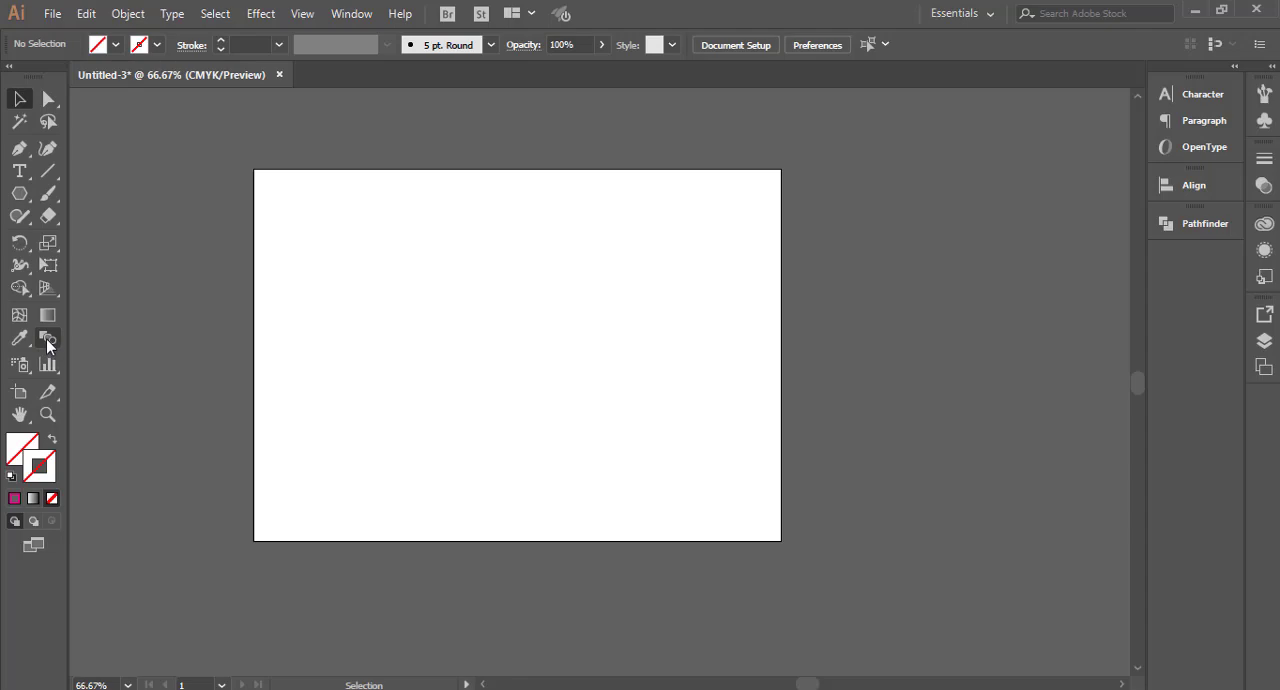
Step: Draw a circle near the artboard's upper left and a square about 1.48 in wide near its upper right
click(46, 338)
click(20, 195)
click(82, 237)
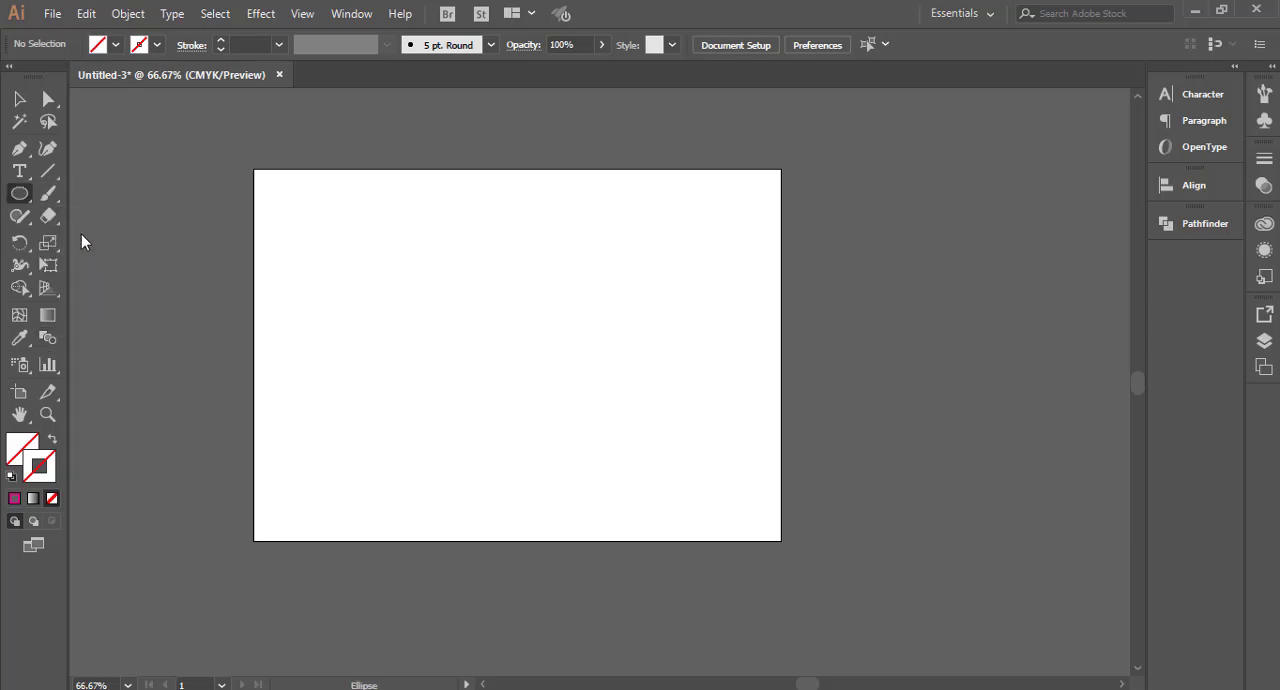
drag(330, 220, 368, 274)
drag(30, 197, 88, 207)
drag(630, 220, 697, 287)
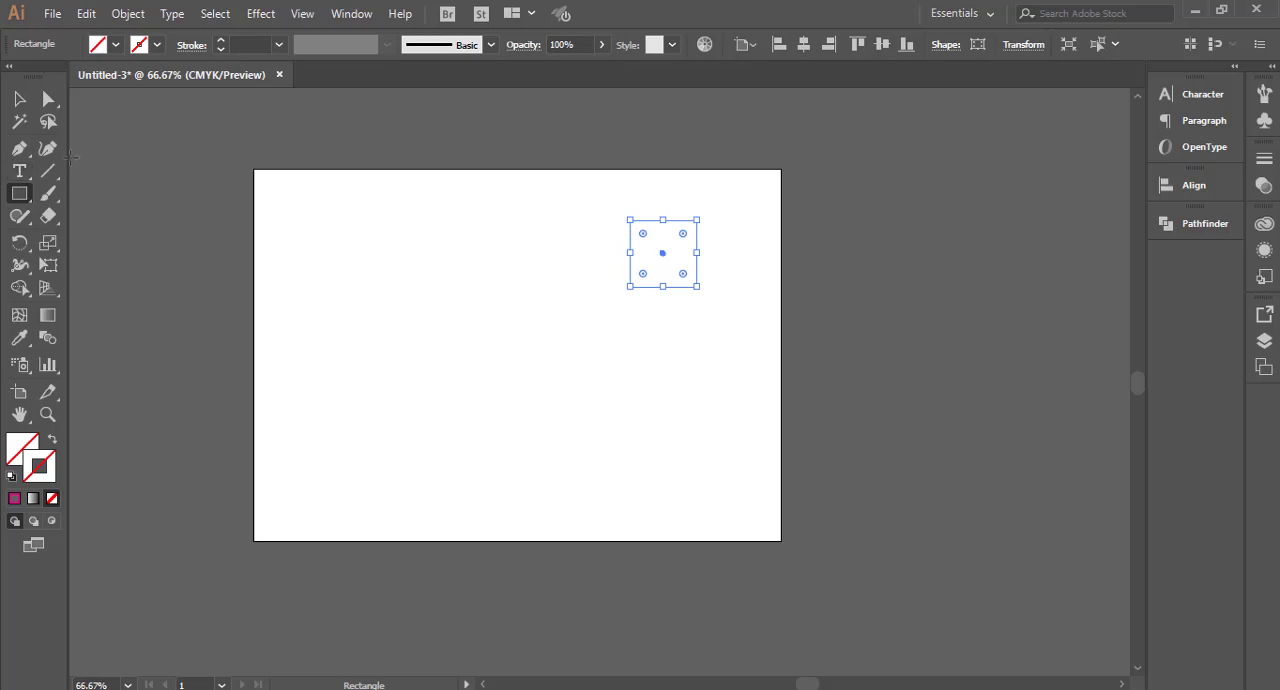
Step: Fill both the circle and the square with red
click(17, 96)
drag(328, 170, 693, 358)
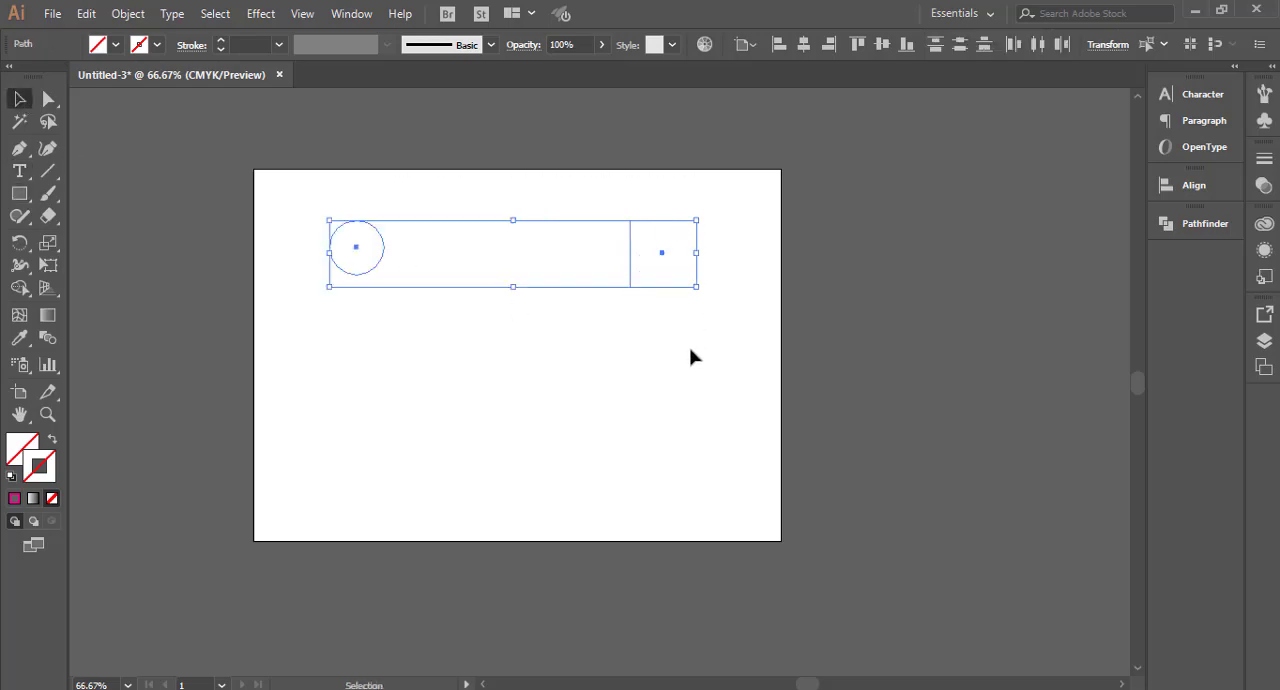
click(116, 44)
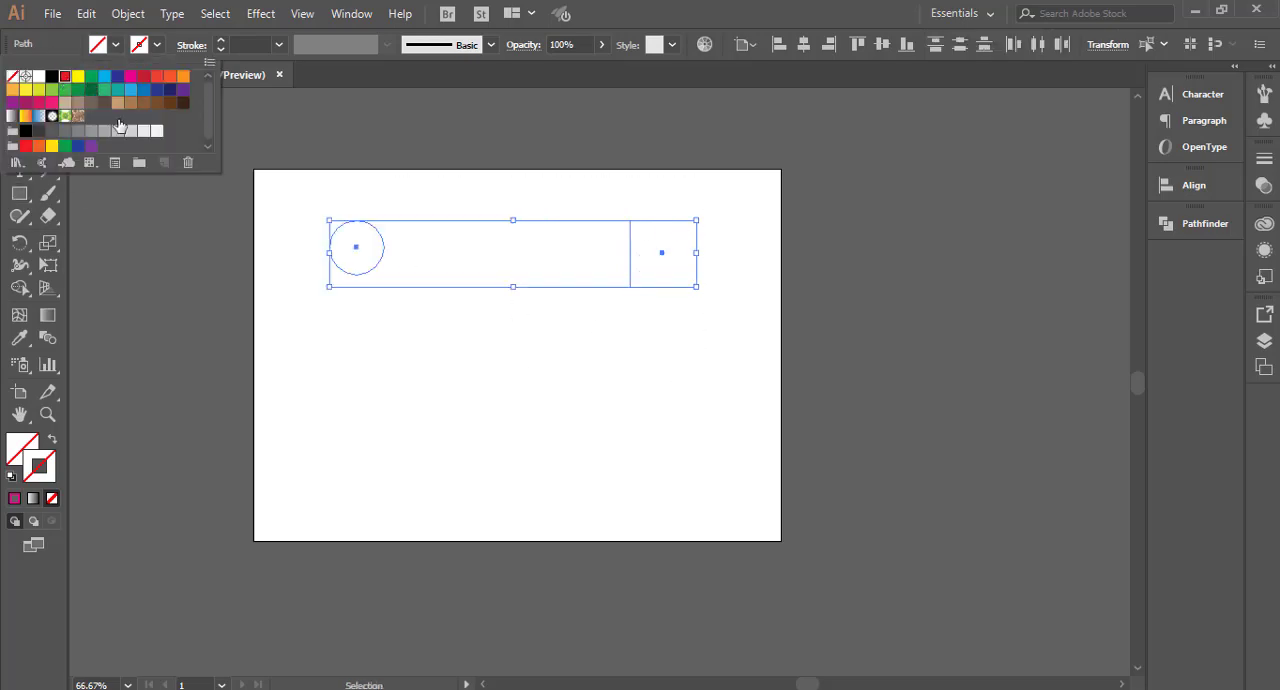
click(66, 80)
Step: Align the circle and square to each other by their vertical centers, relative to the selection
drag(314, 191, 775, 330)
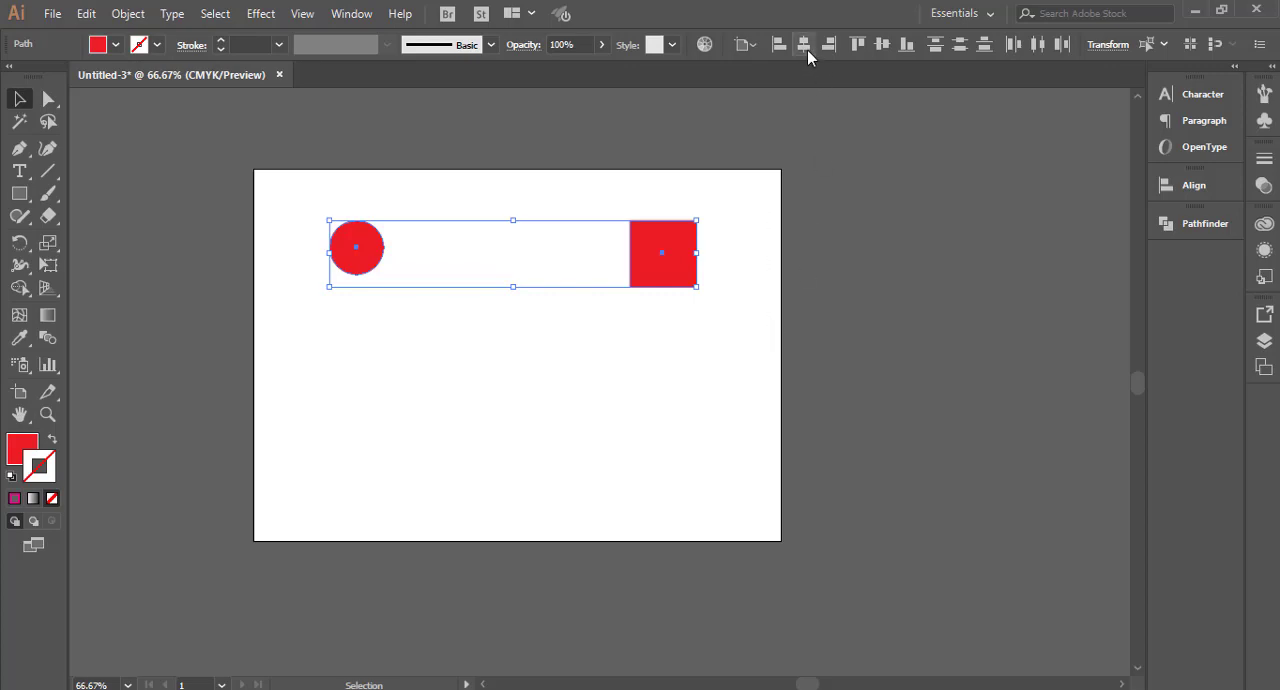
click(758, 45)
click(800, 66)
click(882, 53)
click(790, 270)
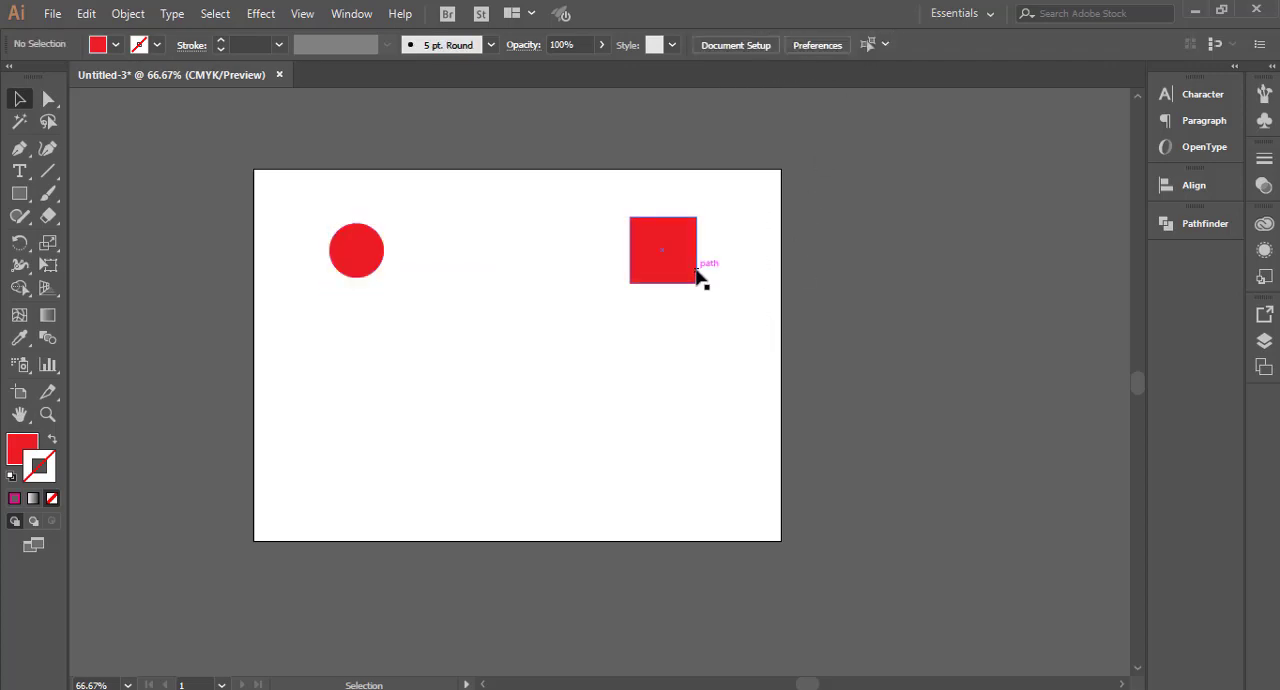
Step: Blend the red circle into the red square with the Blend tool, from center to center
drag(307, 168, 654, 344)
click(466, 291)
drag(295, 162, 689, 340)
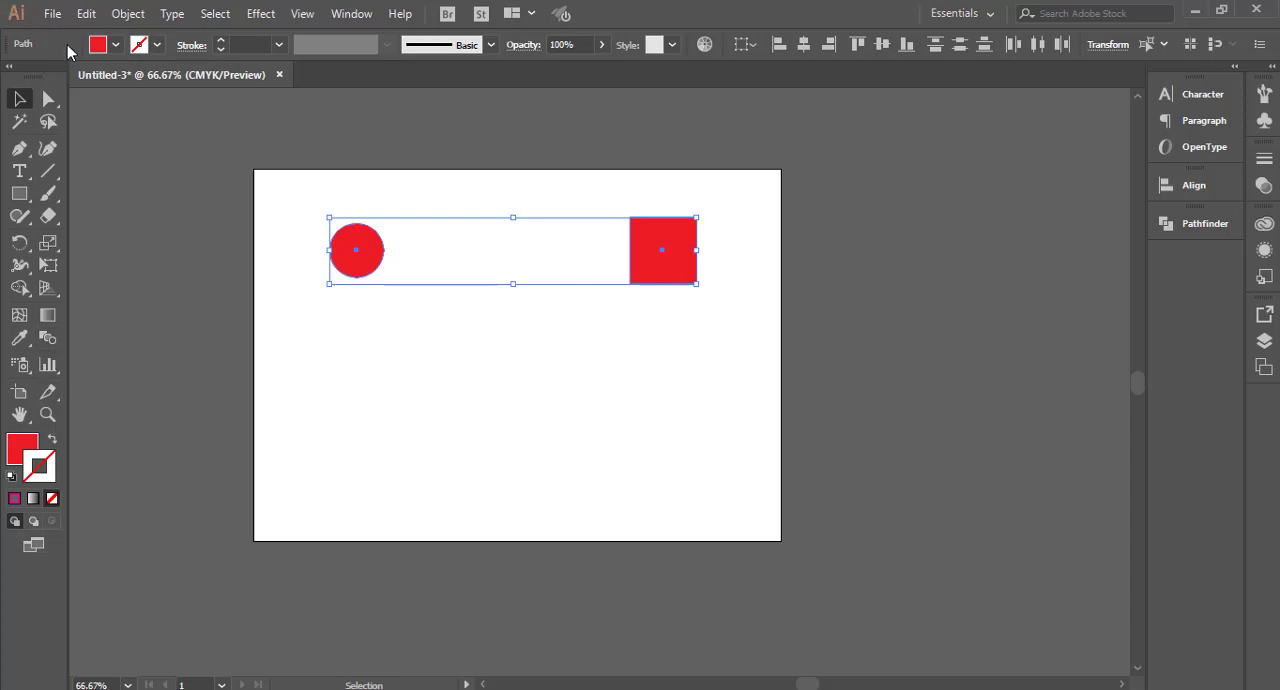
click(42, 339)
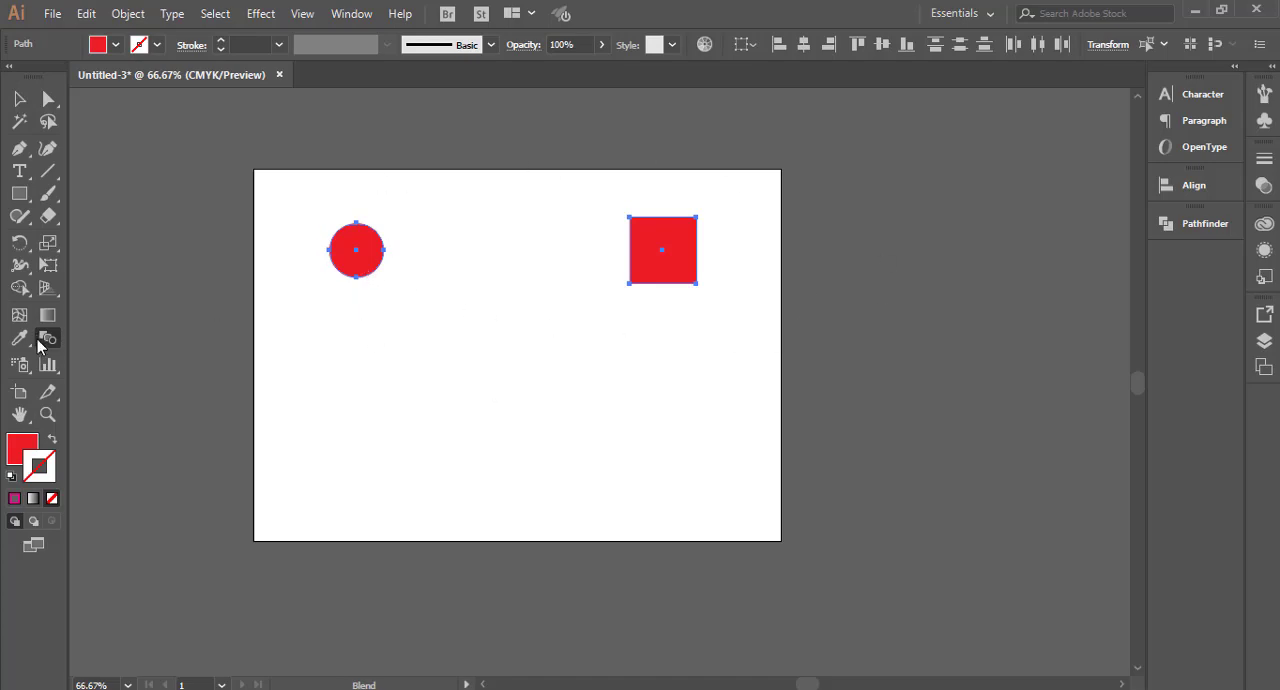
click(356, 250)
click(661, 251)
click(19, 98)
click(302, 240)
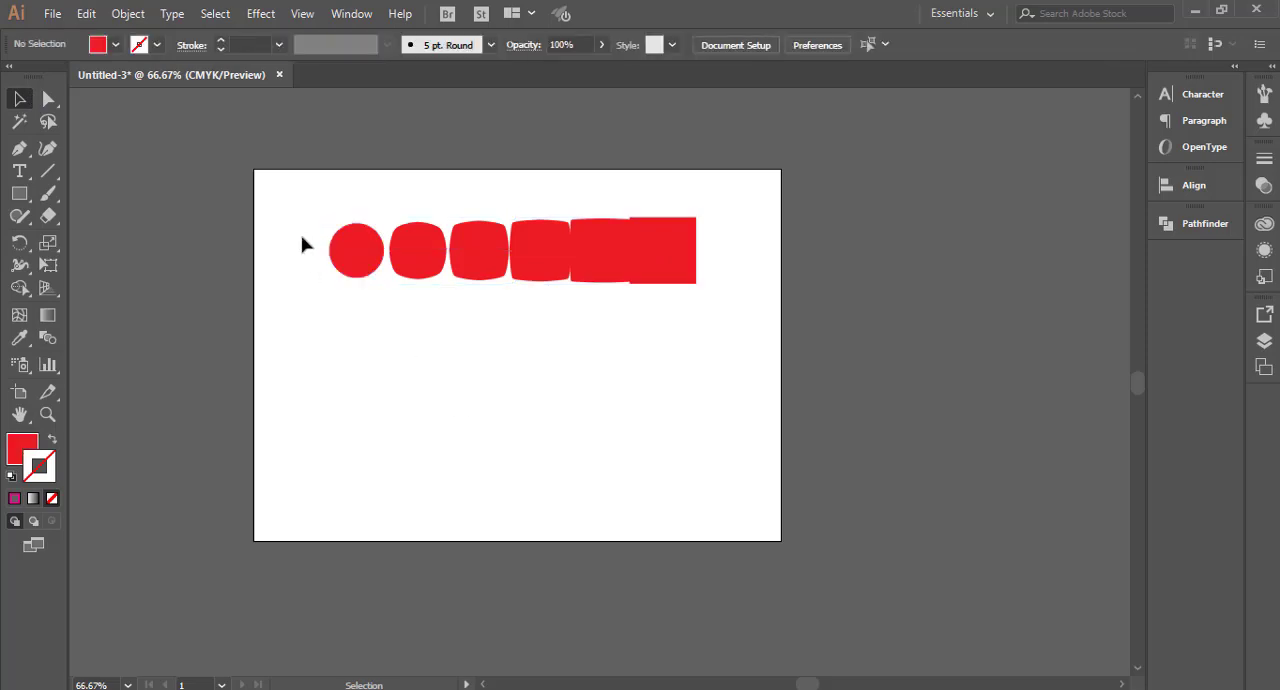
Step: Try moving the blend across the artboard as one object, and delete the blend
drag(302, 244, 678, 348)
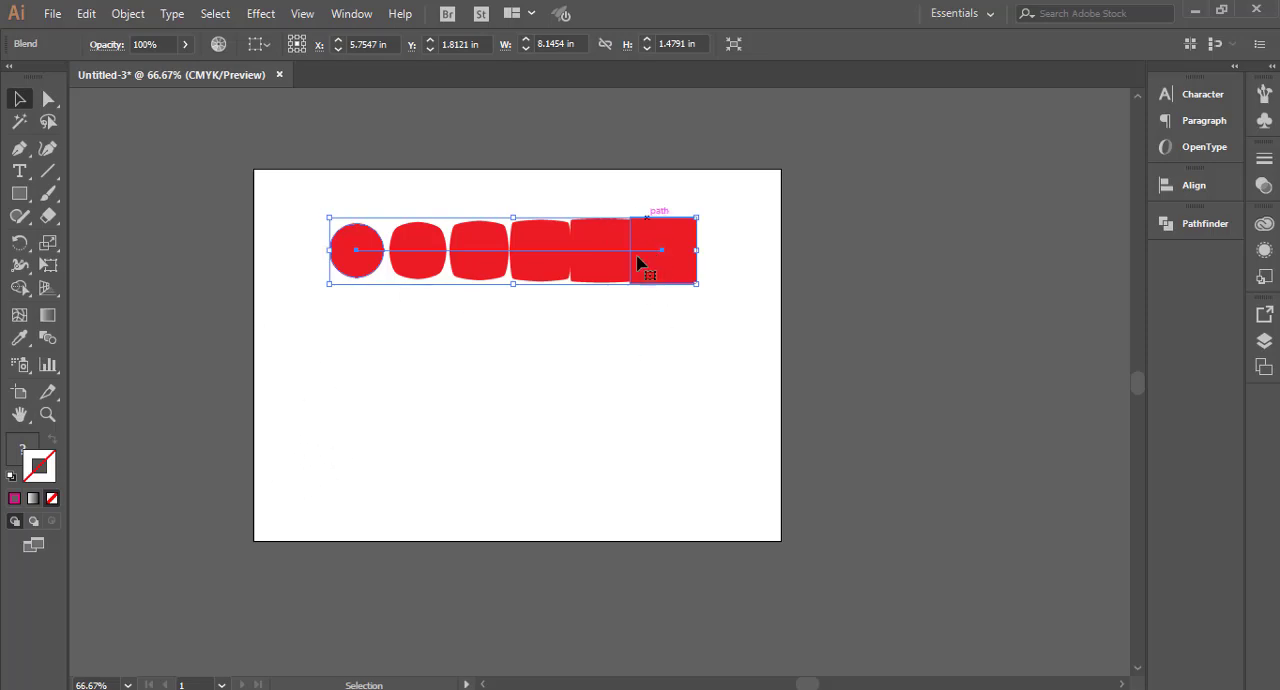
click(560, 409)
drag(327, 195, 716, 344)
drag(611, 254, 579, 294)
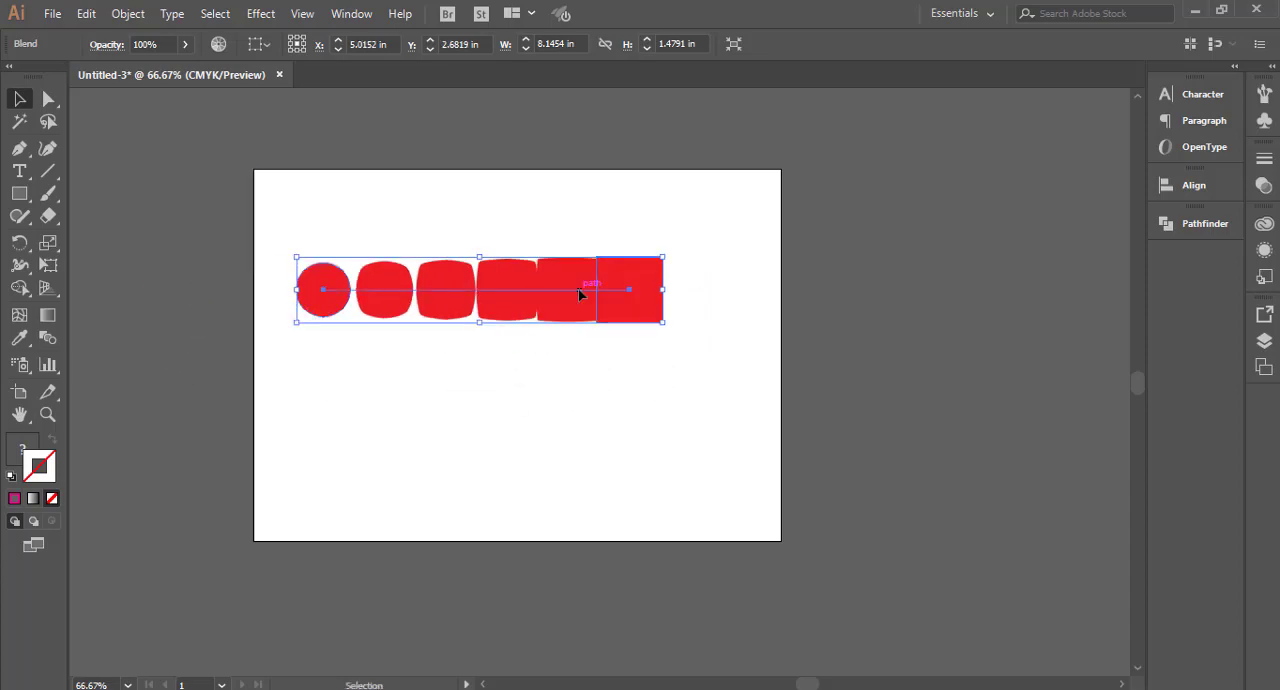
key(ctrl+z)
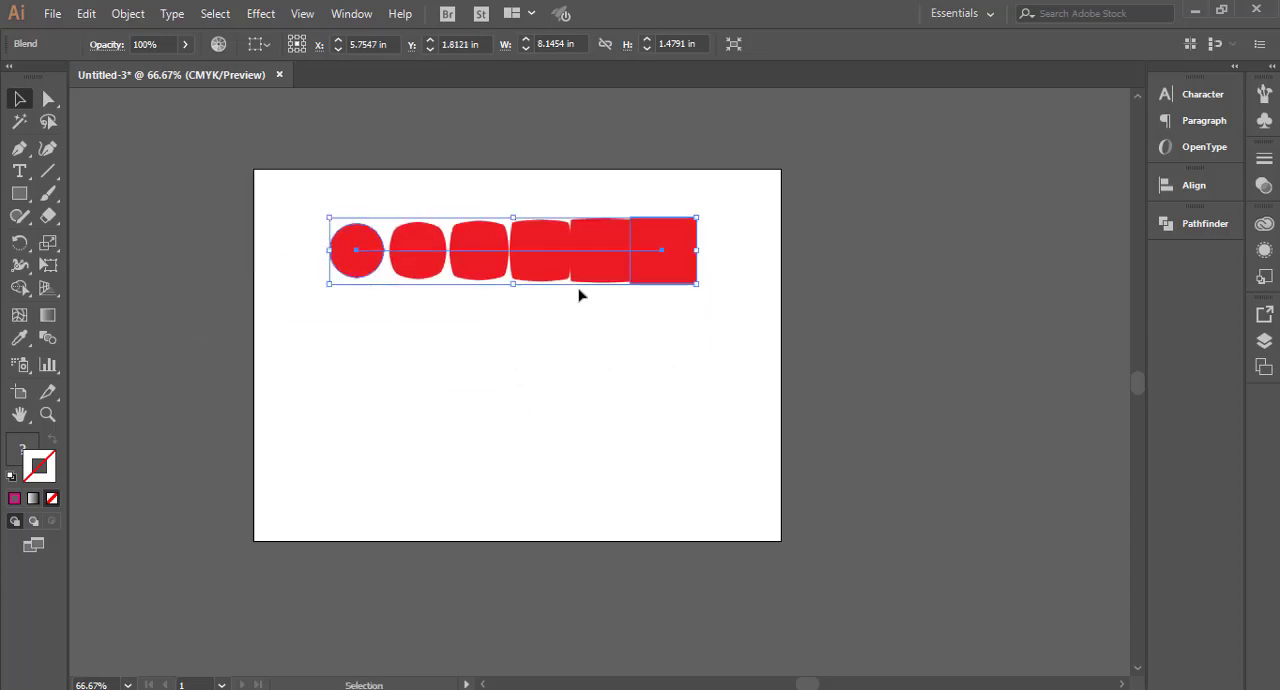
key(Delete)
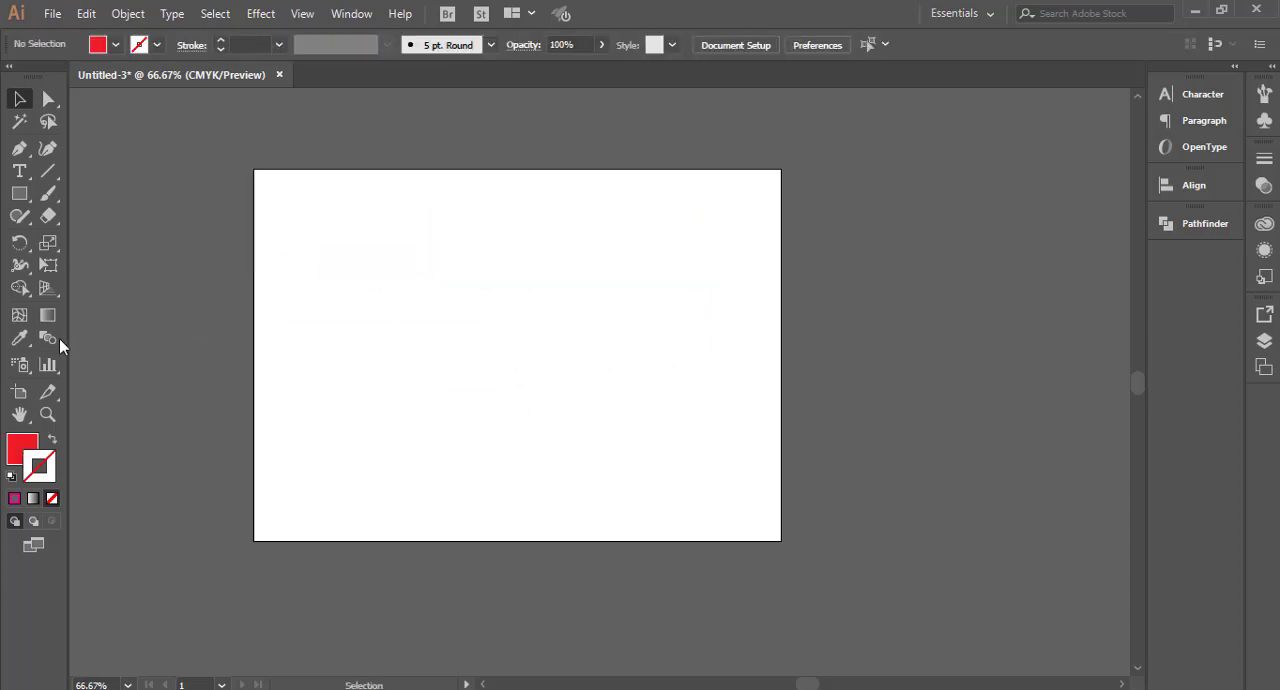
Step: Draw a new red circle on the artboard's left side and a red square about 1.9 in wide on its right side
click(19, 193)
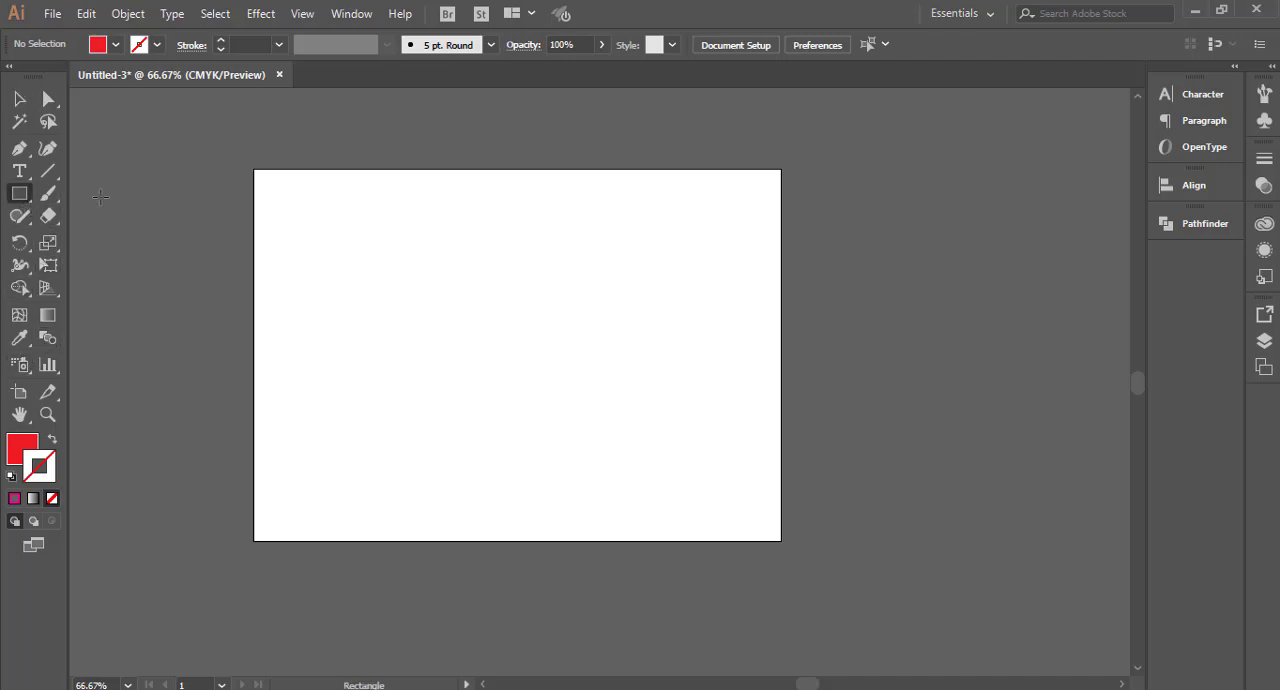
drag(22, 196, 88, 241)
drag(310, 252, 357, 323)
drag(19, 197, 111, 196)
drag(634, 254, 692, 338)
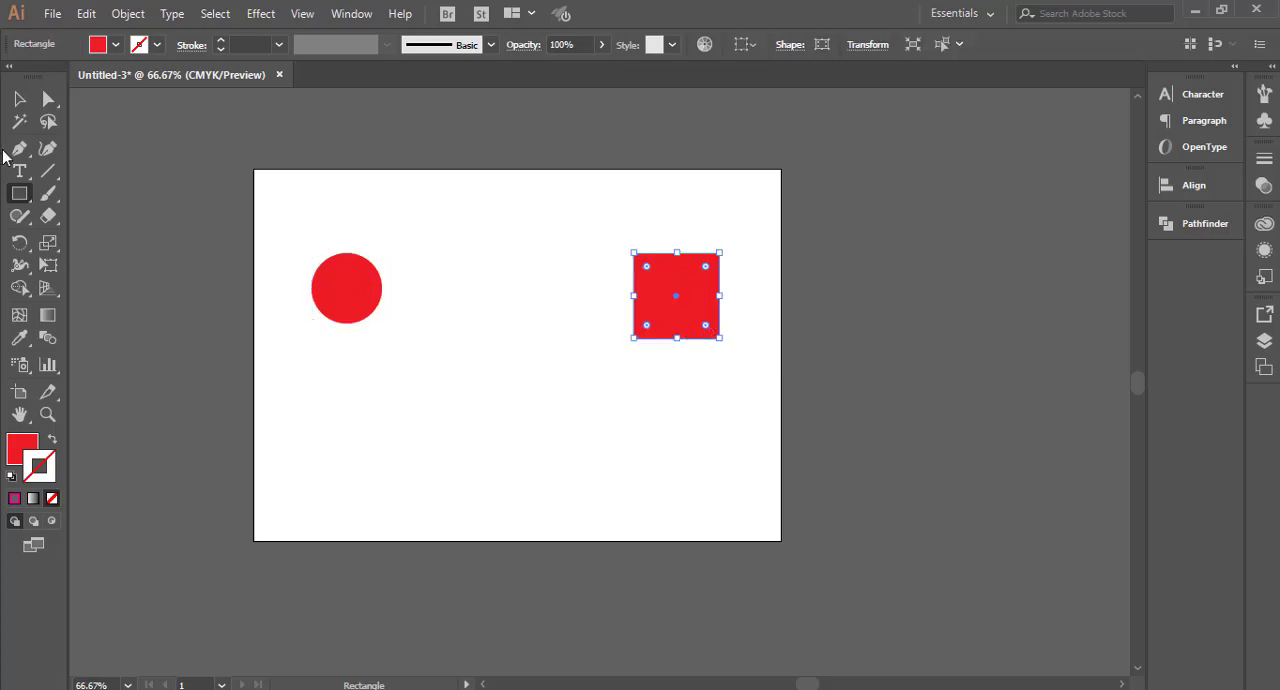
Step: Align the new circle and square by their vertical centers, relative to the selection
click(25, 117)
click(19, 98)
drag(257, 177, 731, 389)
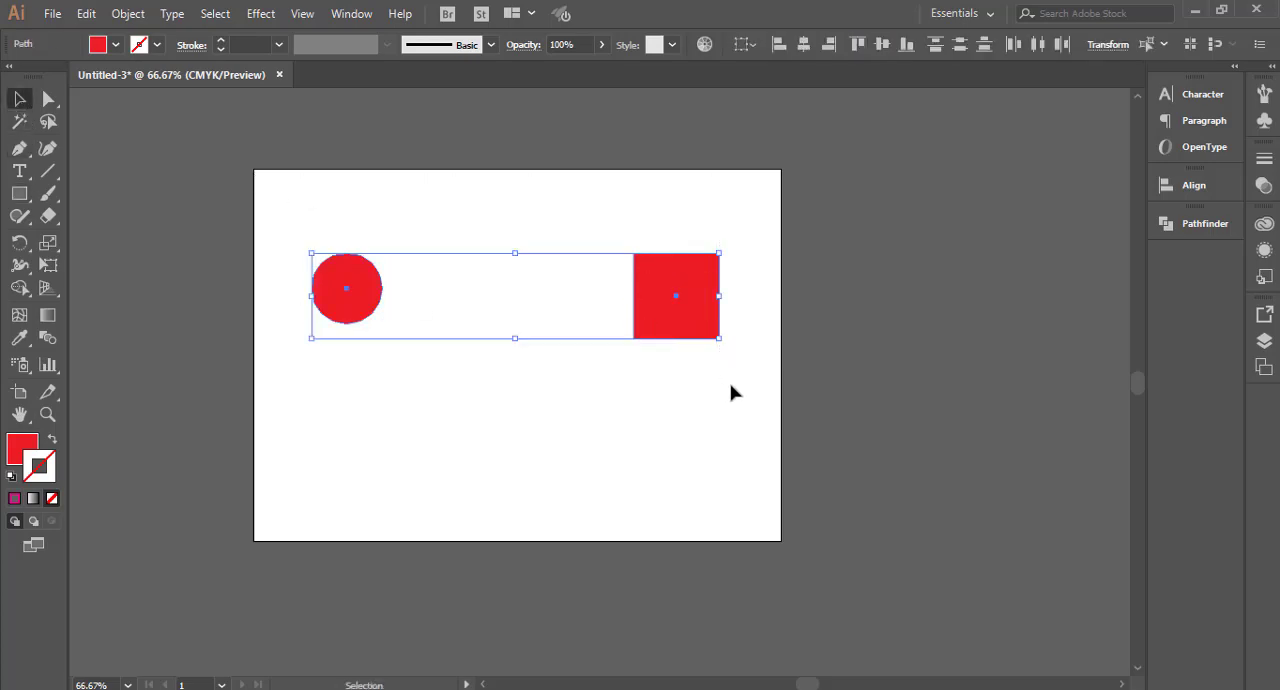
click(751, 45)
click(783, 66)
click(881, 45)
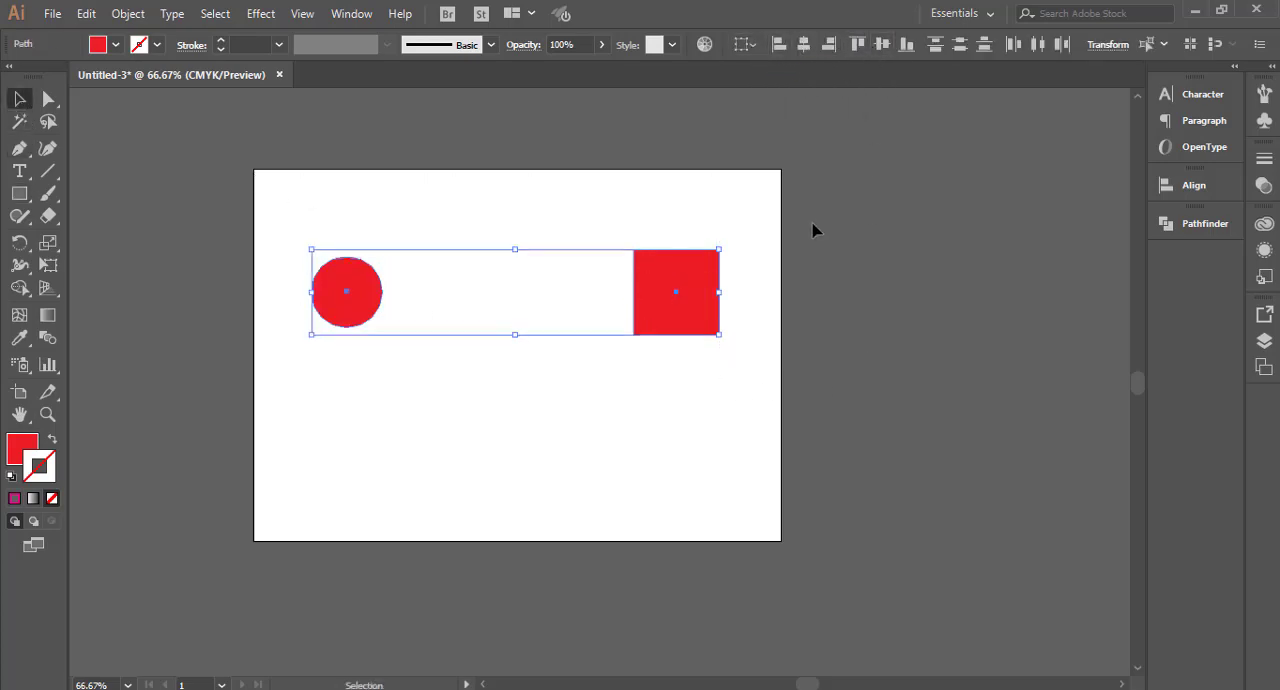
click(812, 226)
Step: Create a blend from the center of the new circle to the center of the new square
drag(294, 219, 702, 418)
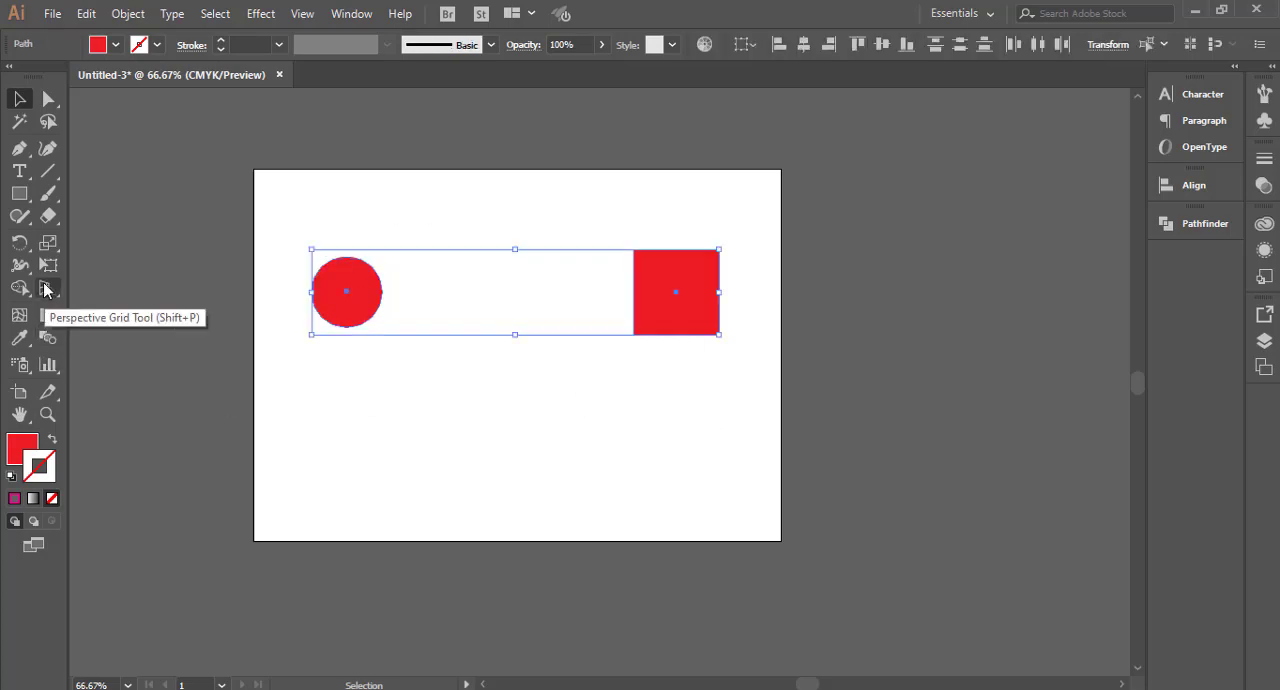
click(53, 341)
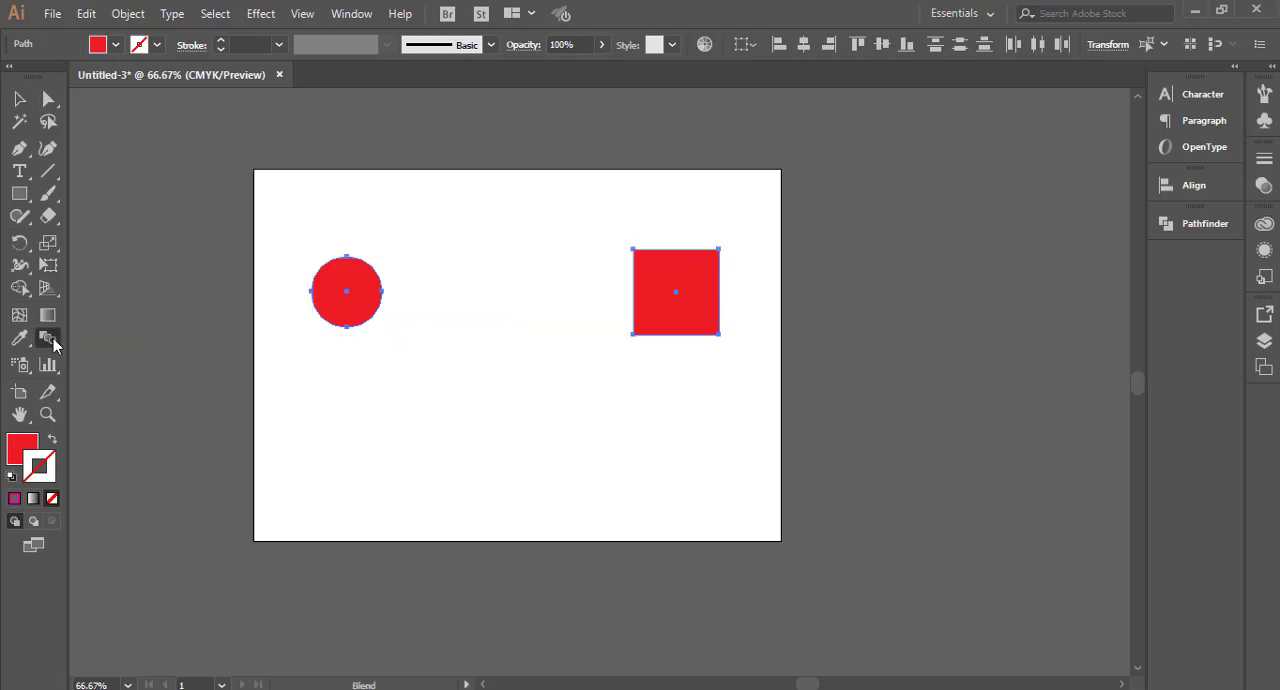
click(346, 290)
click(676, 291)
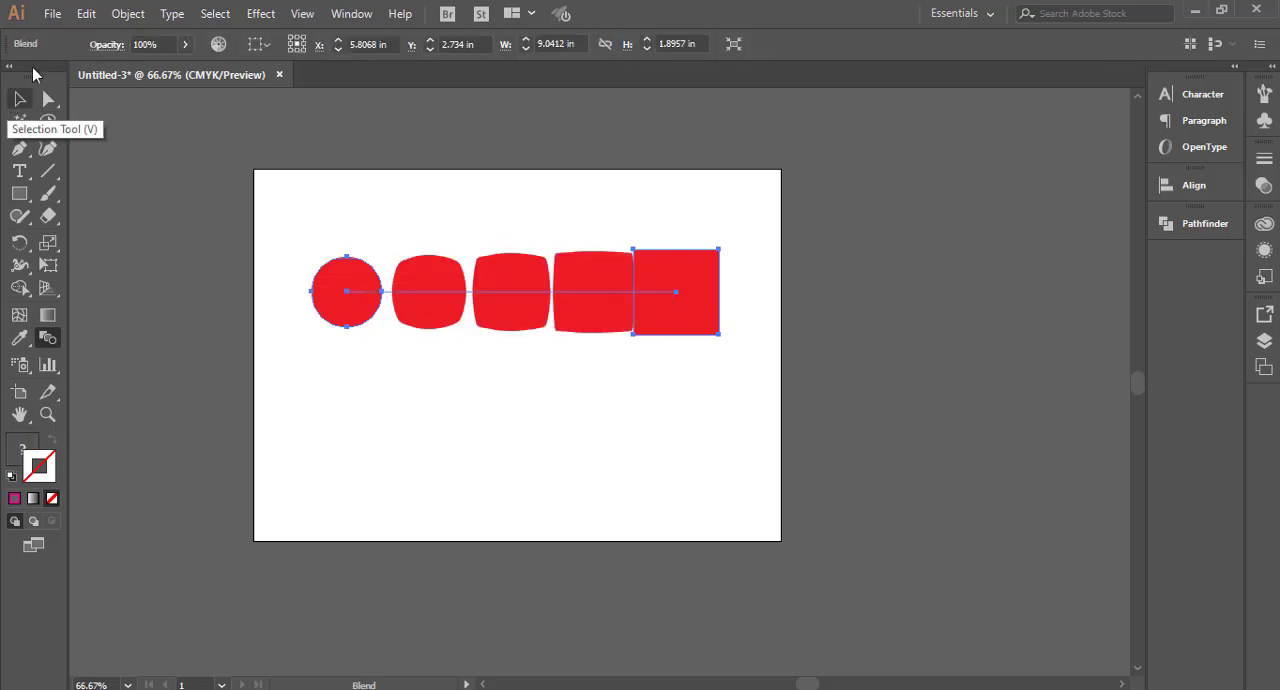
Step: Set the blend's spacing to Specified Steps with 20 steps, with the preview turned on
click(127, 13)
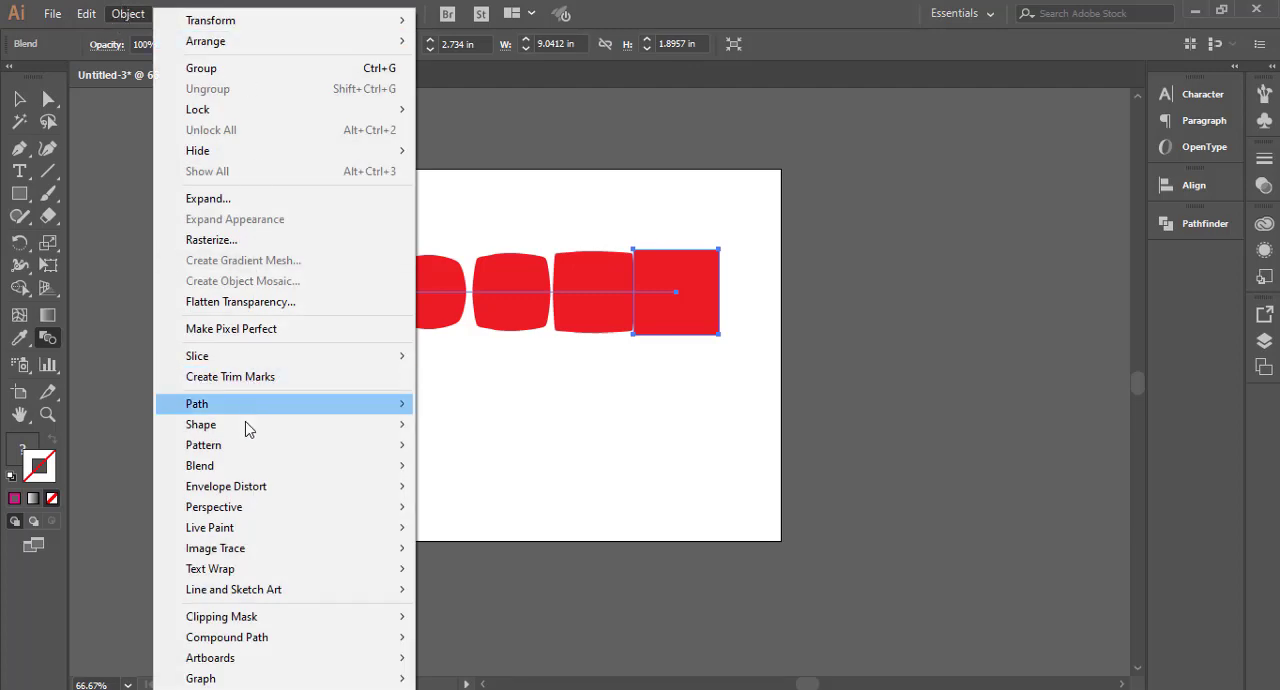
mouse_move(213, 471)
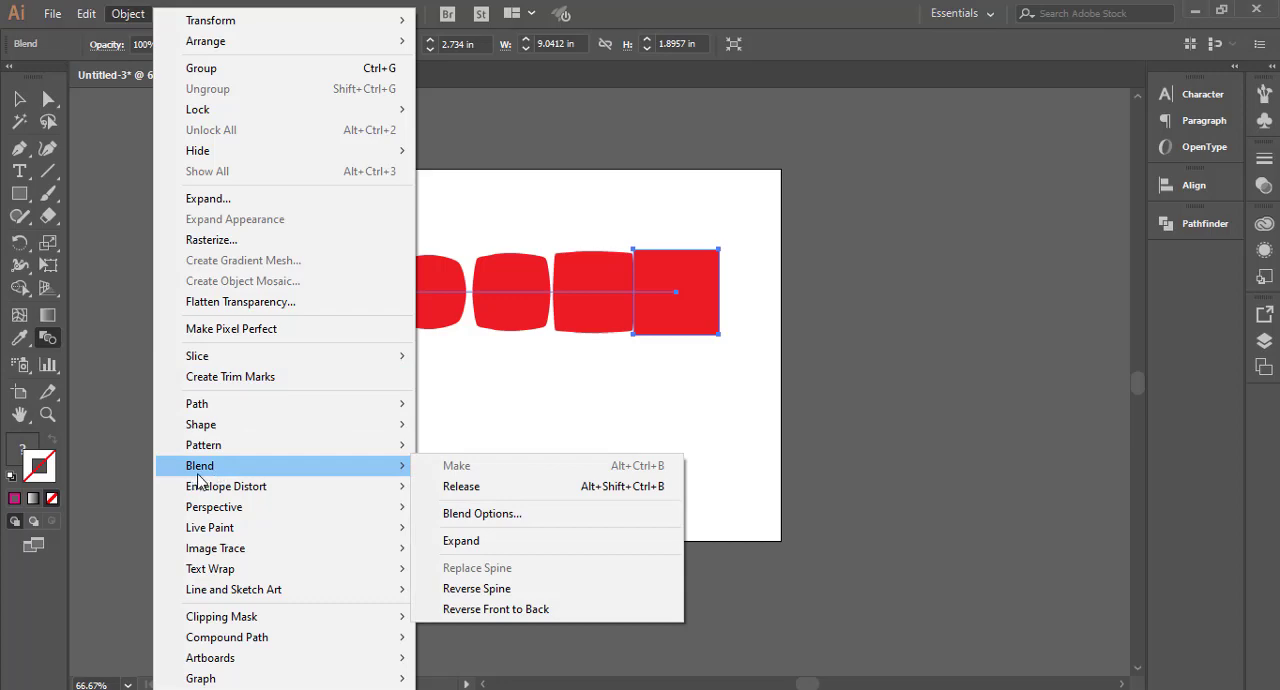
click(490, 514)
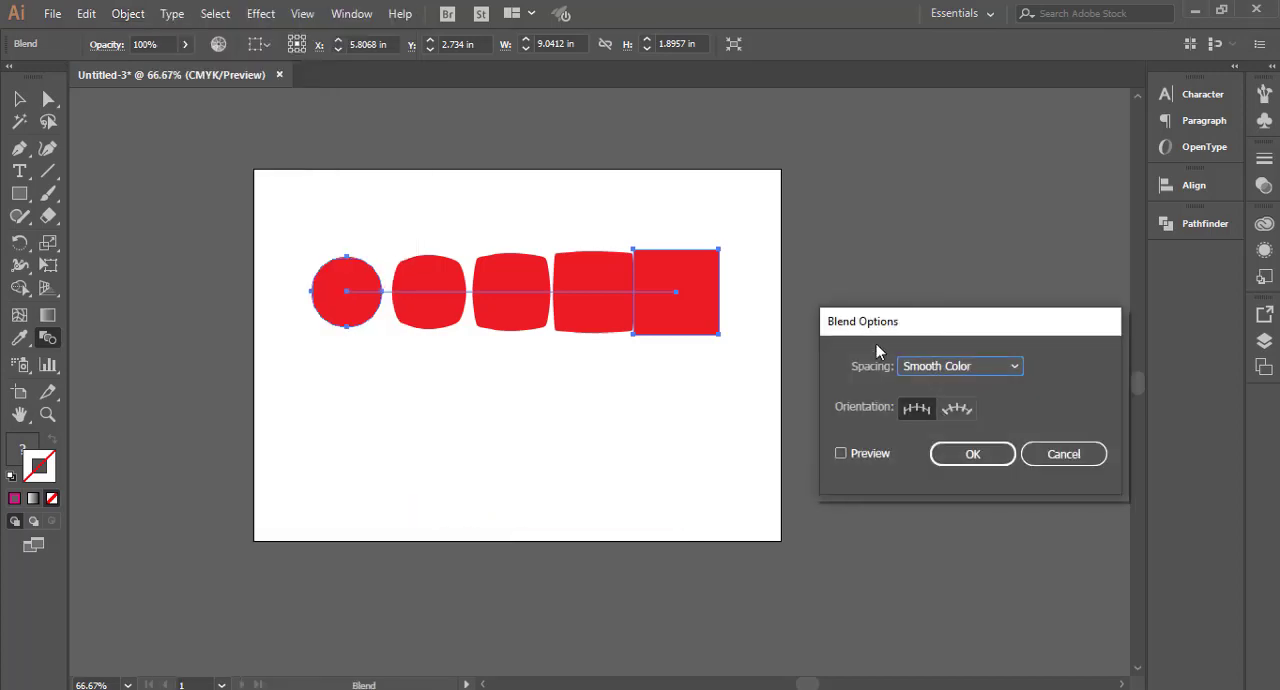
drag(878, 330, 820, 258)
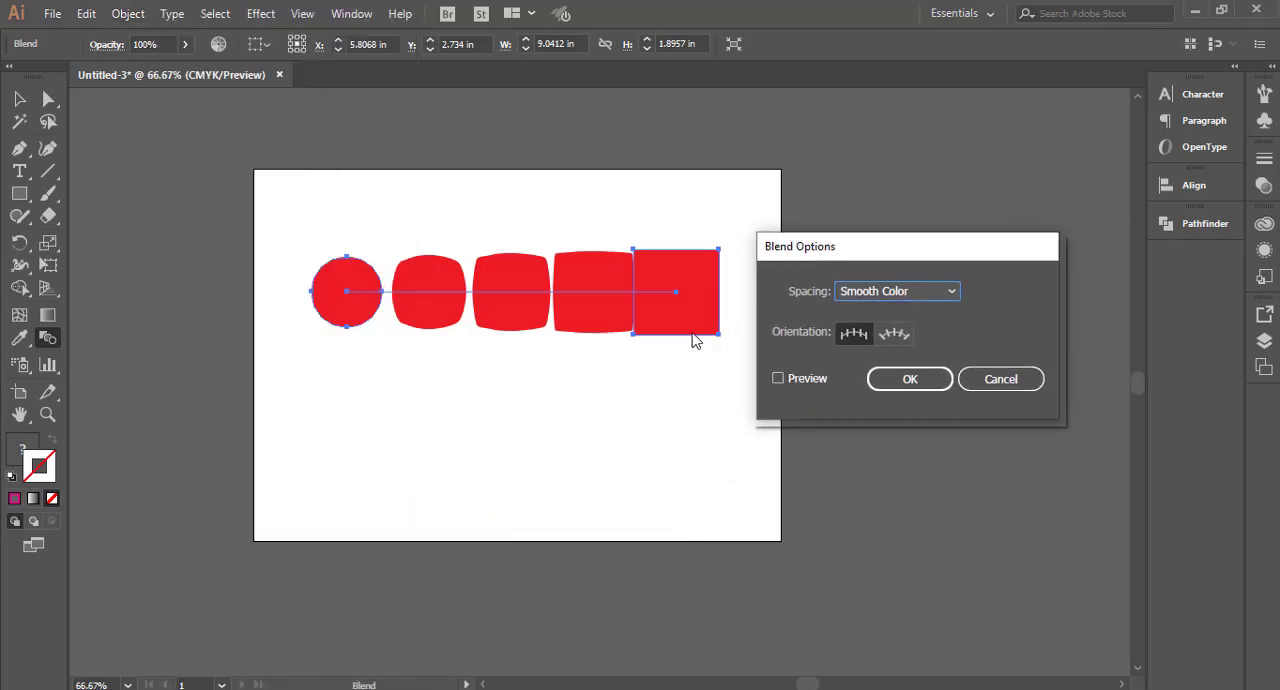
click(779, 378)
click(872, 296)
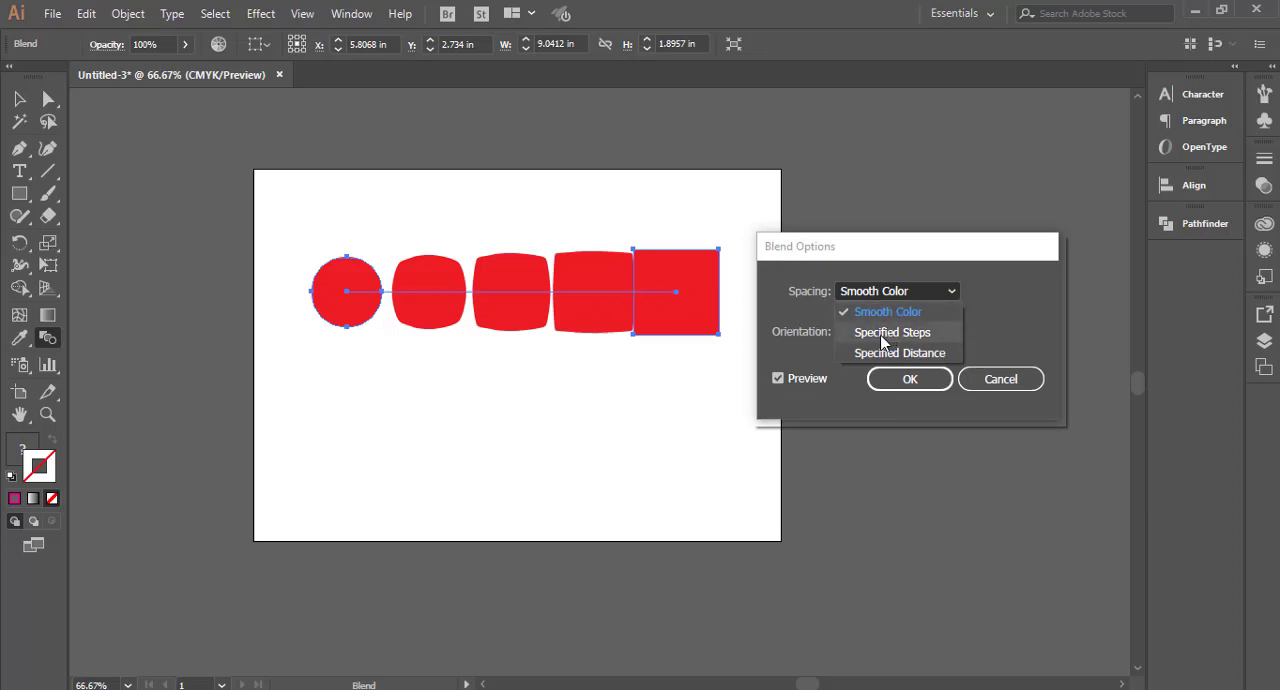
click(880, 337)
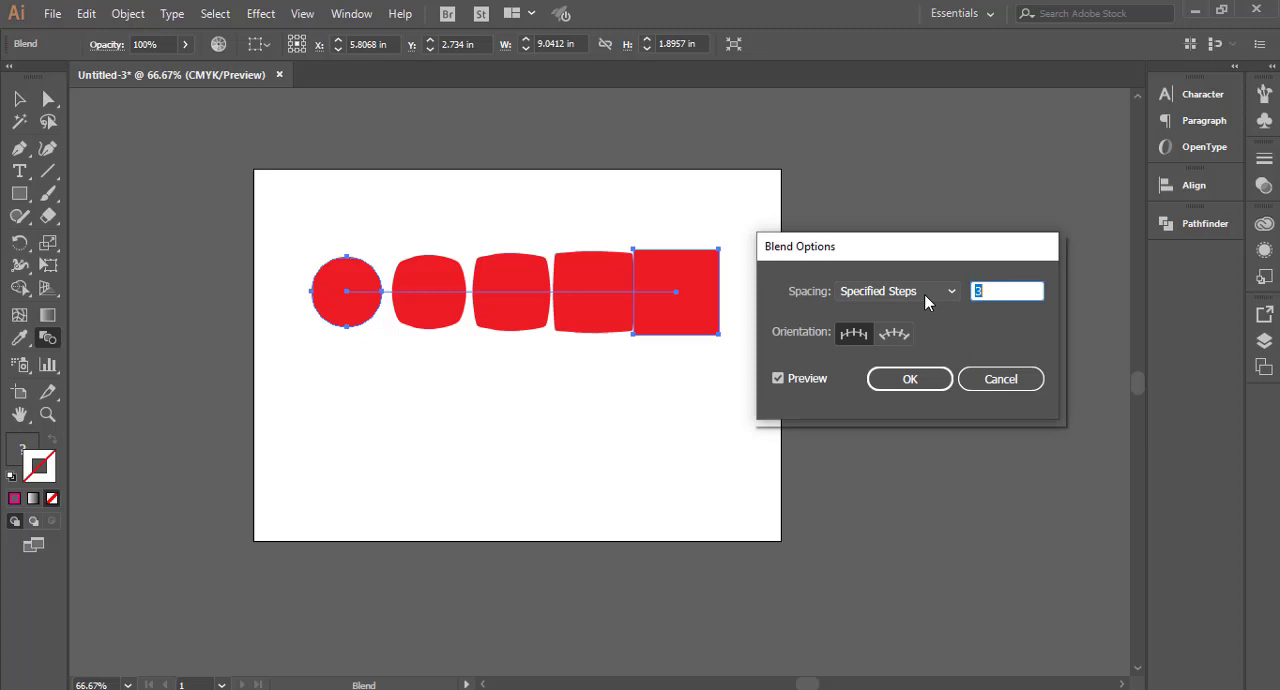
key(Up)
key(Up)
key(Up)
key(Up)
key(Up)
key(Up)
key(Up)
key(Up)
key(Up)
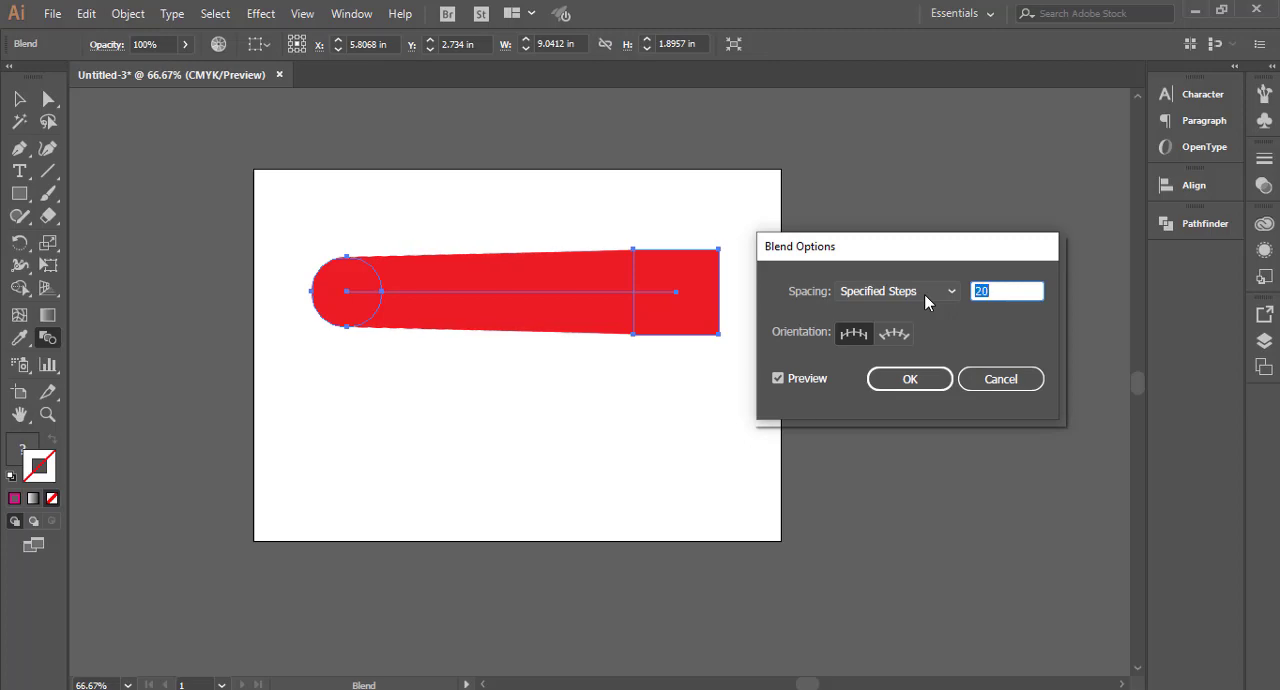
click(909, 378)
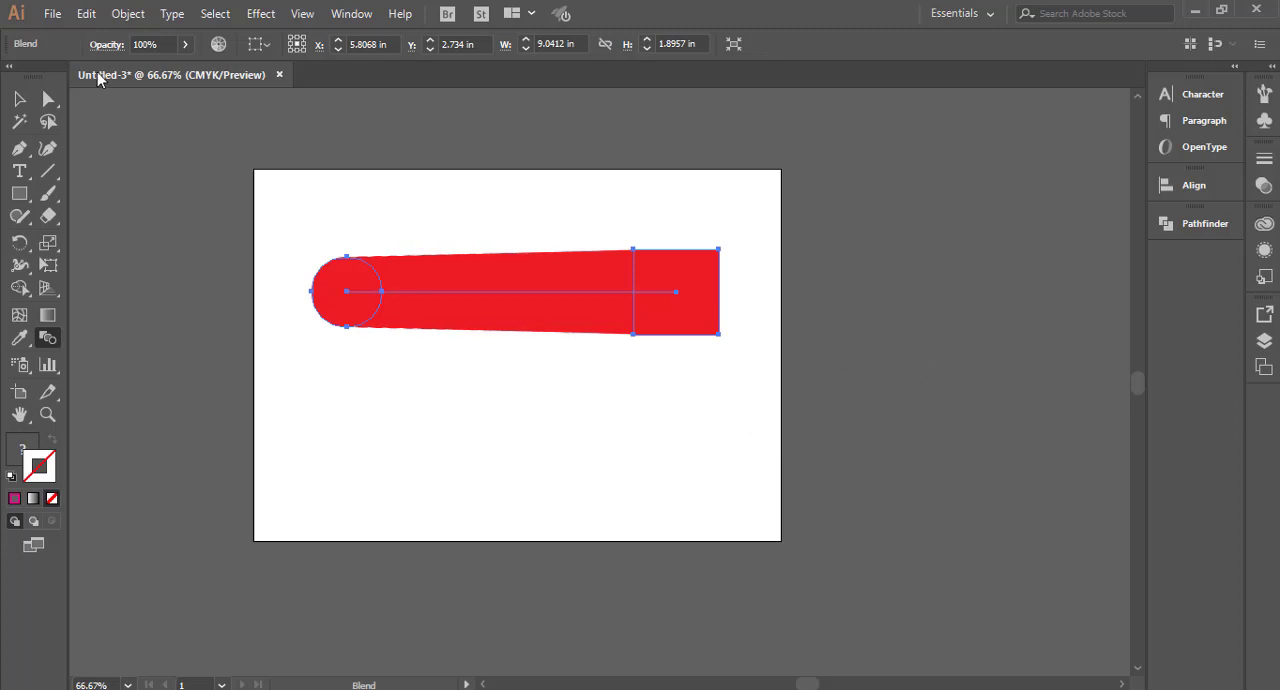
click(21, 106)
drag(218, 174, 716, 452)
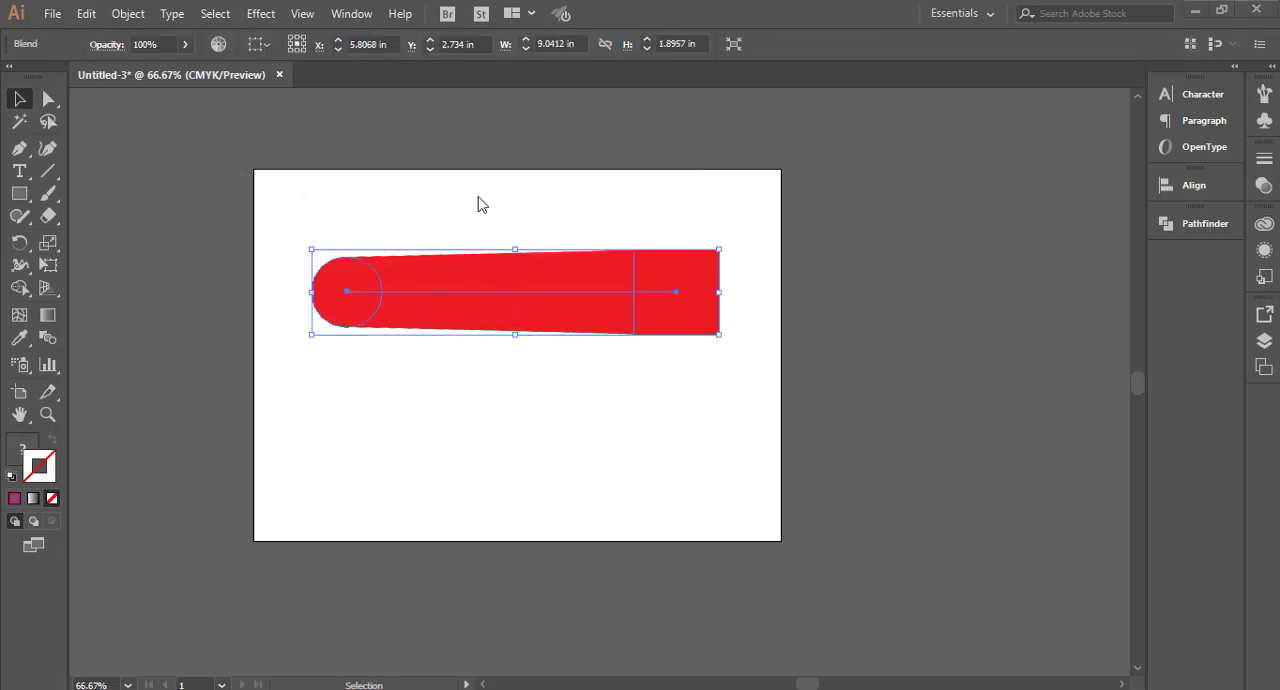
key(super)
click(687, 378)
click(412, 408)
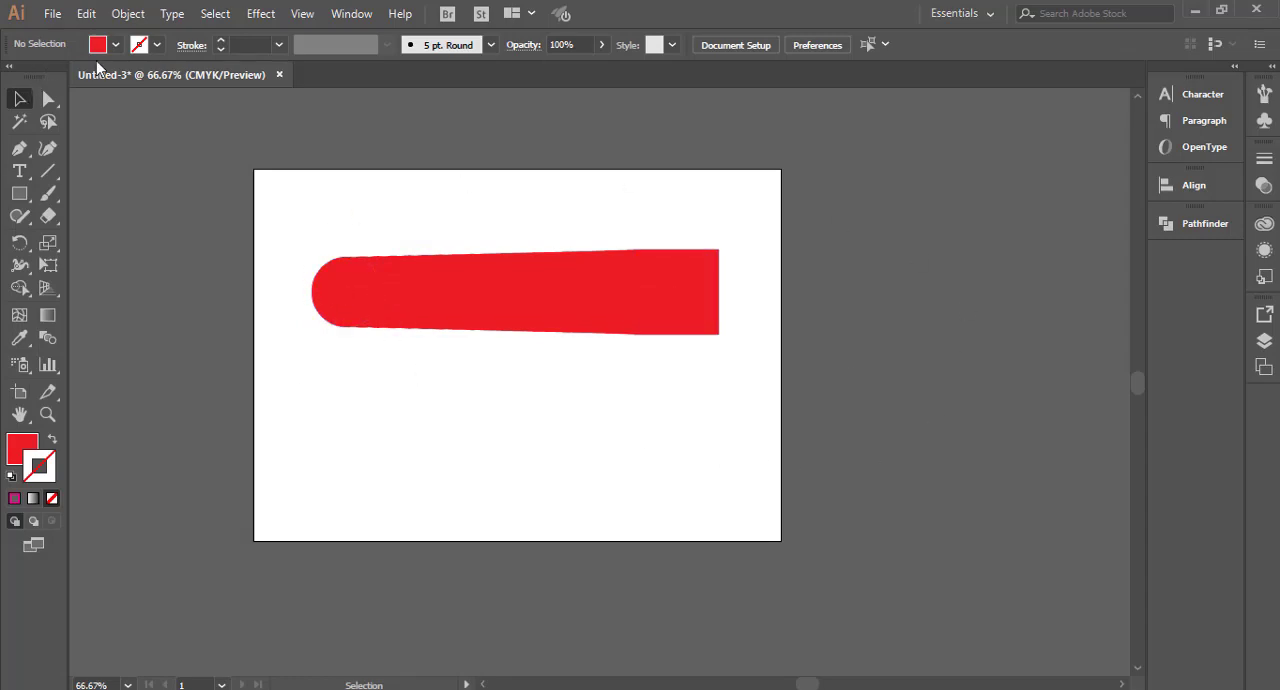
Step: Select only the circle inside the blend and change its fill to dark blue
click(48, 99)
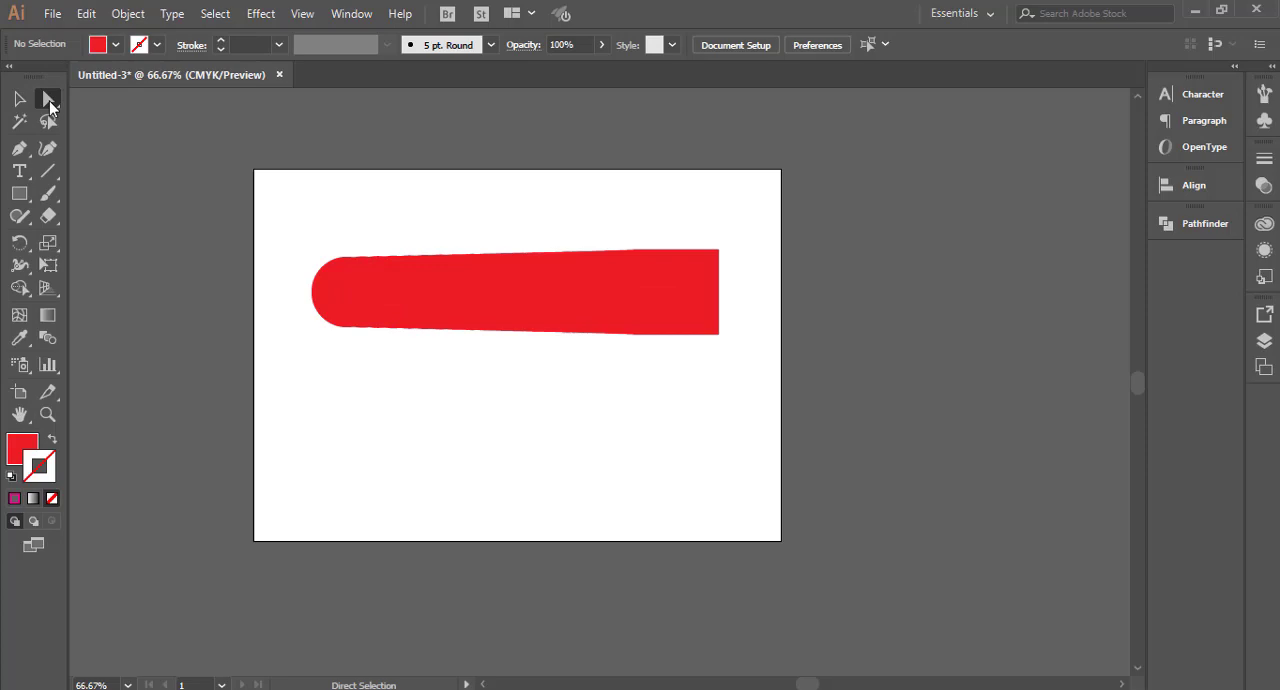
click(344, 297)
click(116, 45)
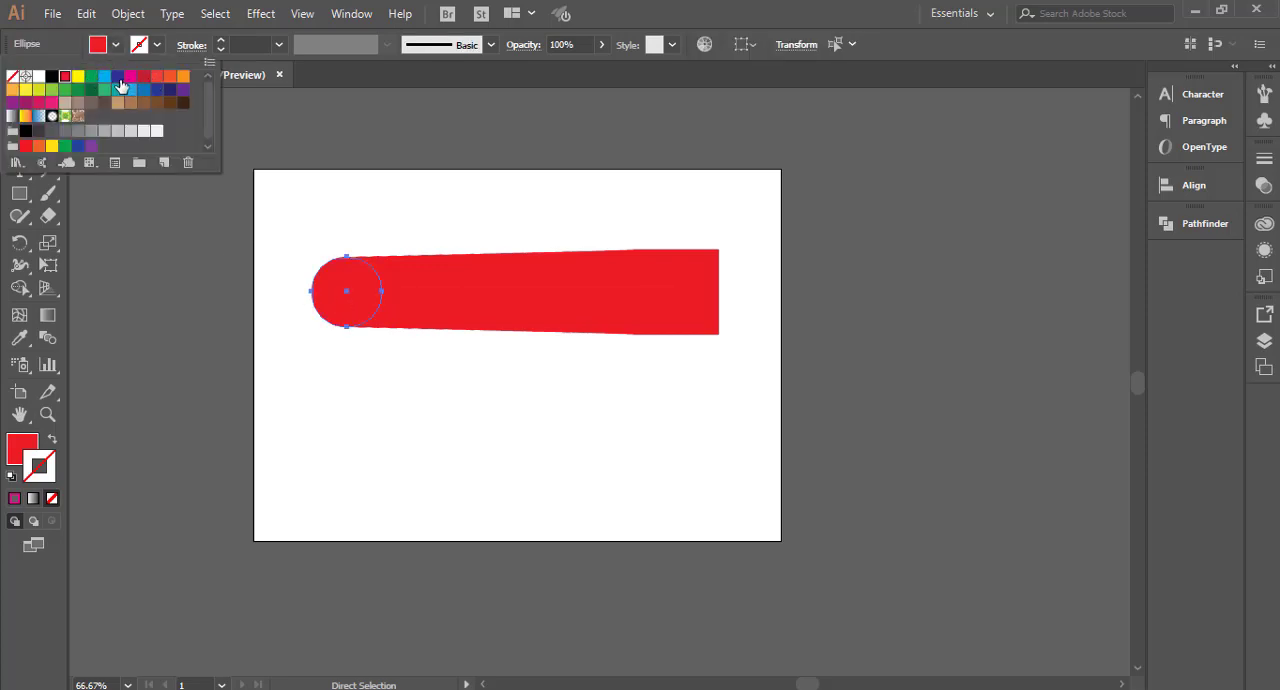
click(117, 76)
click(376, 390)
Step: Select only the square inside the blend and change its fill to a darker red
click(694, 303)
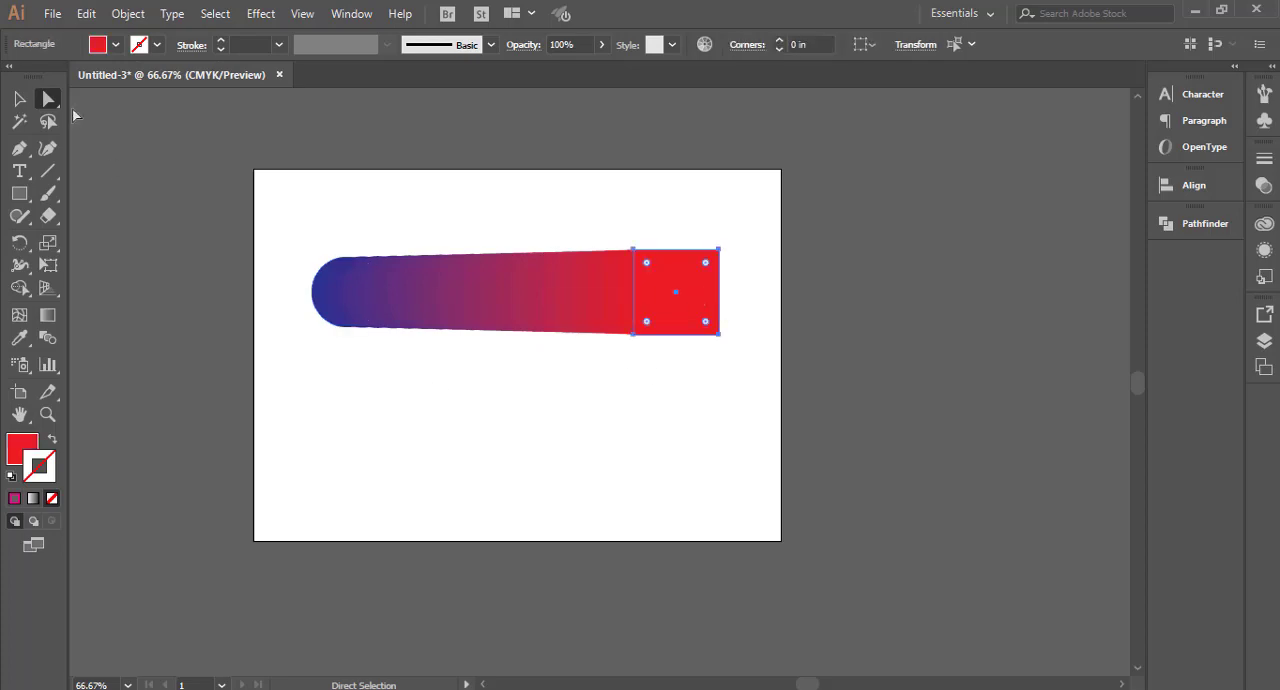
click(116, 45)
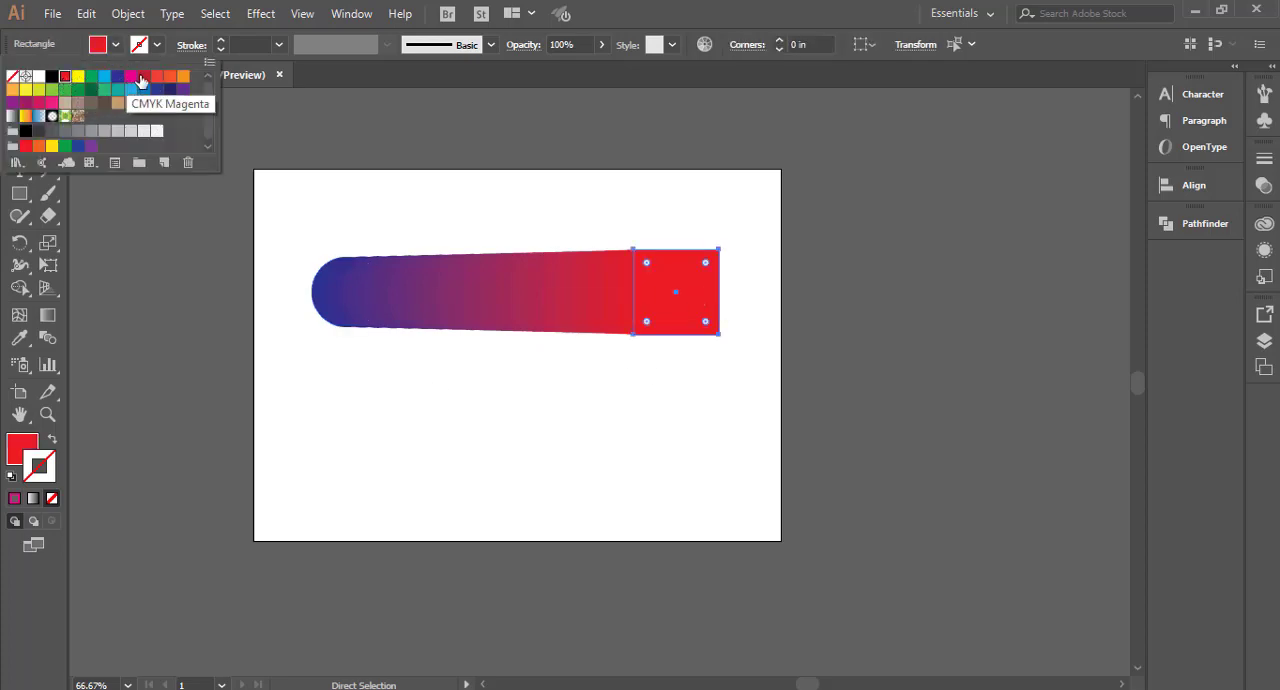
click(143, 78)
click(677, 408)
click(677, 408)
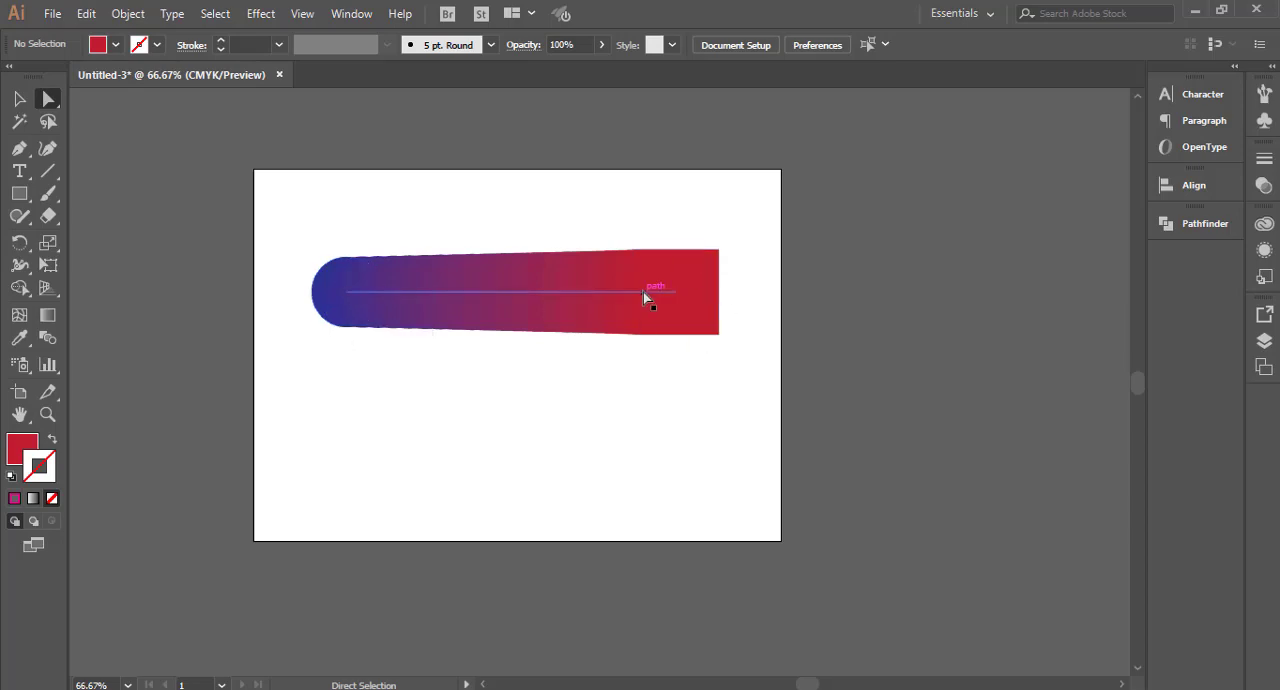
Step: Change the fill of the square inside the blend to bright red
click(692, 320)
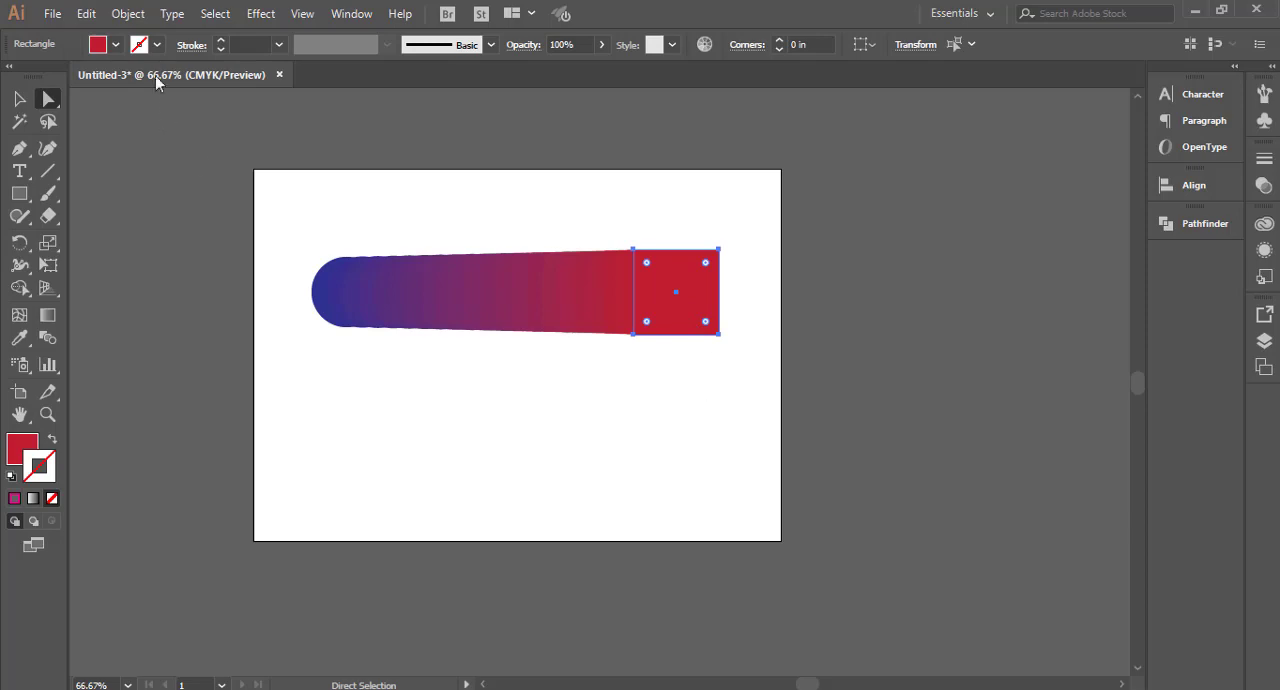
click(115, 44)
click(46, 88)
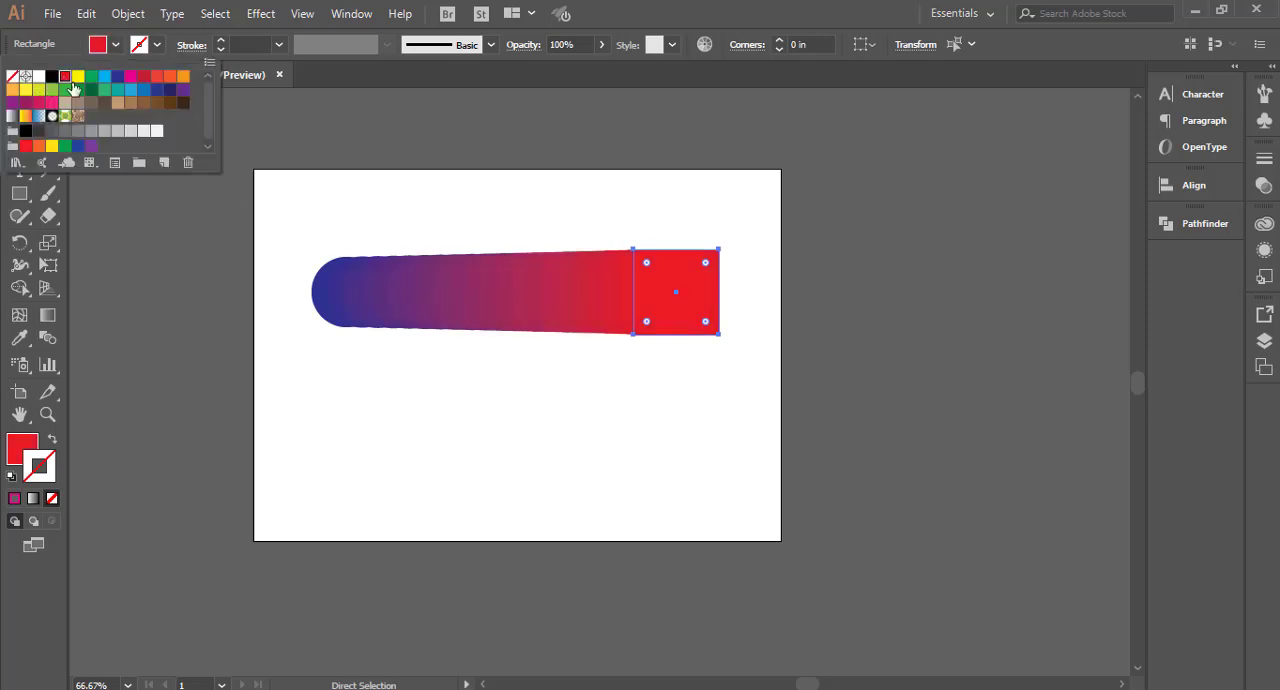
Step: Delete the entire circle-to-square blend from the artboard
click(604, 404)
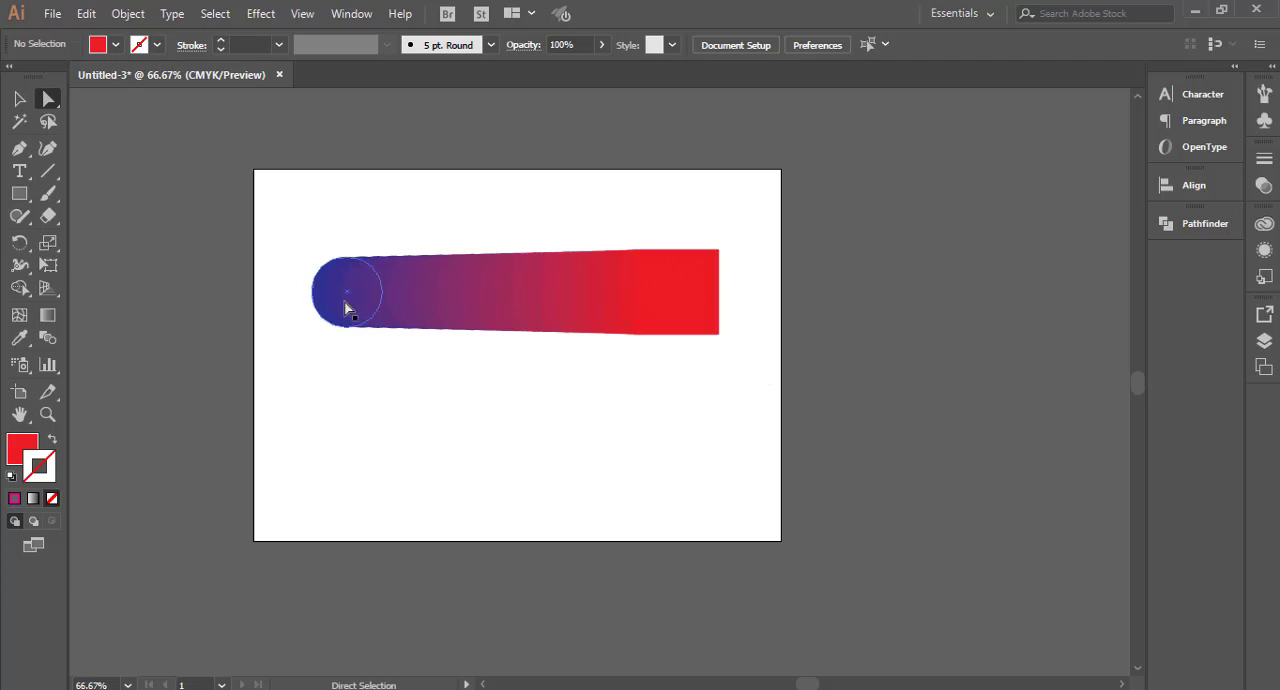
drag(316, 232, 800, 384)
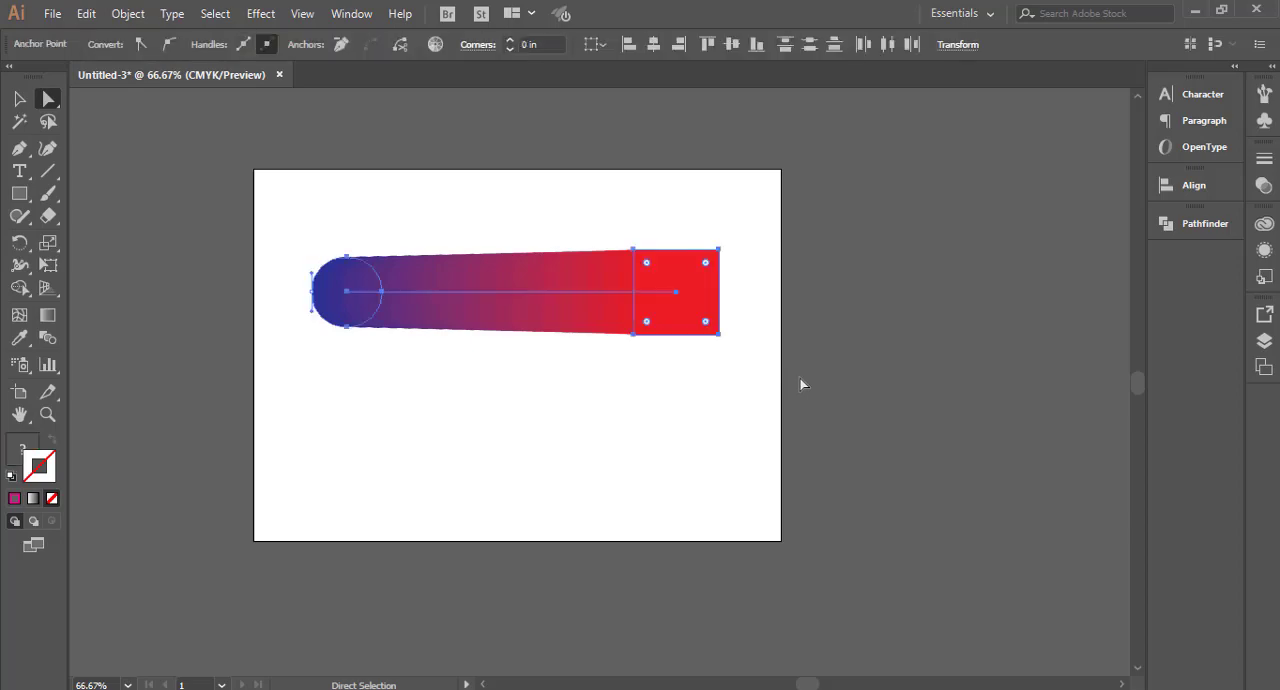
key(Delete)
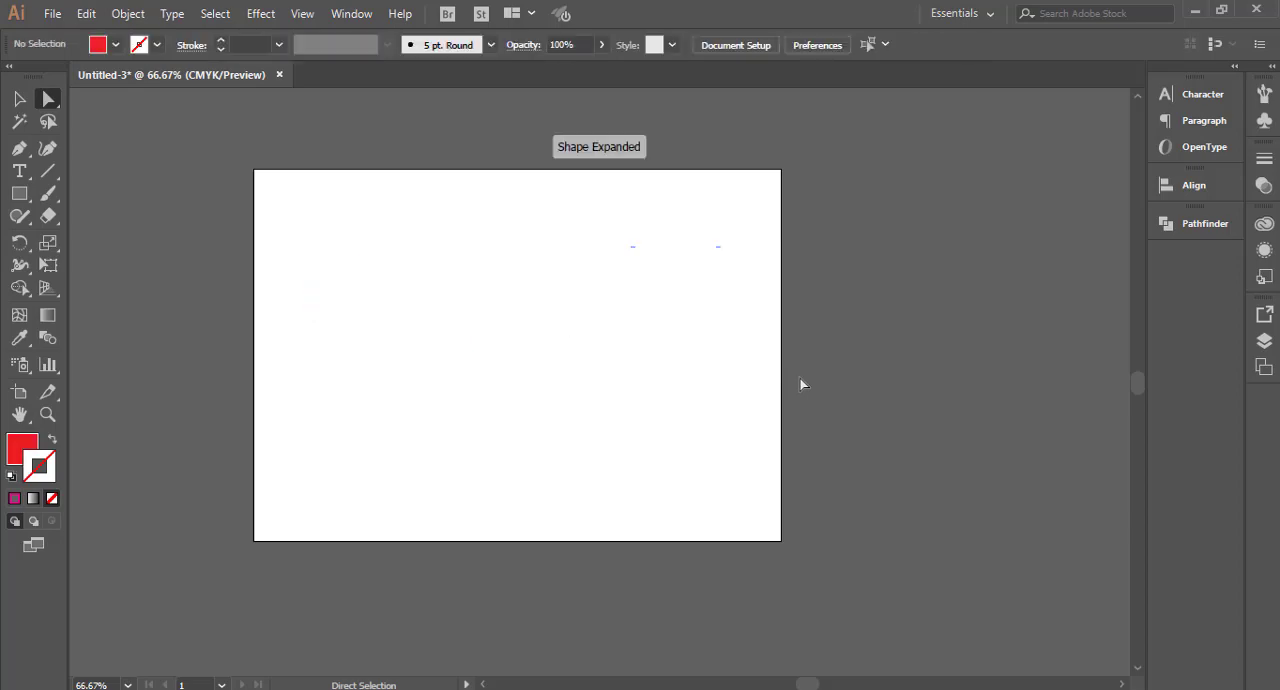
Step: Draw a straight horizontal line about 7.3 in long across the upper part of the artboard with the Pen tool
click(46, 176)
click(20, 151)
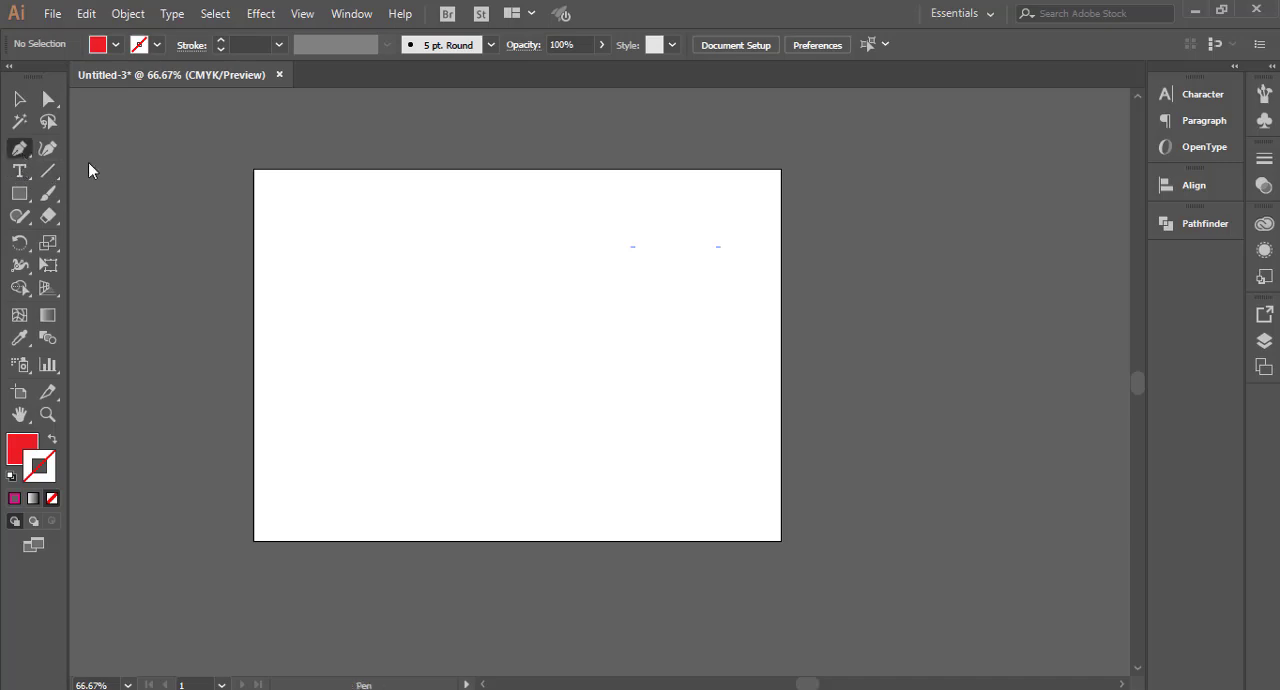
click(364, 253)
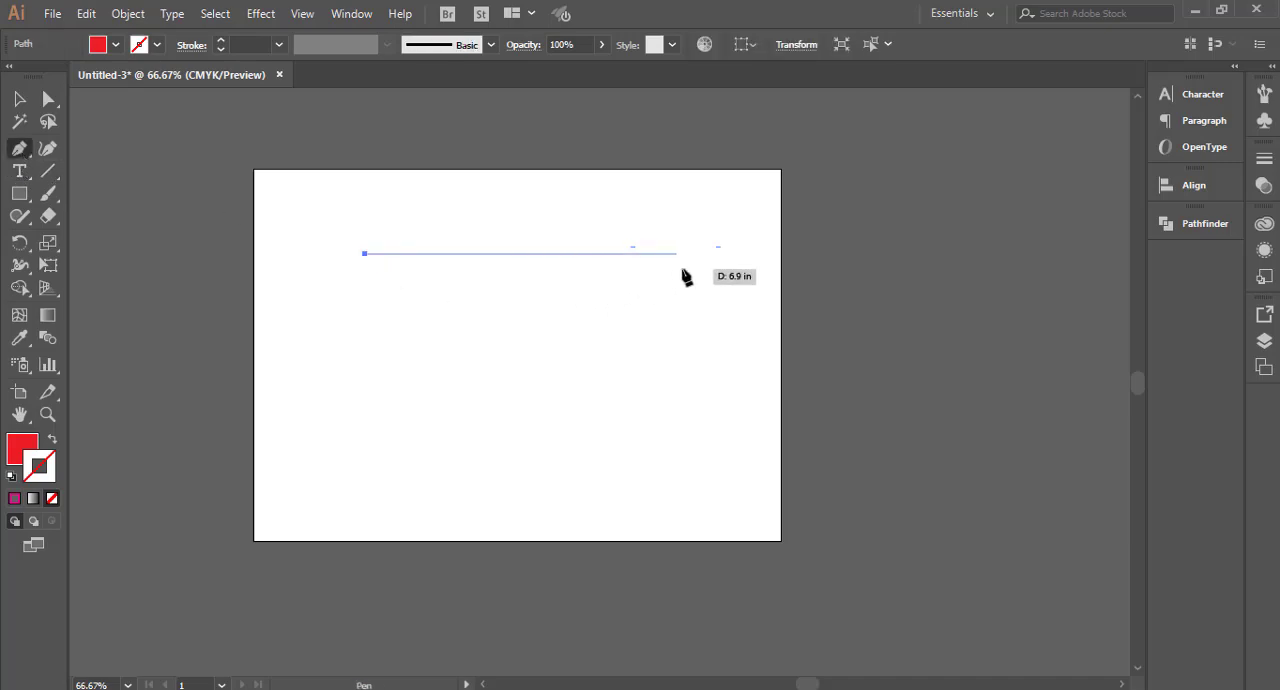
shift+click(694, 277)
click(20, 98)
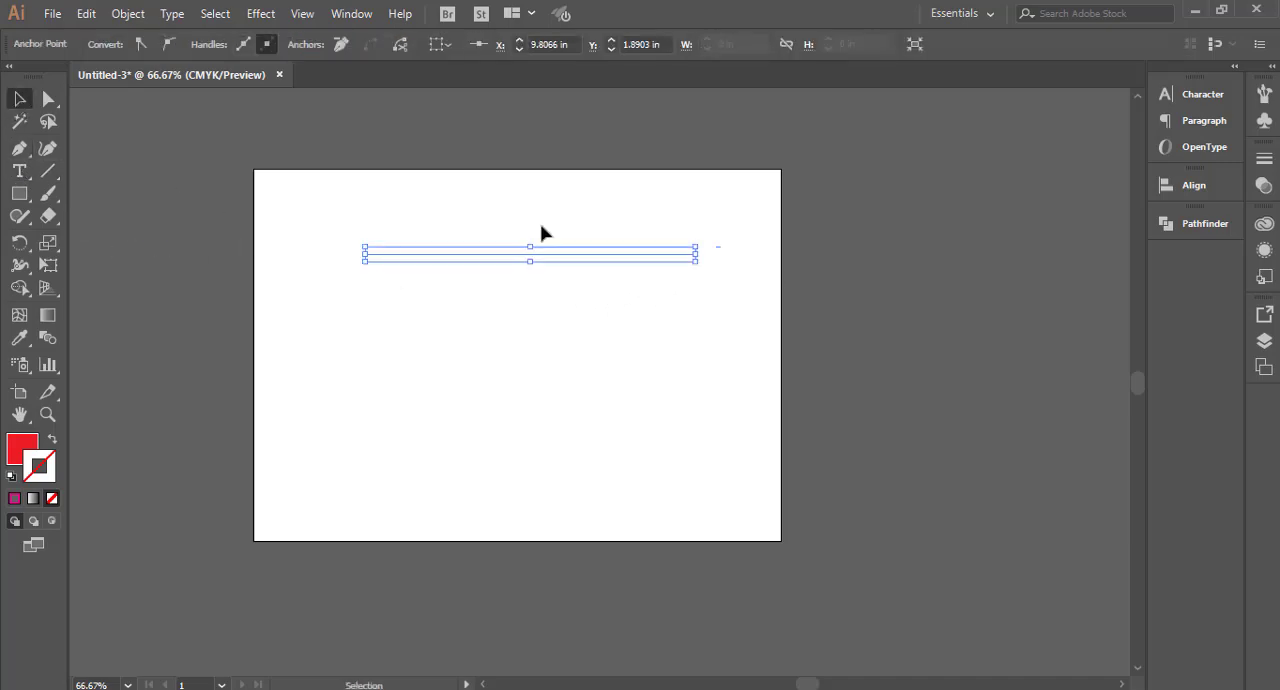
Step: Swap the line's fill and stroke so the stroke is red, and set its weight to 3 pt
click(52, 441)
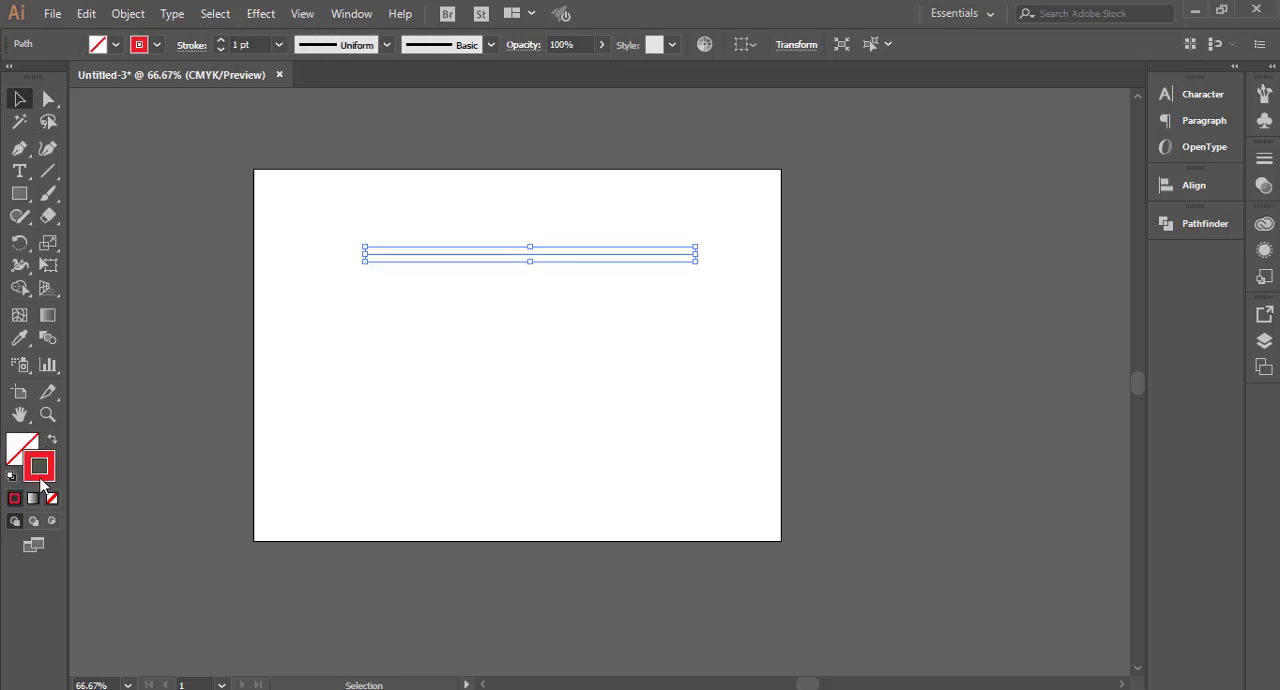
click(219, 41)
click(219, 41)
Step: Duplicate the red line straight down to near the lower edge of the artboard
click(400, 347)
click(473, 254)
drag(484, 258, 489, 505)
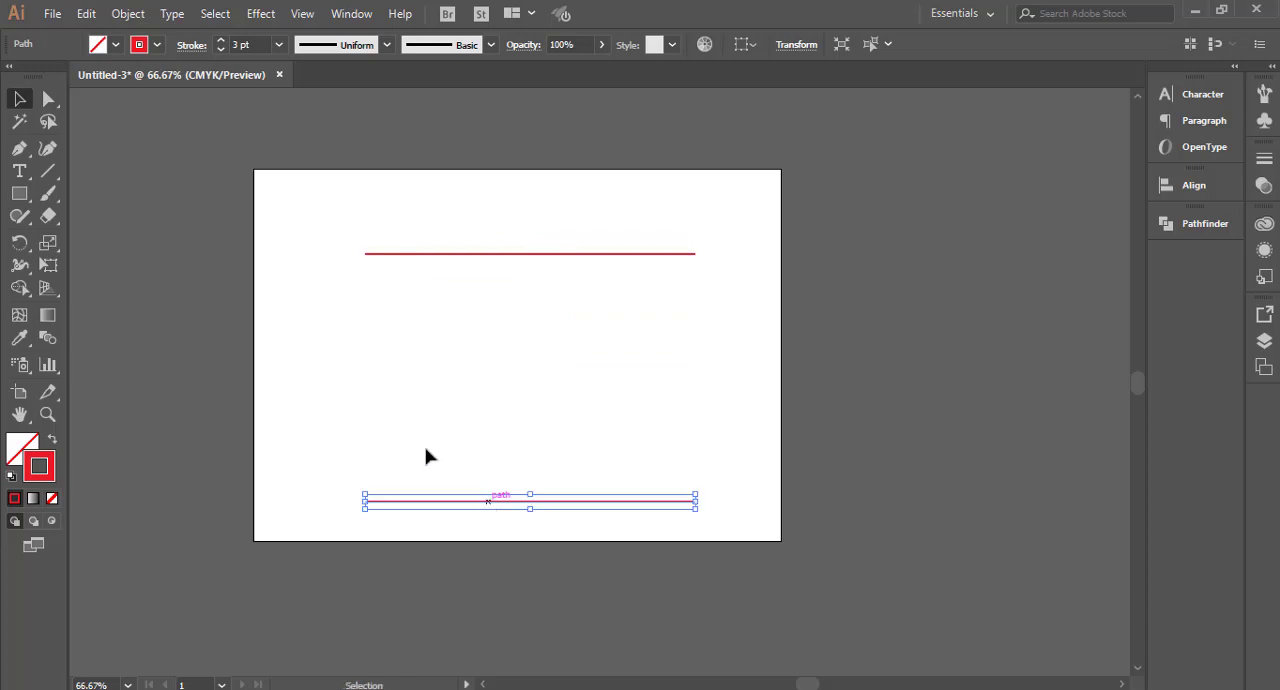
Step: Set the lower line's stroke weight to 18 pt
drag(414, 427, 444, 528)
click(278, 45)
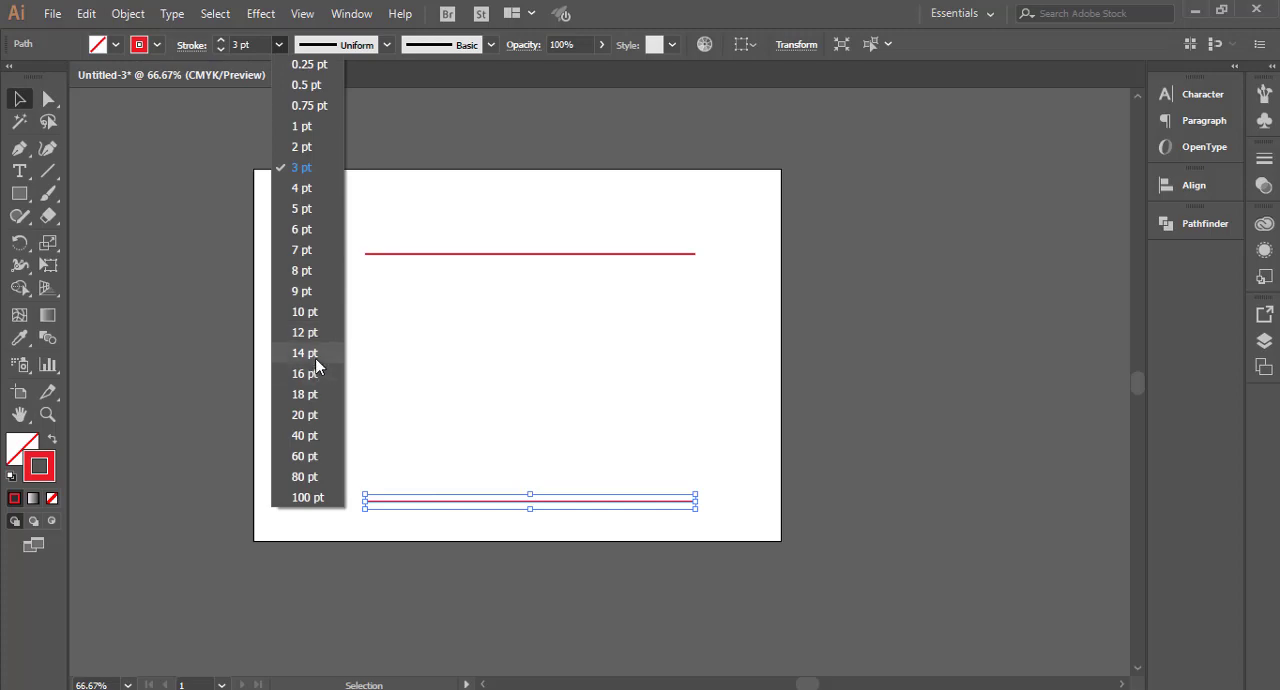
click(312, 395)
click(400, 418)
Step: Set the lower line's stroke weight to 12 pt
drag(409, 443, 466, 549)
click(278, 45)
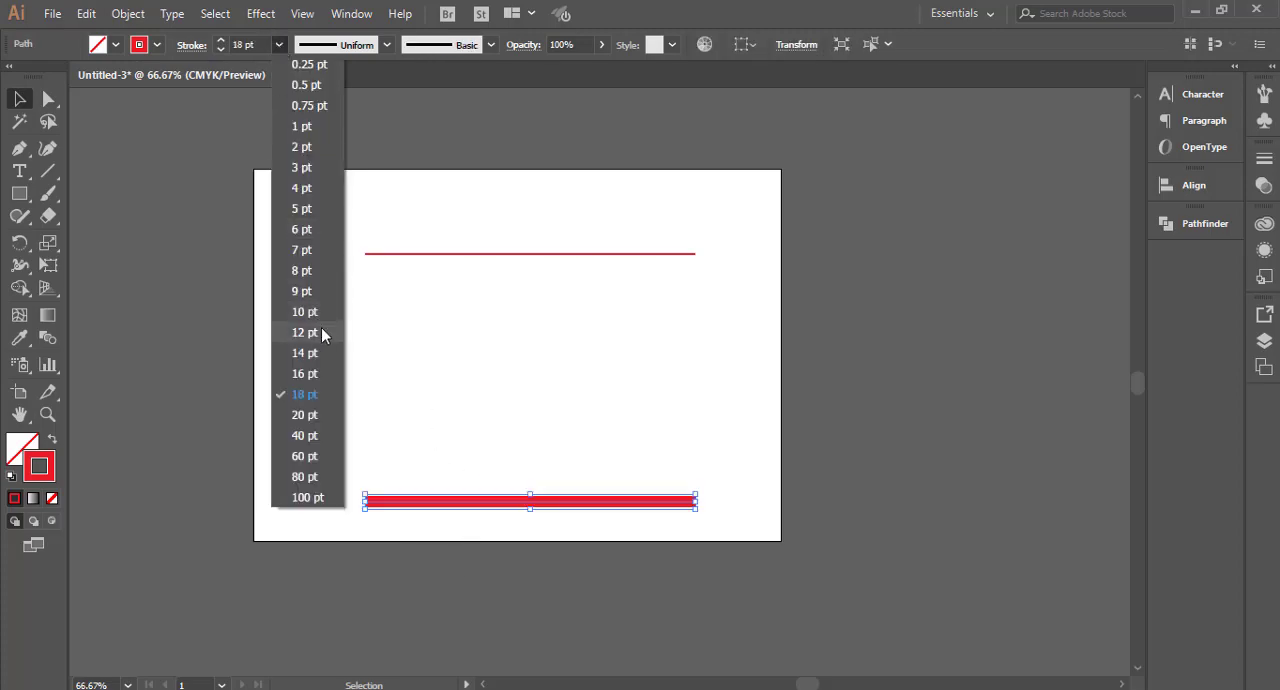
click(321, 332)
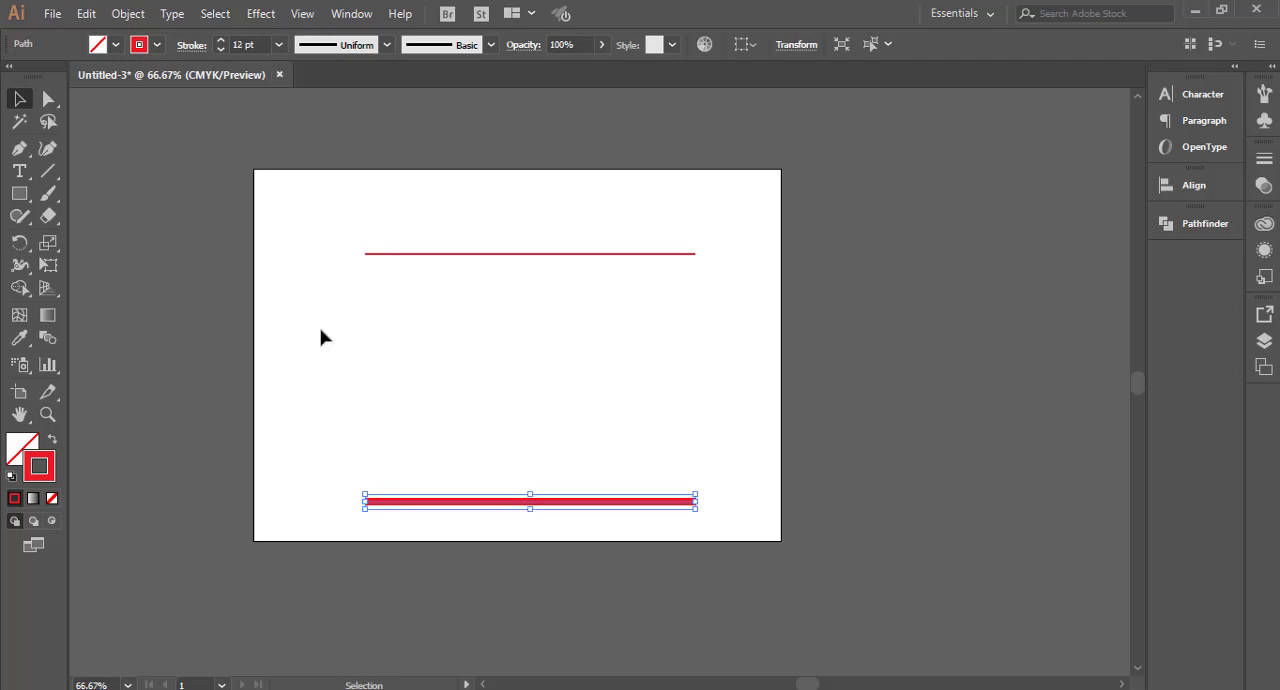
Step: Move the thin upper line straight up until it sits about 6.7 in above the thick lower line
drag(346, 200, 634, 486)
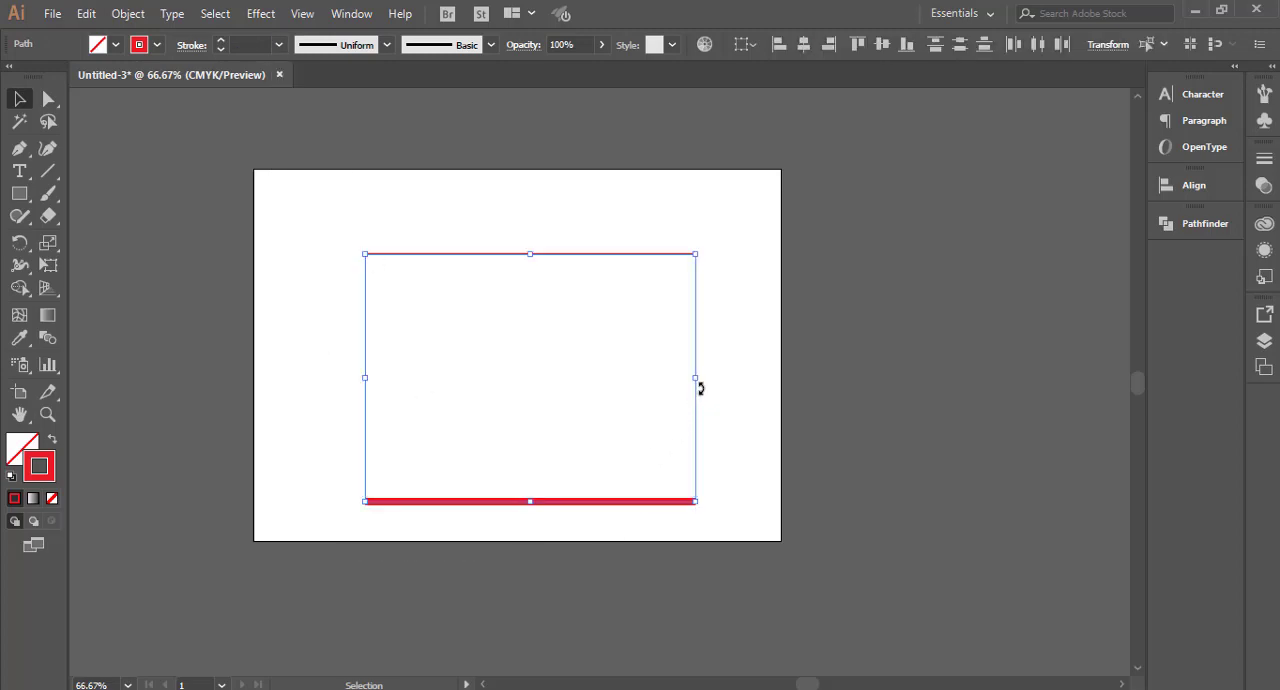
click(569, 234)
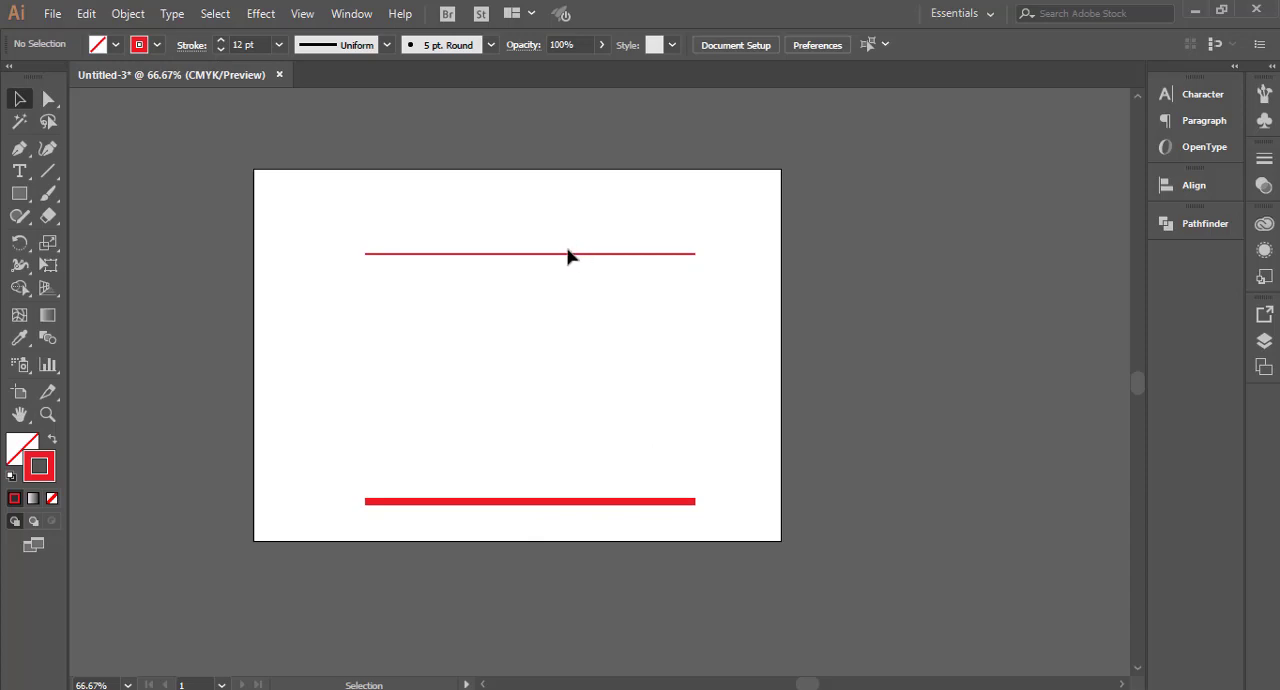
drag(567, 249, 530, 200)
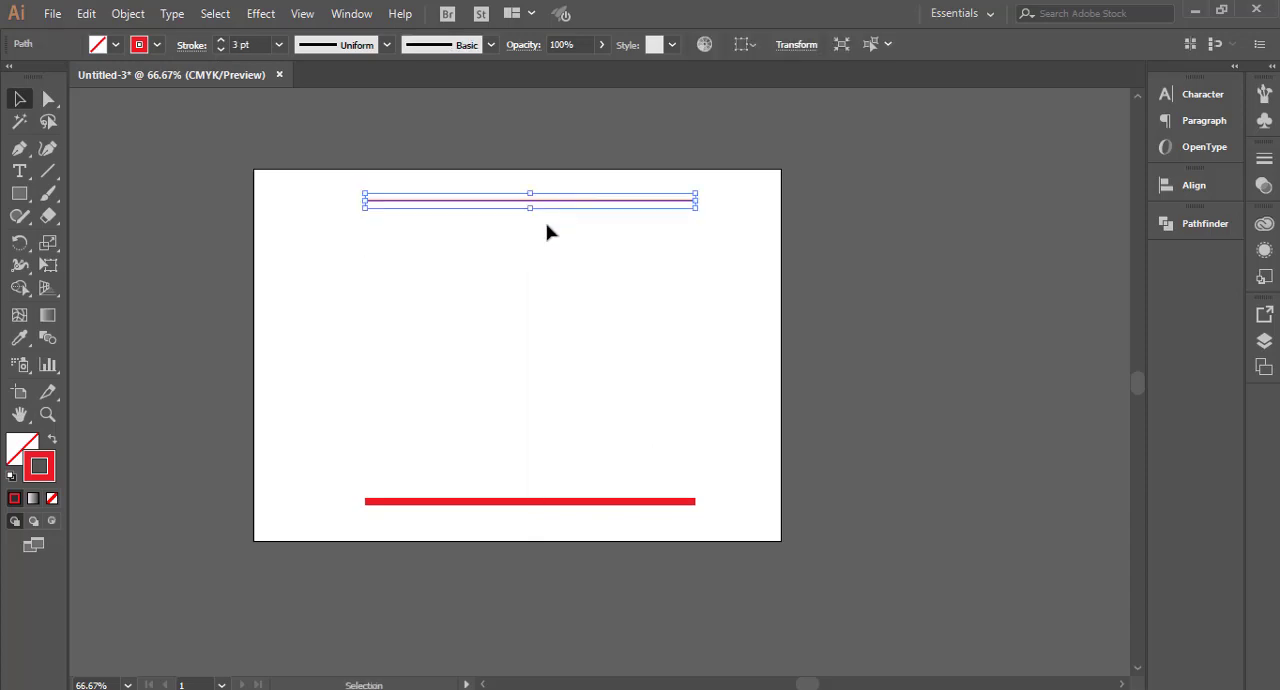
Step: Select both lines and create a blend from the thin upper line to the thick lower line
key(ctrl+a)
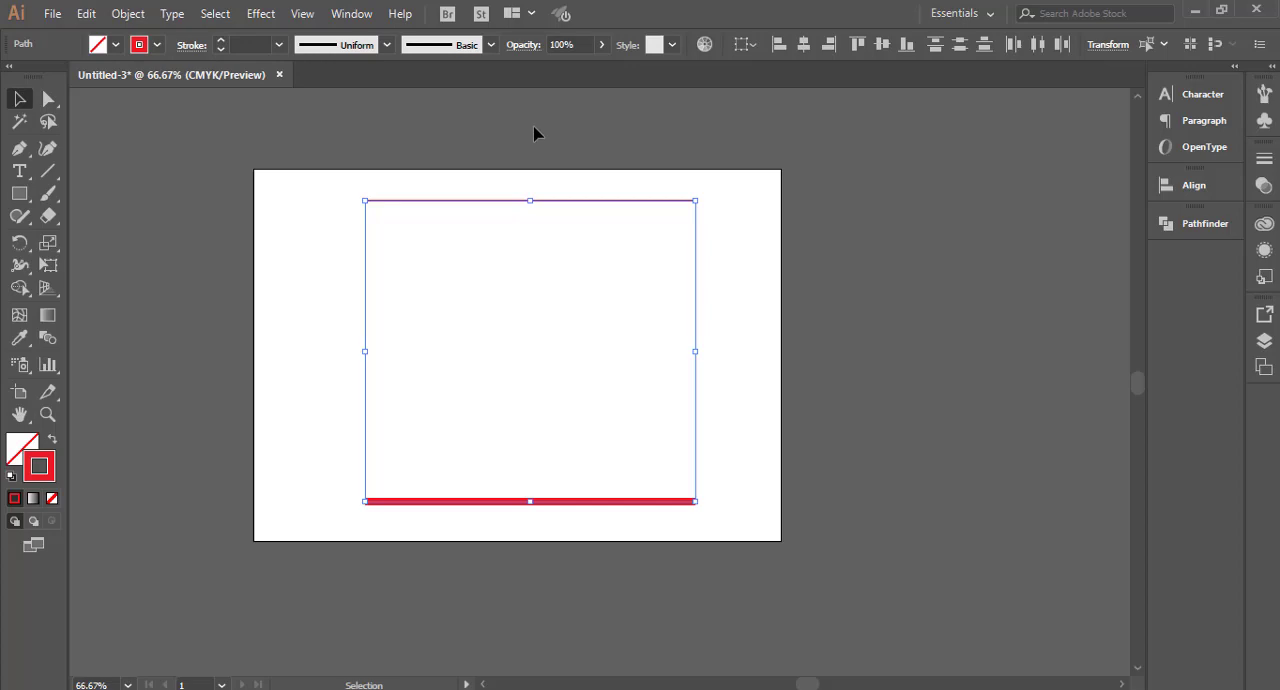
drag(534, 133, 611, 564)
click(52, 339)
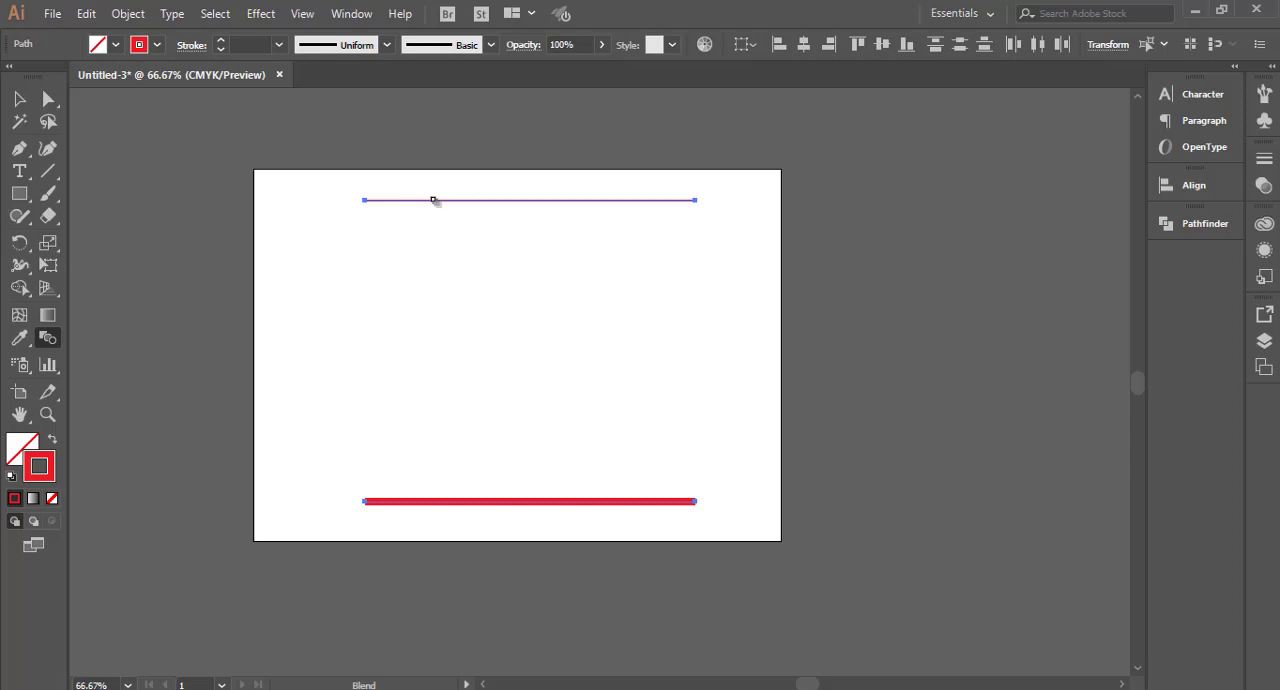
click(508, 200)
key(v)
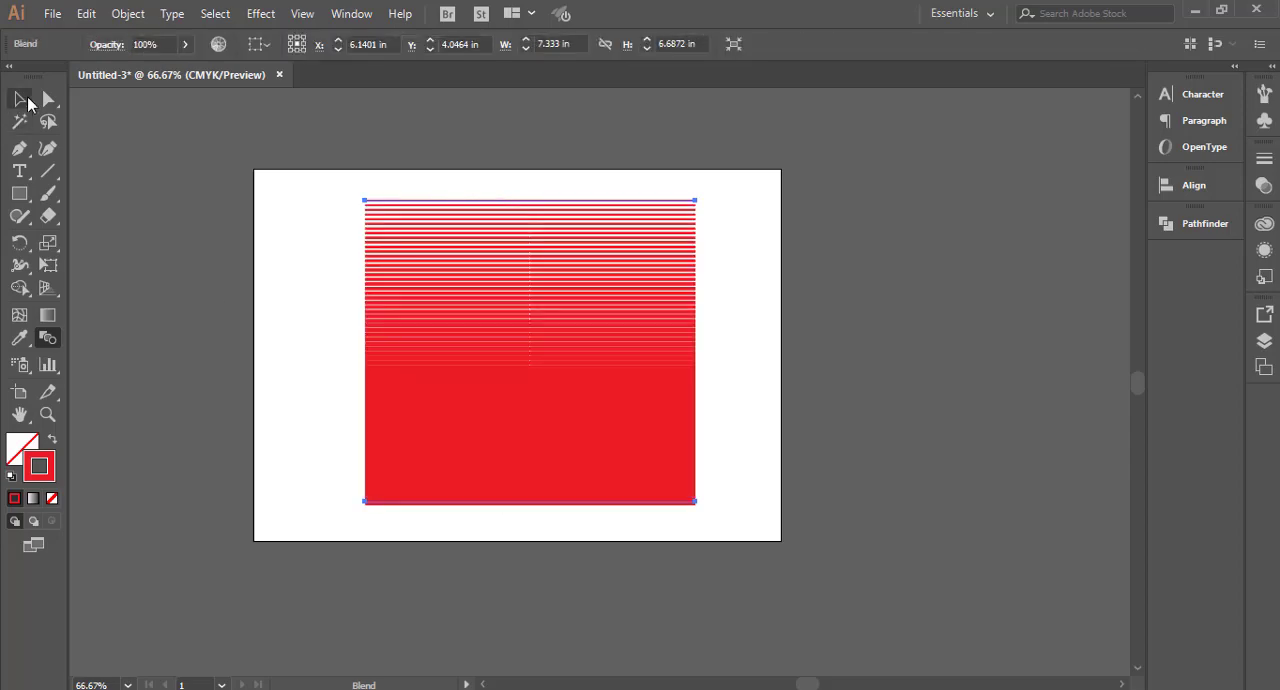
click(340, 267)
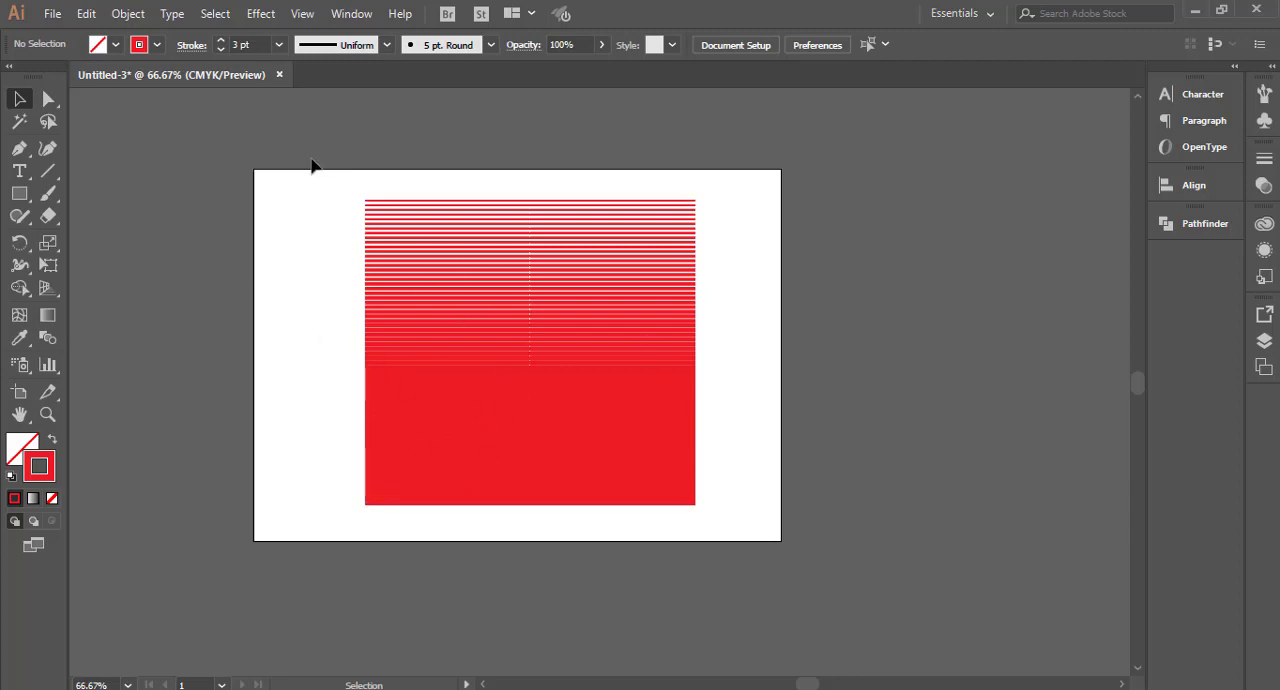
Step: Open the line blend's options, turn on the preview and set the spacing to Specified Steps
drag(311, 158, 510, 558)
click(128, 13)
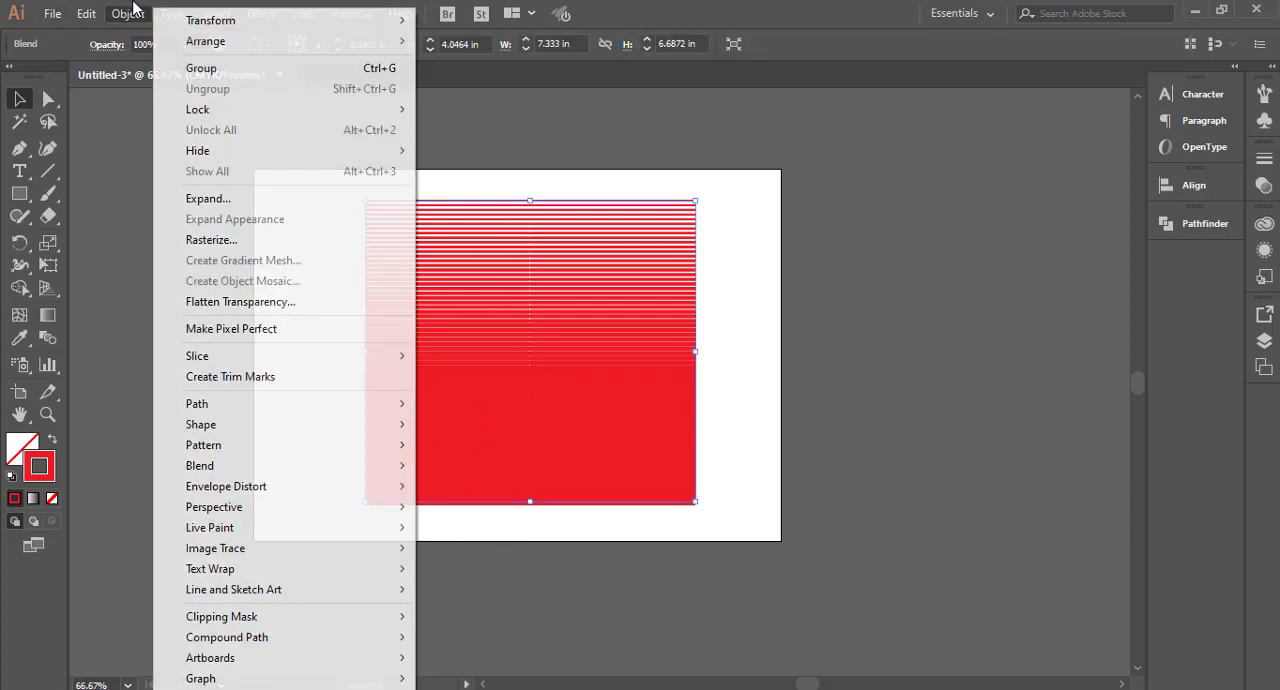
mouse_move(249, 465)
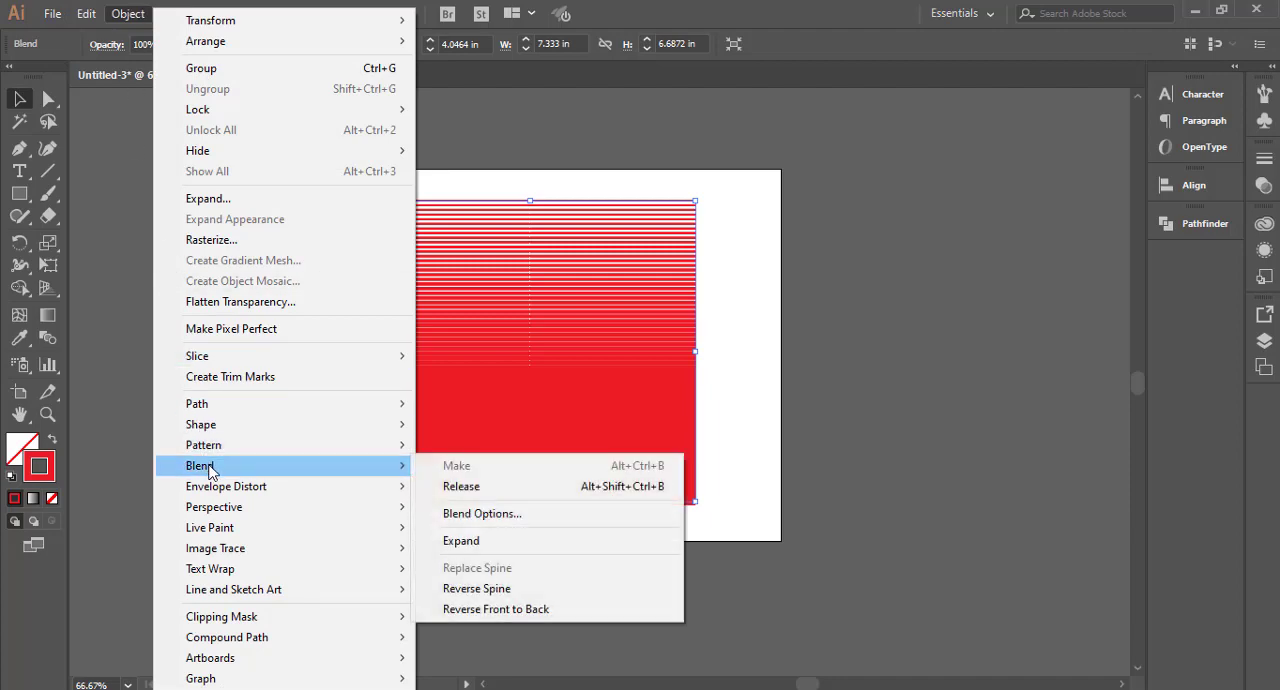
click(462, 514)
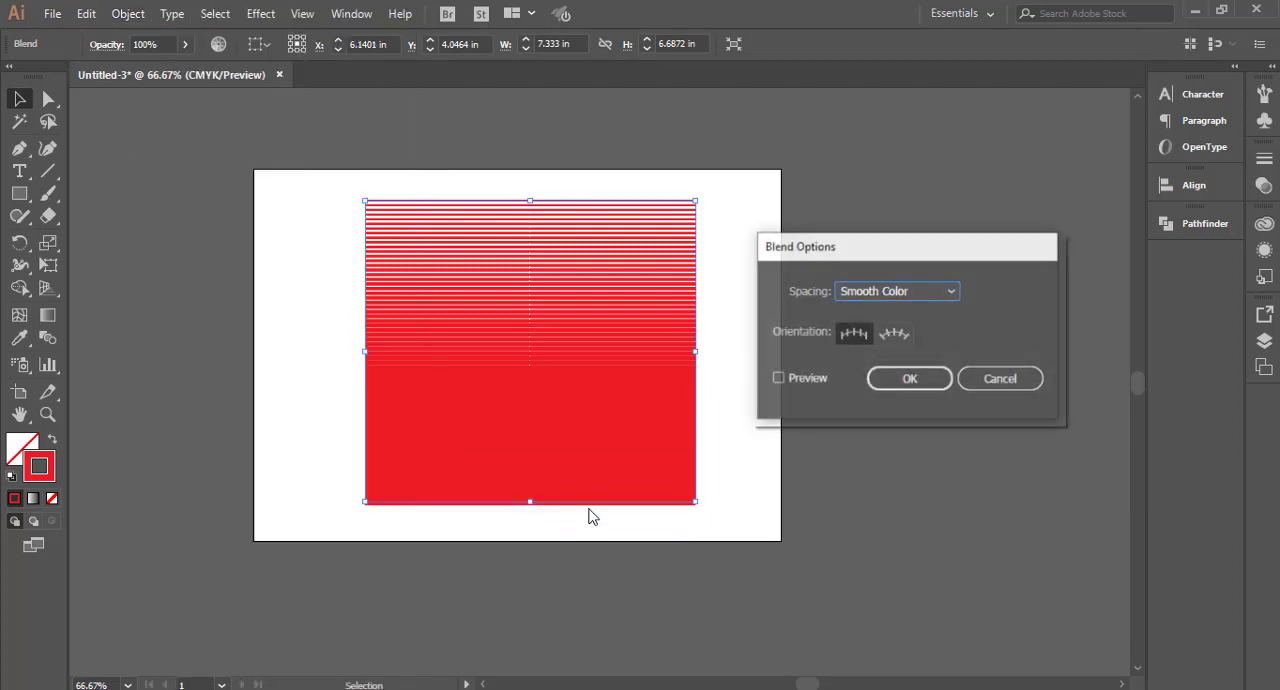
click(806, 385)
click(919, 295)
click(916, 335)
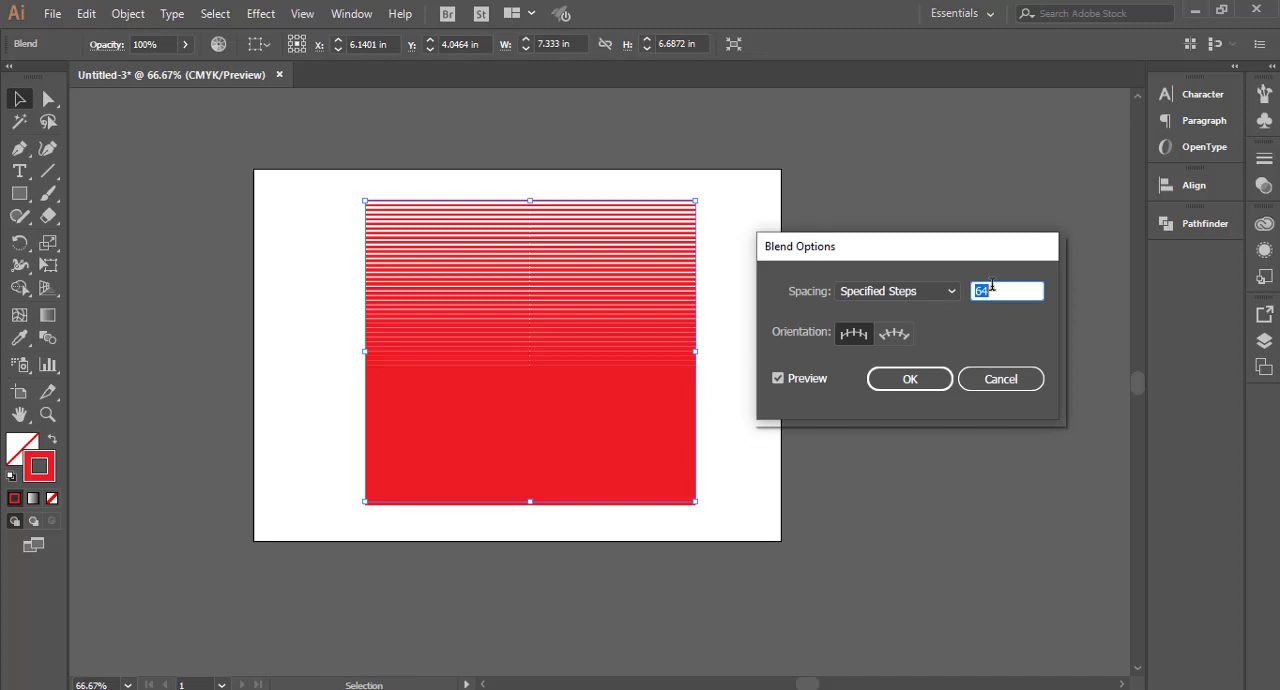
Step: Reduce the line blend's specified steps to 30 and apply the blend options
key(Down)
key(Down)
key(Down)
key(Down)
key(Down)
key(Down)
key(Down)
key(Down)
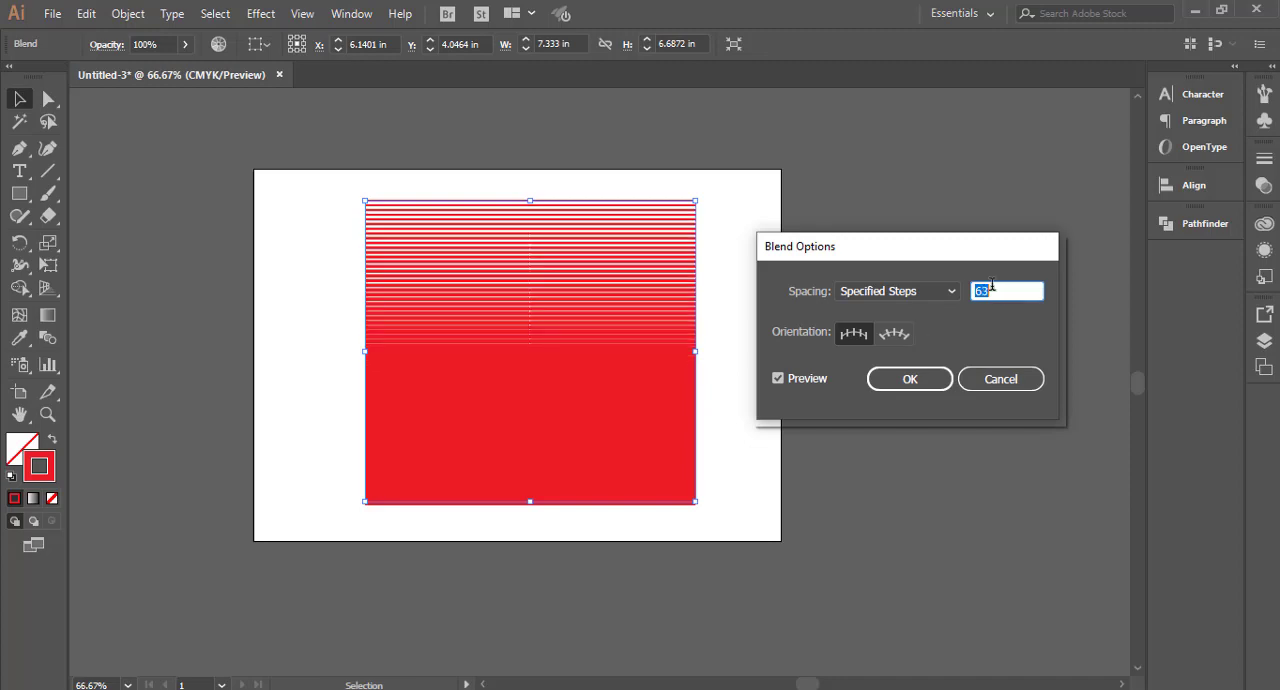
key(Down)
key(Down)
key(Down)
key(Down)
key(Down)
key(Down)
key(Down)
key(Down)
key(Down)
key(Down)
key(Down)
key(Down)
key(Down)
key(Down)
key(Down)
key(Down)
key(Down)
key(Down)
key(Down)
key(Down)
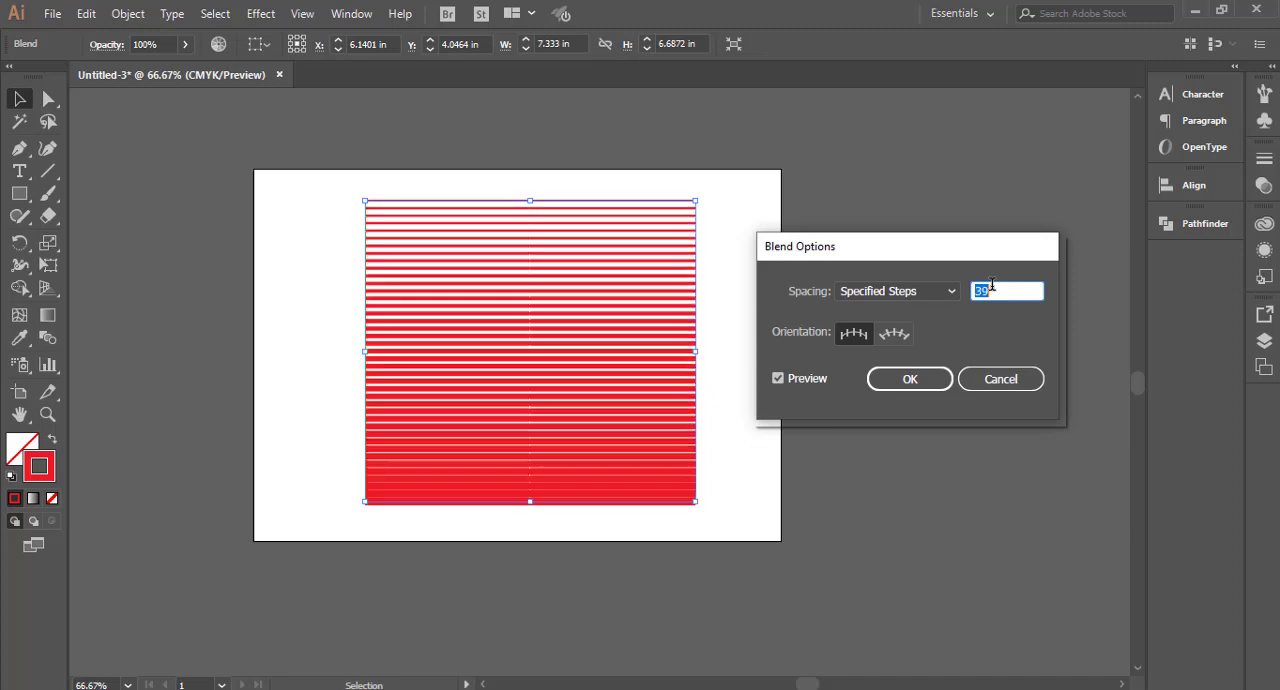
key(Down)
key(Down)
key(Down)
key(Down)
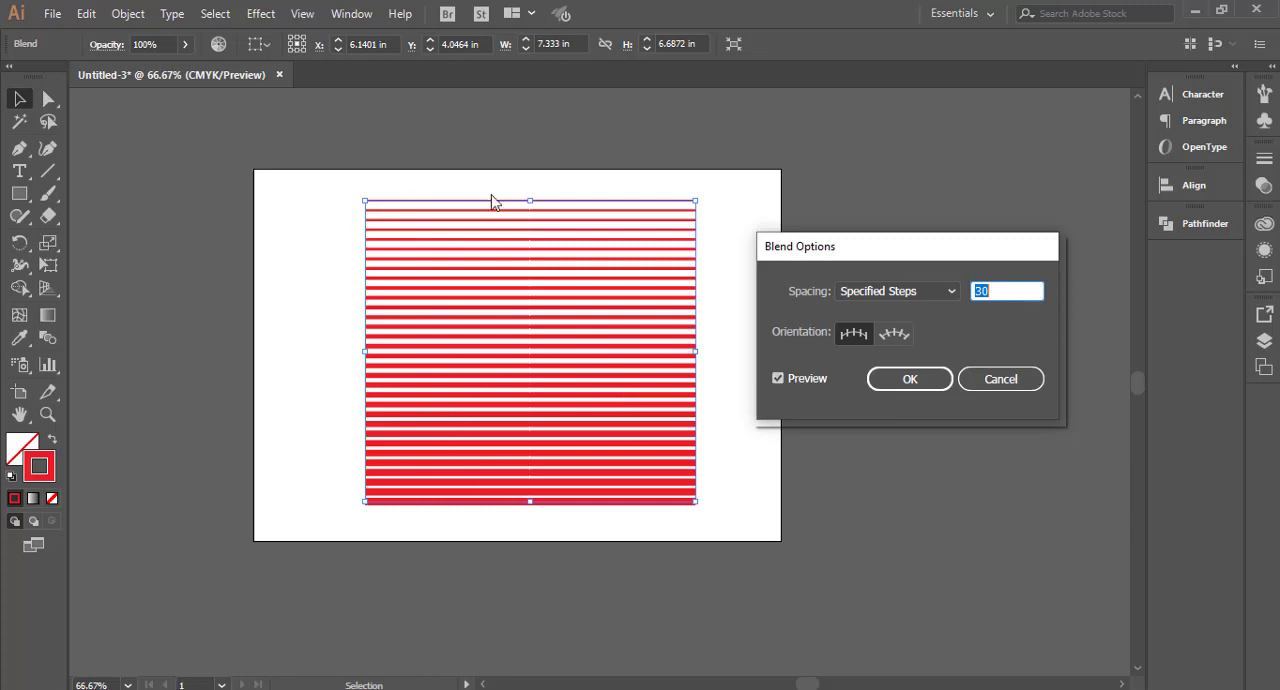
click(910, 381)
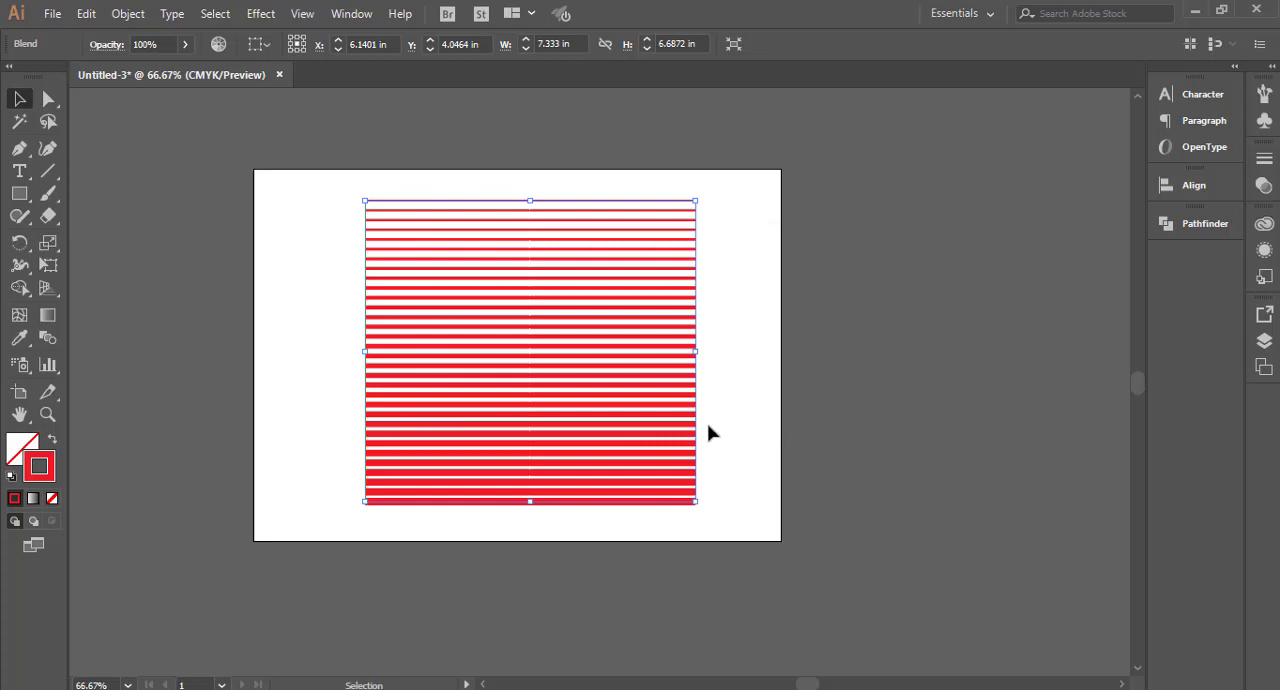
click(755, 433)
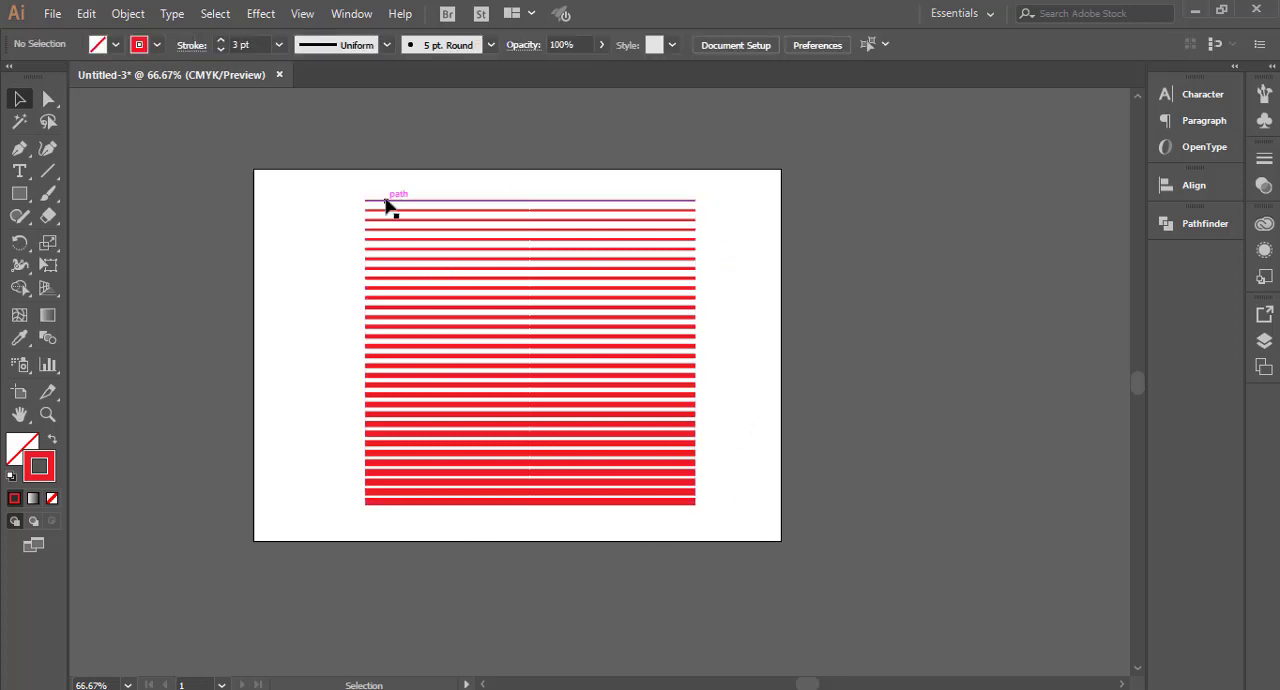
click(48, 98)
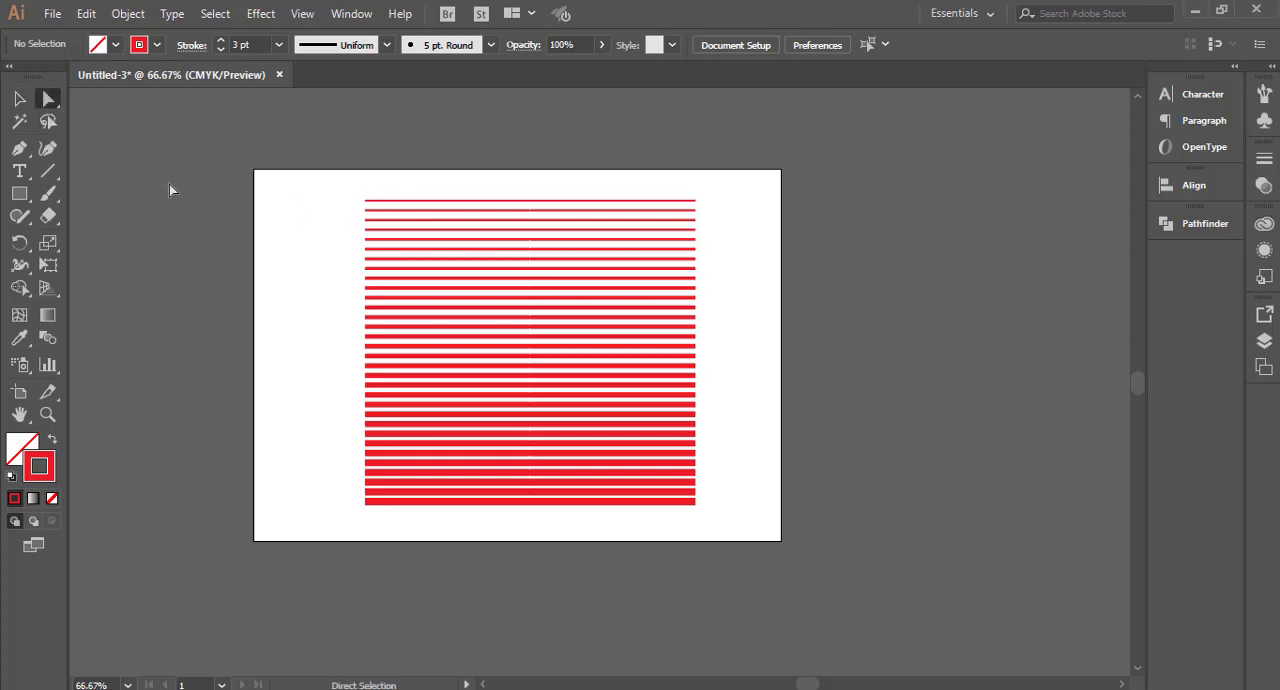
click(403, 202)
click(280, 217)
key(v)
Step: Recolor the stroke of the blend's thin upper line from the color picker to green
click(382, 201)
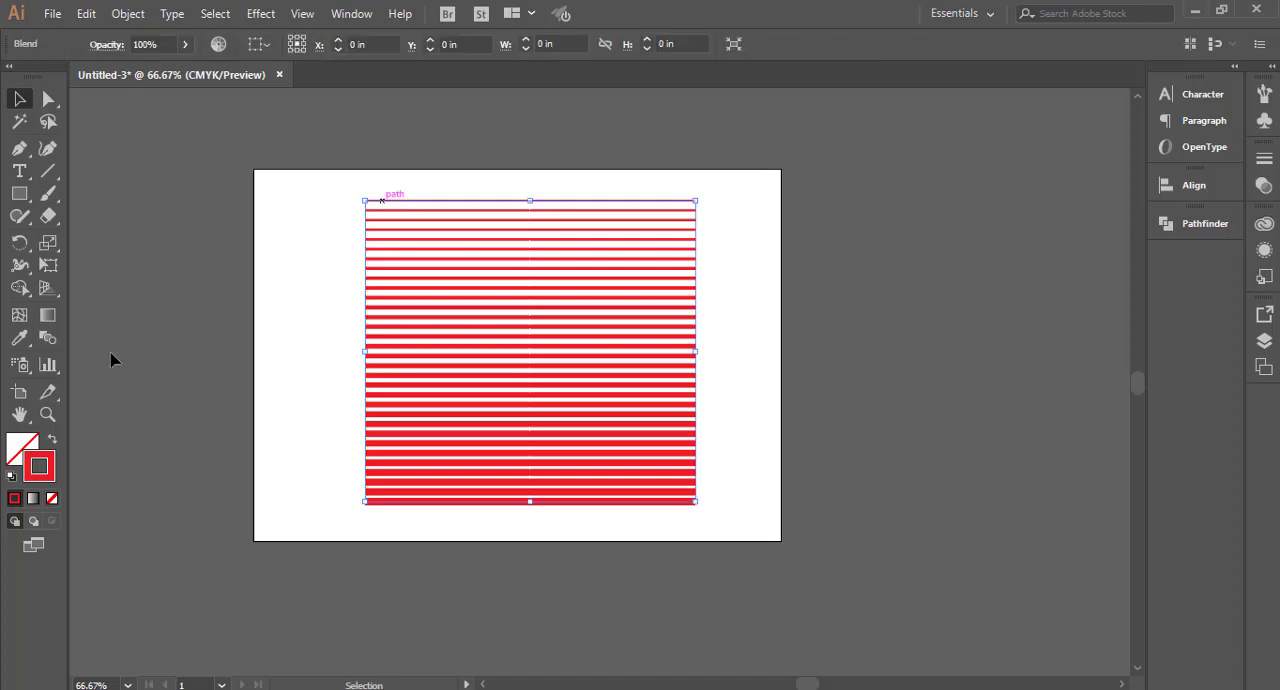
click(256, 226)
click(45, 100)
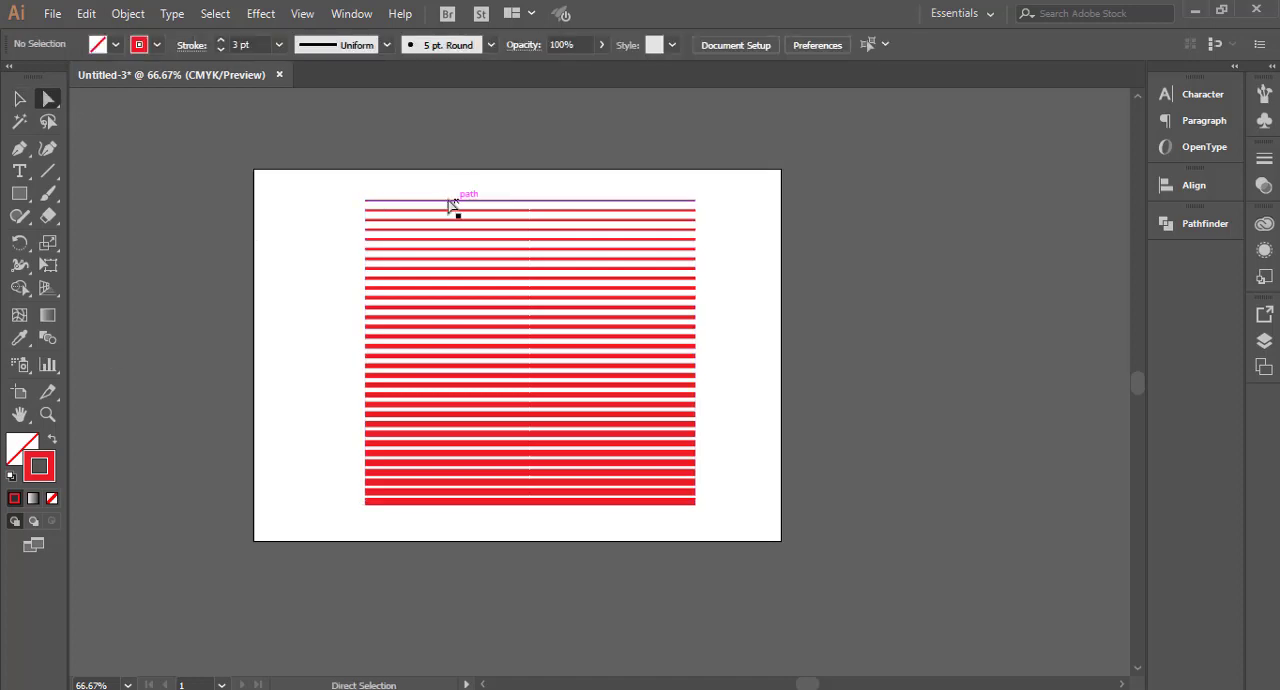
click(452, 201)
double_click(40, 466)
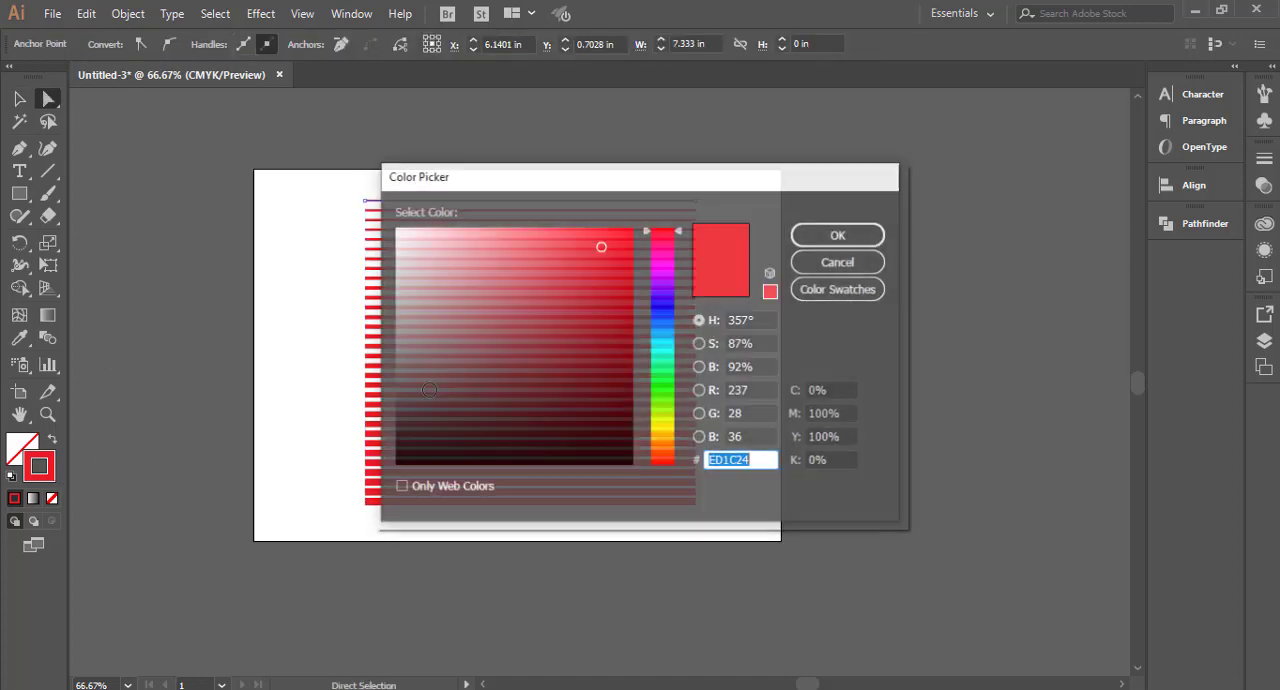
drag(662, 340, 672, 394)
click(840, 236)
click(786, 323)
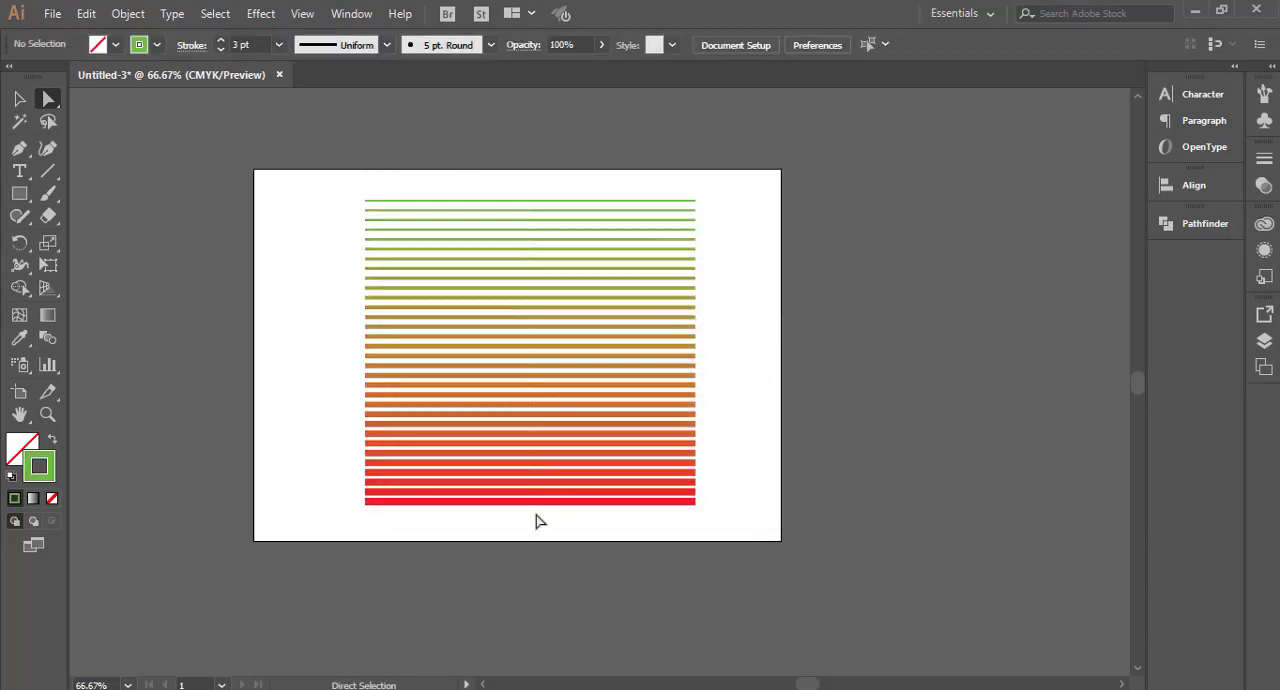
Step: Recolor the stroke of the blend's thick lower line to dark blue, 22009E
click(478, 502)
double_click(45, 478)
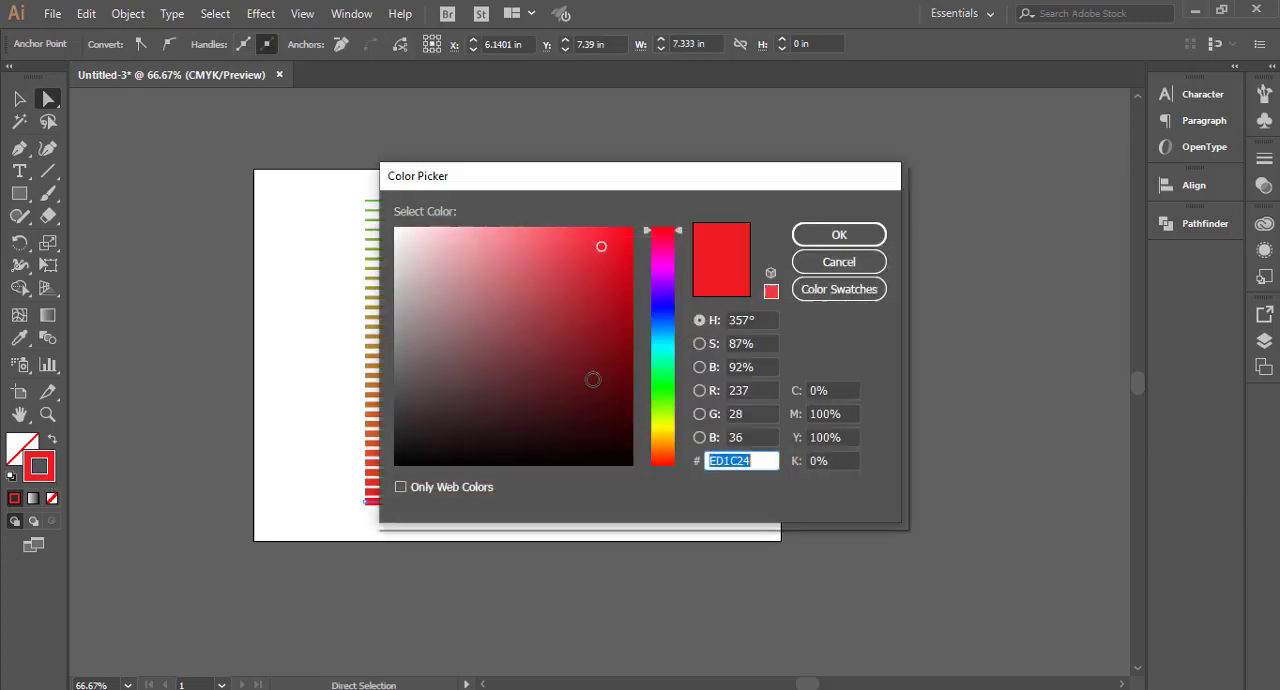
drag(661, 387, 663, 296)
click(631, 318)
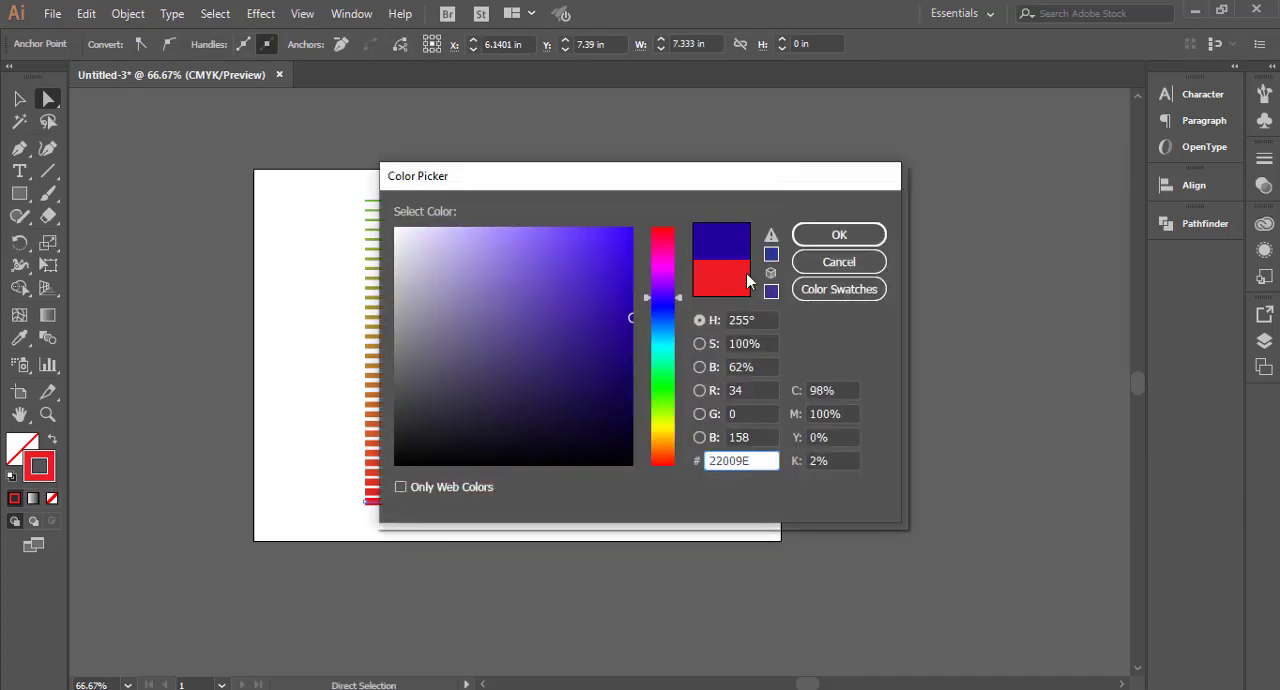
click(839, 235)
click(765, 292)
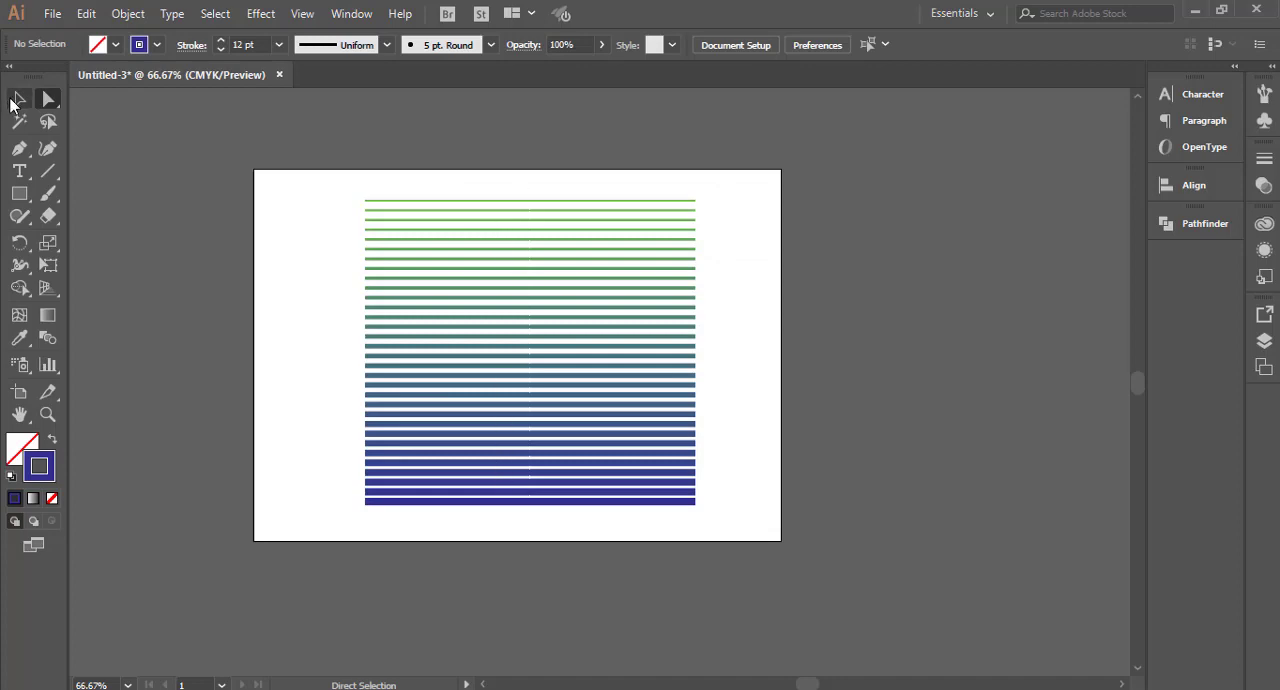
Step: Select the whole line blend and delete it from the artboard
click(17, 99)
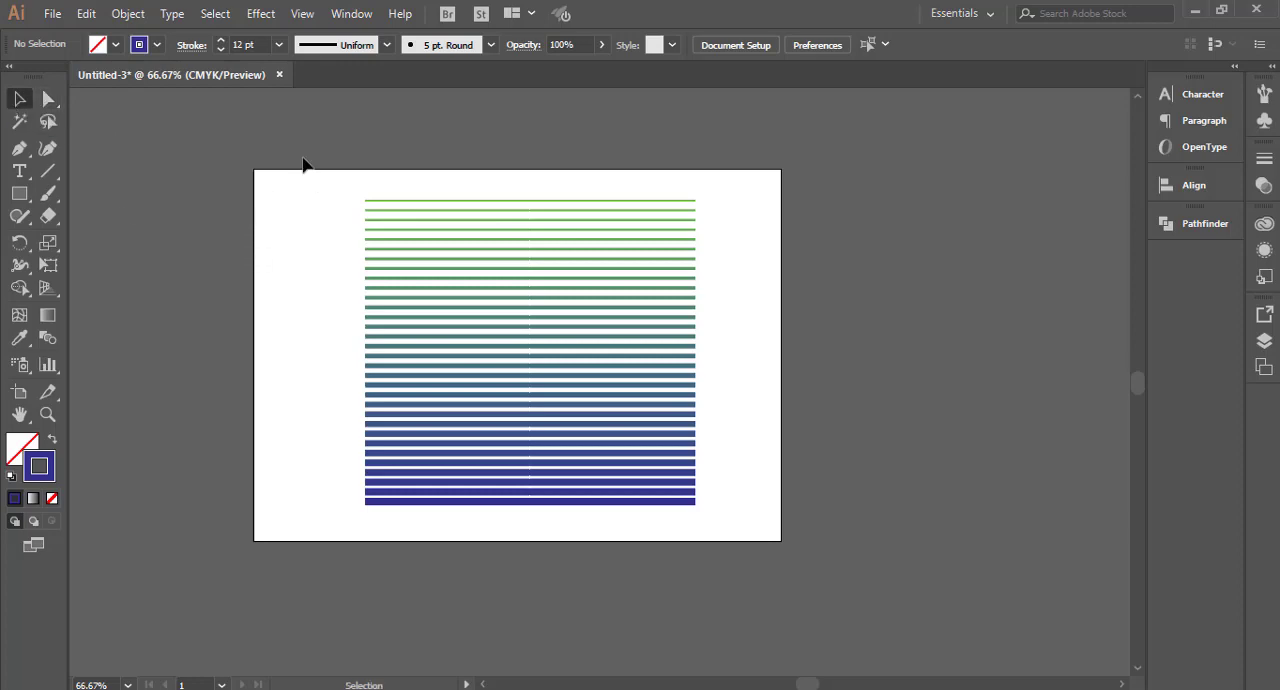
drag(298, 167, 770, 548)
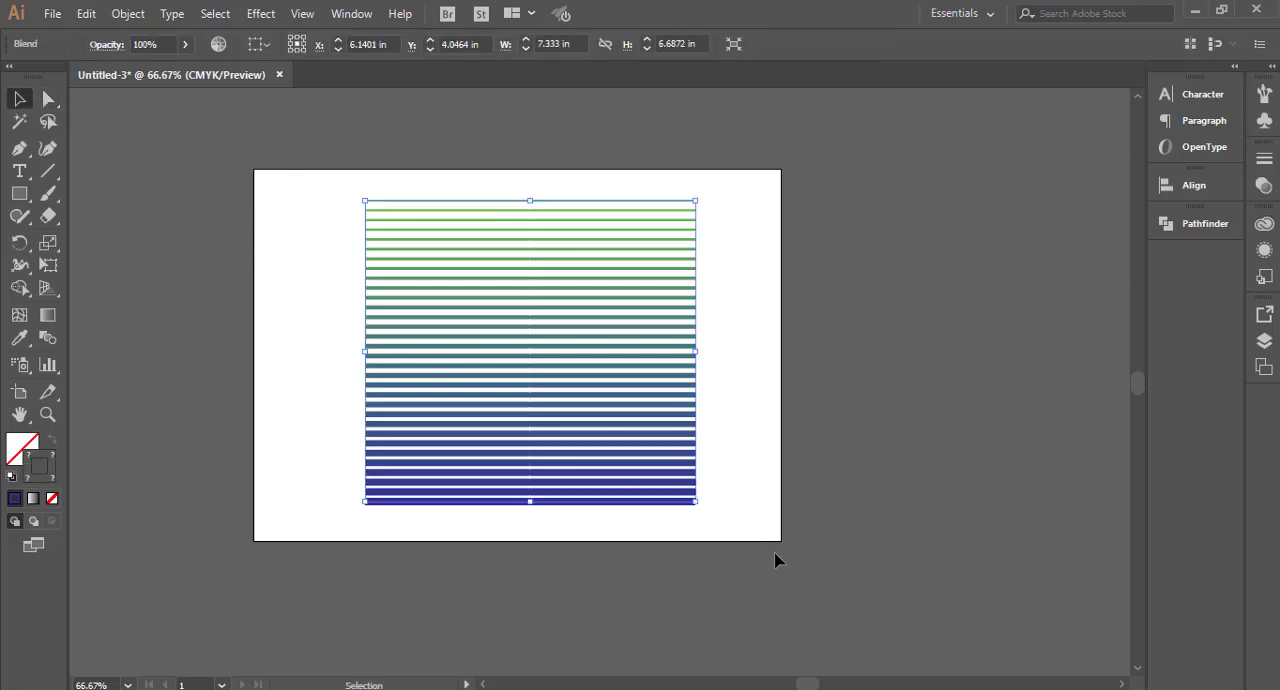
key(Delete)
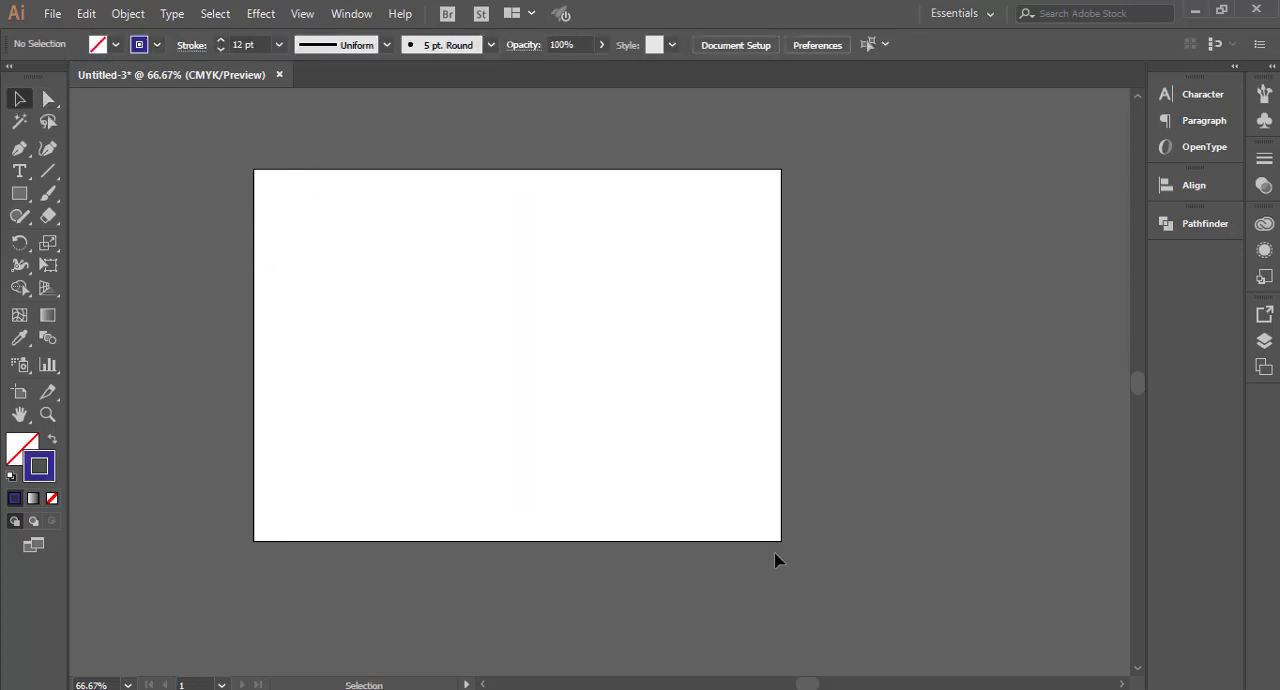
Step: Draw an open N-shaped path about 2.5 in wide and 2.8 in tall on the artboard's upper middle with the Pen tool
click(47, 173)
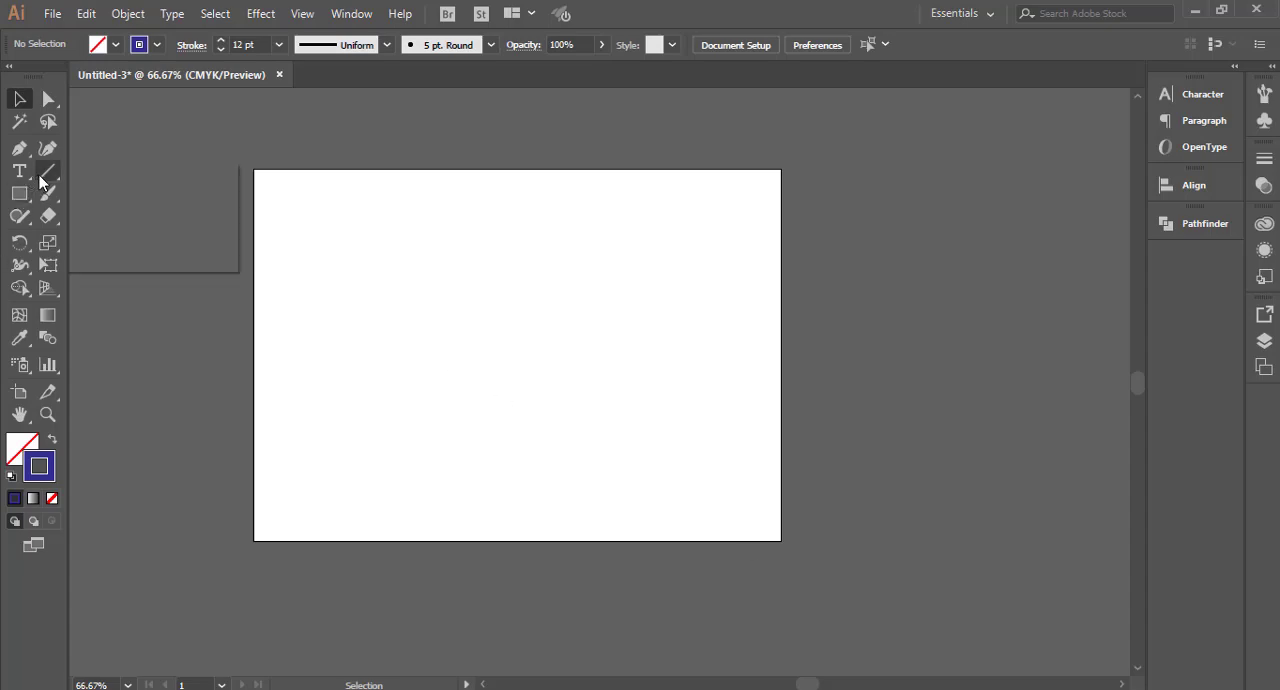
click(19, 148)
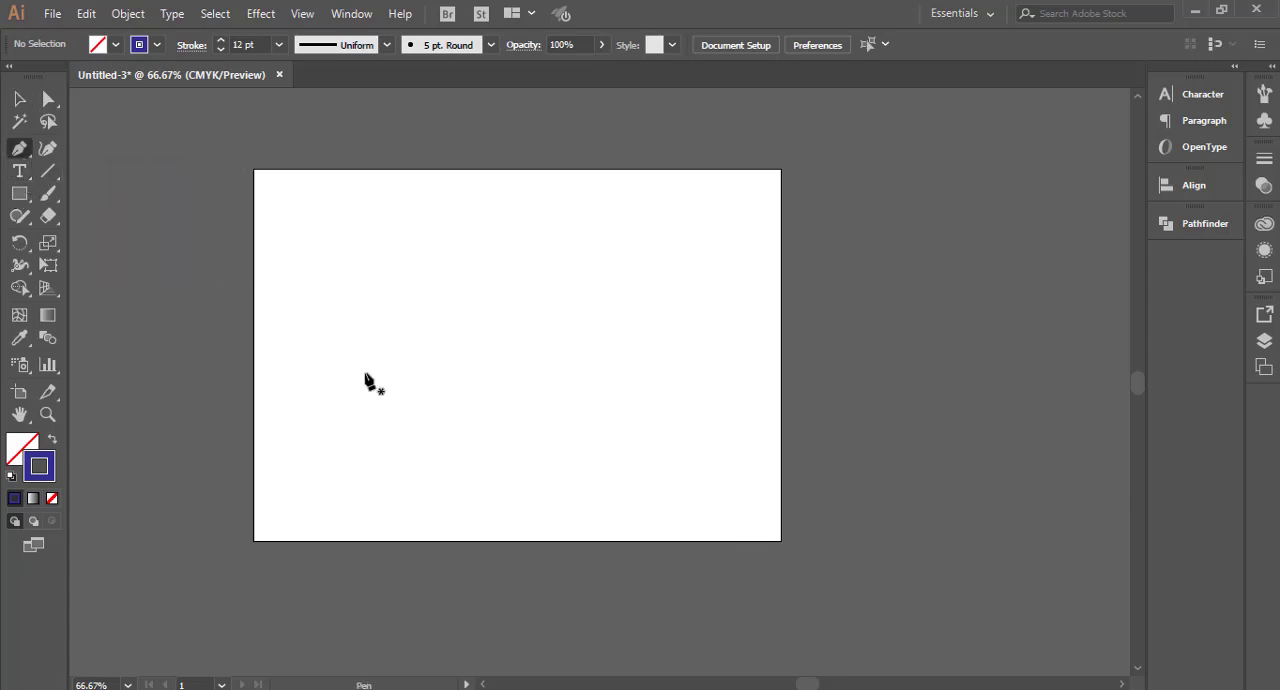
click(432, 366)
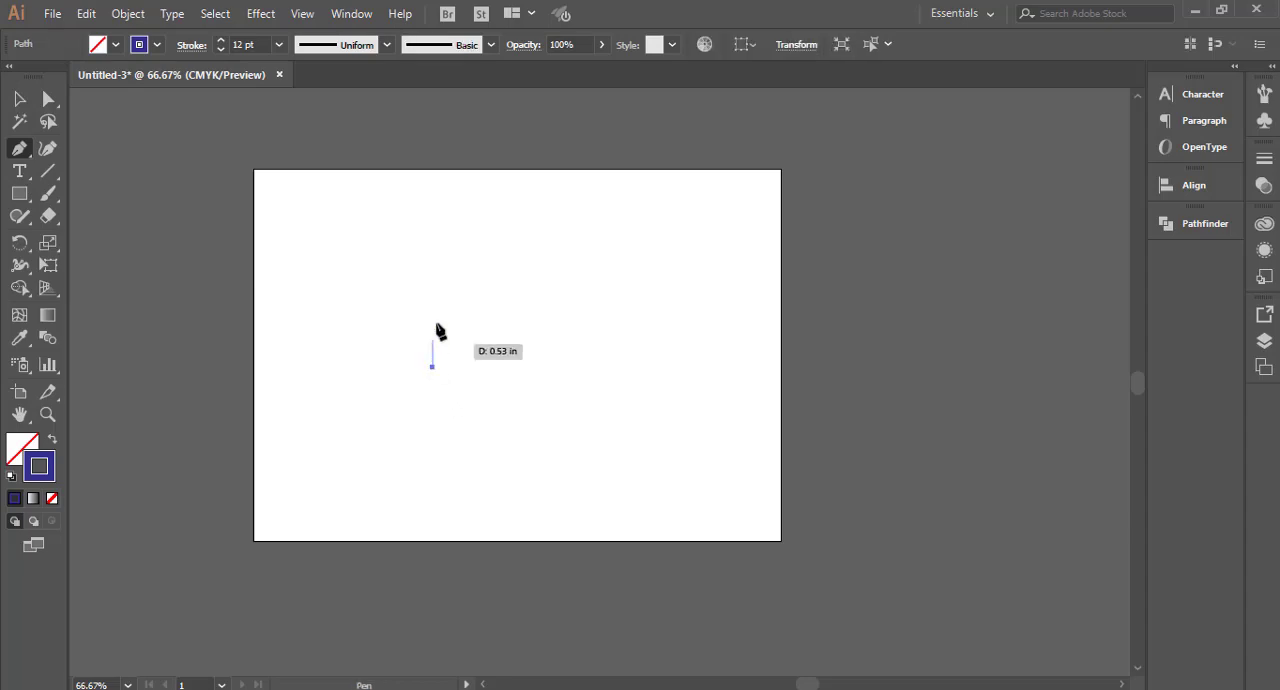
click(432, 247)
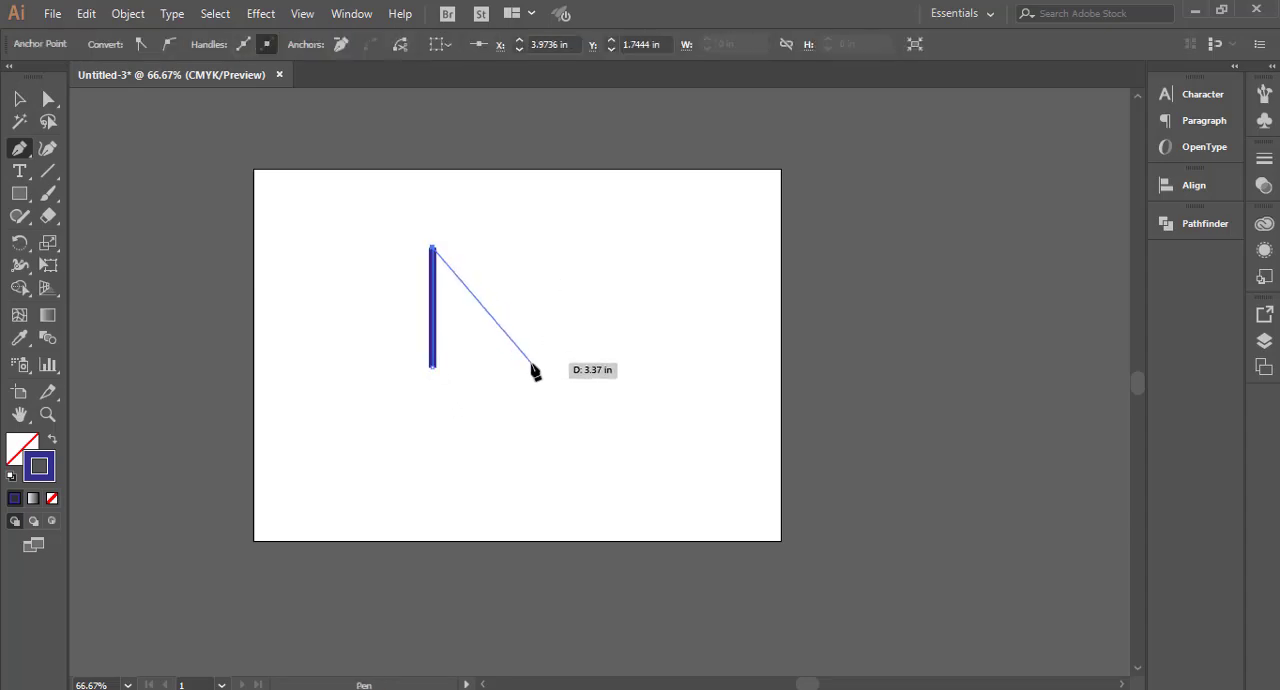
click(545, 370)
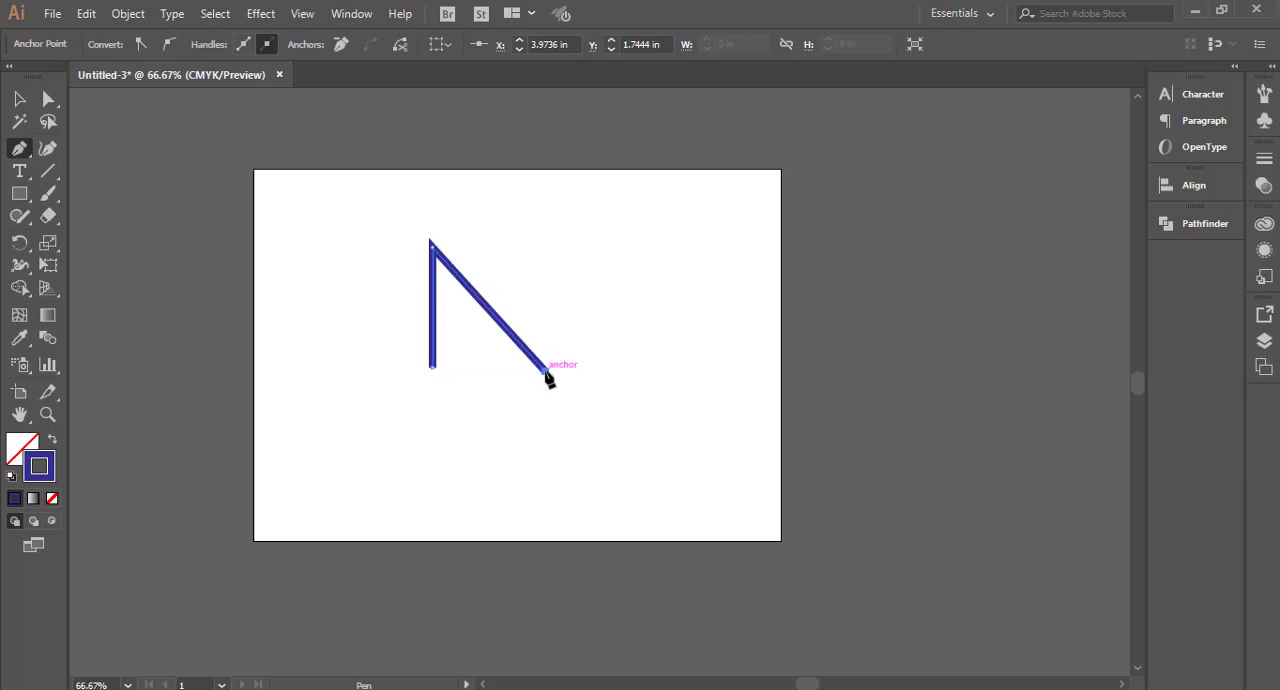
click(545, 247)
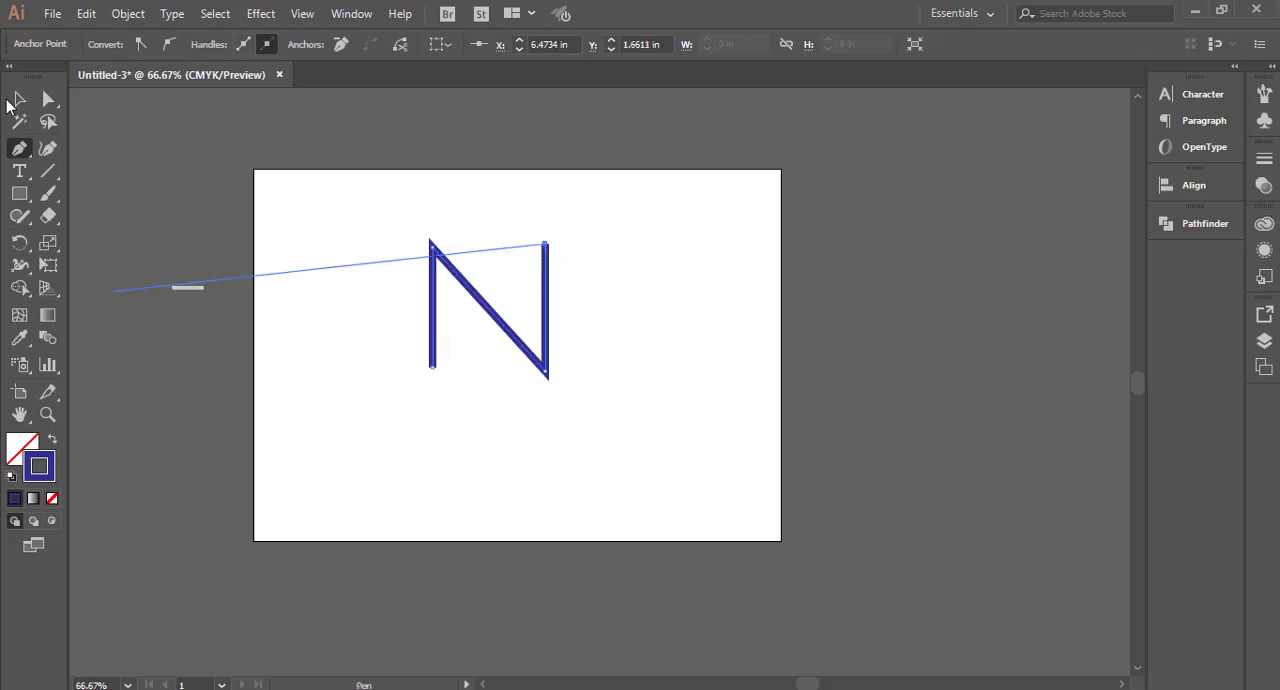
key(v)
click(460, 326)
drag(321, 236, 656, 424)
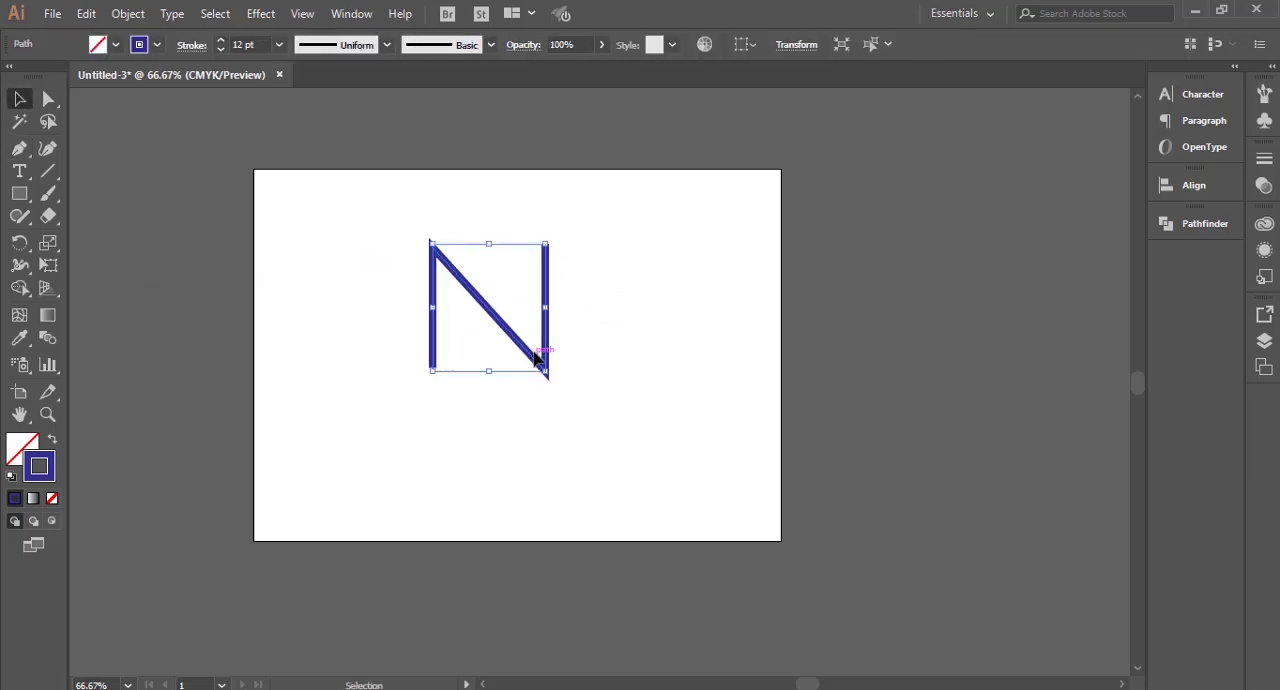
click(485, 469)
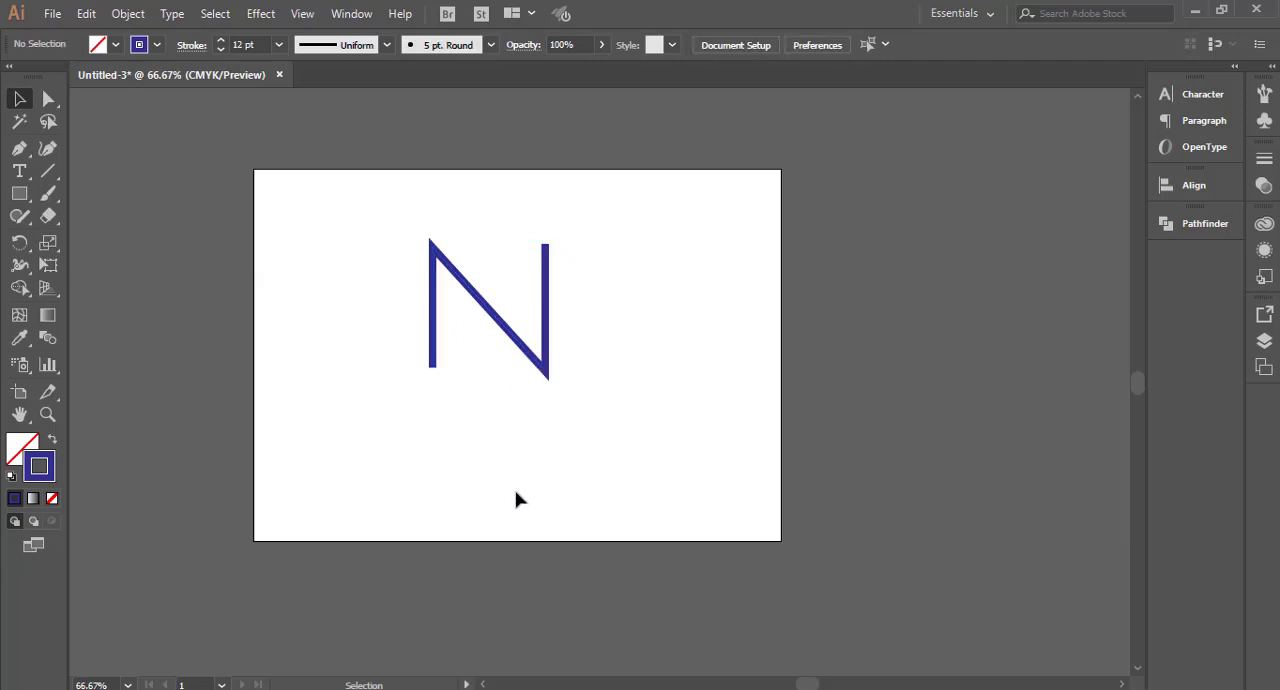
Step: Create two level circles, each about 1.2 in across, near the artboard's lower left and lower right corners with the Ellipse tool
drag(19, 193, 120, 239)
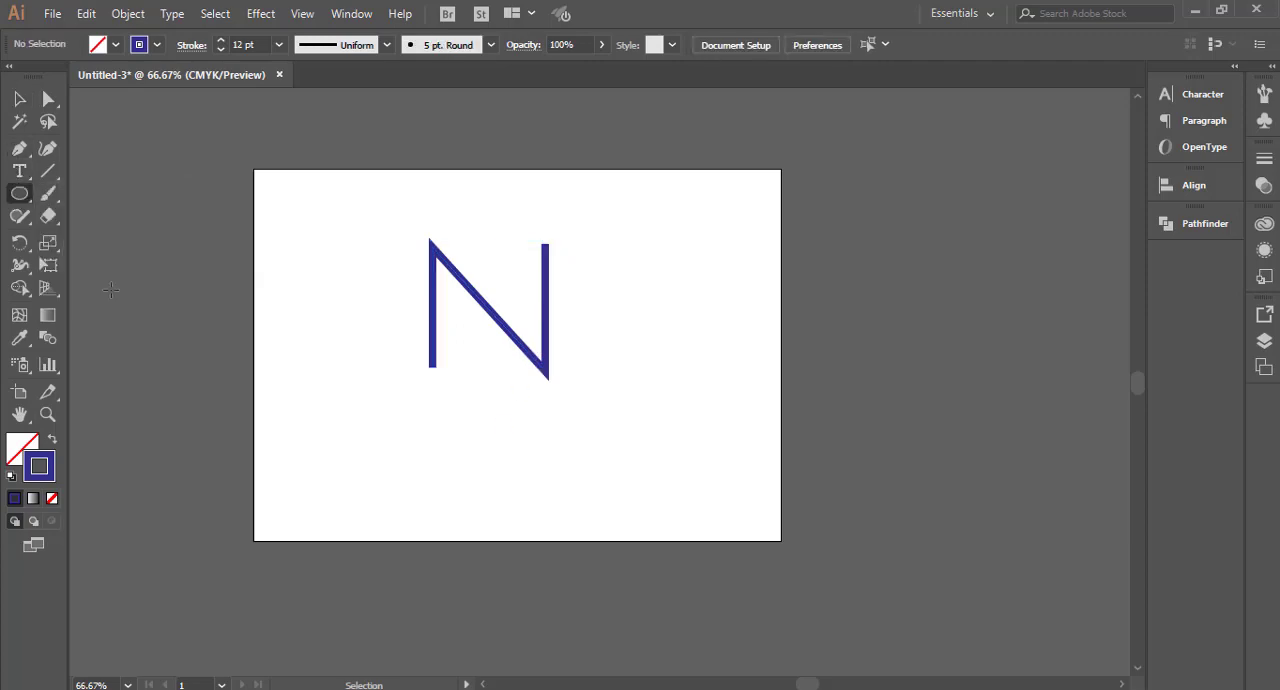
drag(292, 474, 778, 590)
key(v)
click(652, 593)
drag(249, 430, 775, 582)
click(690, 582)
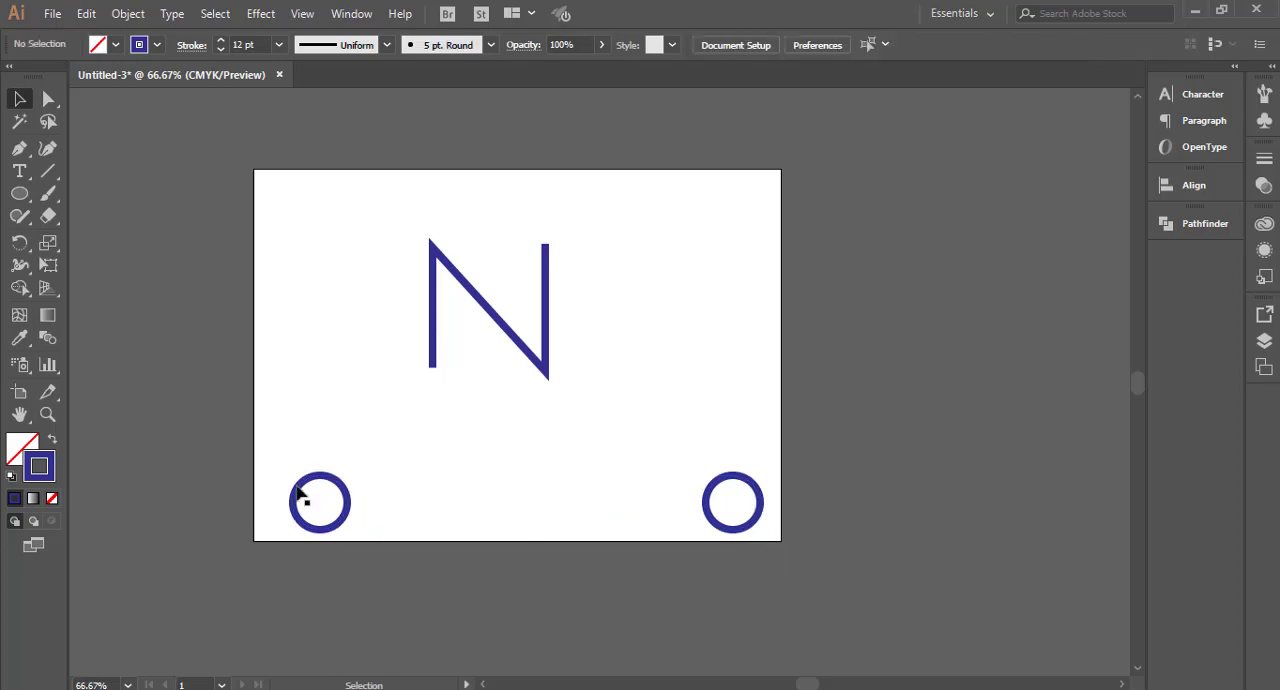
Step: Swap fill and stroke on both circles so each has a solid blue fill and no stroke
click(295, 490)
click(52, 440)
click(634, 478)
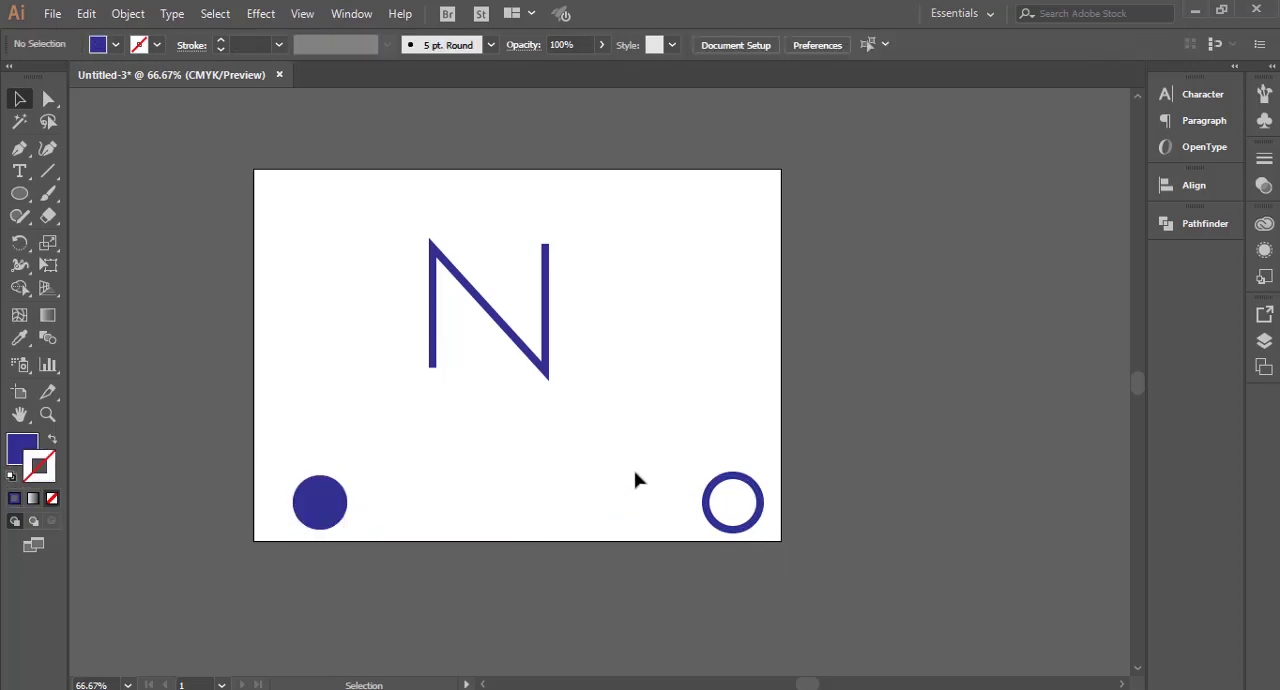
click(710, 533)
click(52, 440)
Step: Select both filled circles and blend the left circle into the right one with the Blend tool
drag(251, 470, 360, 540)
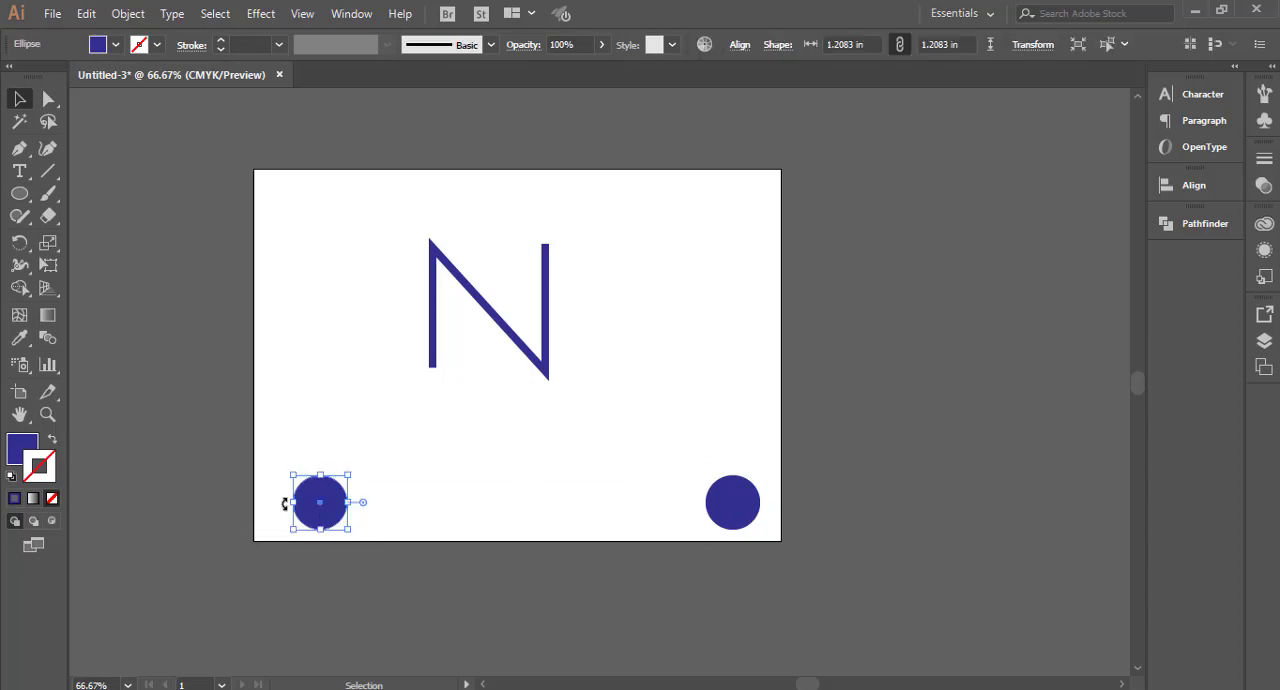
drag(255, 471, 757, 590)
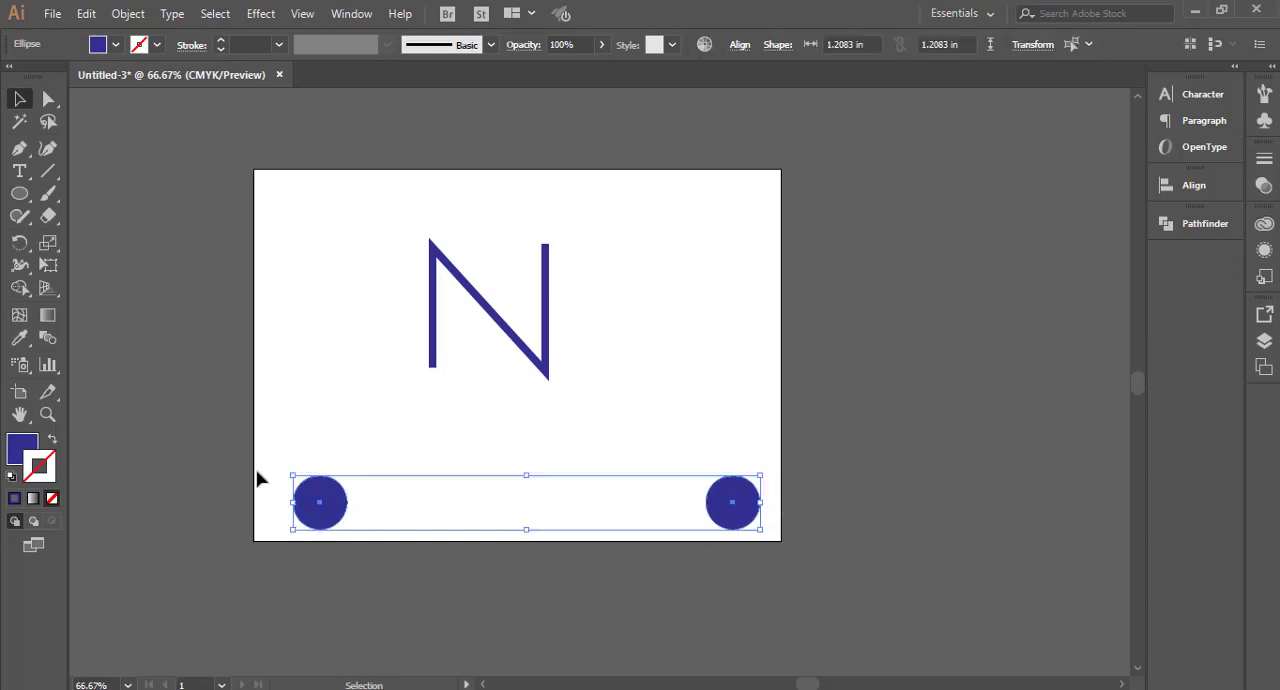
click(296, 534)
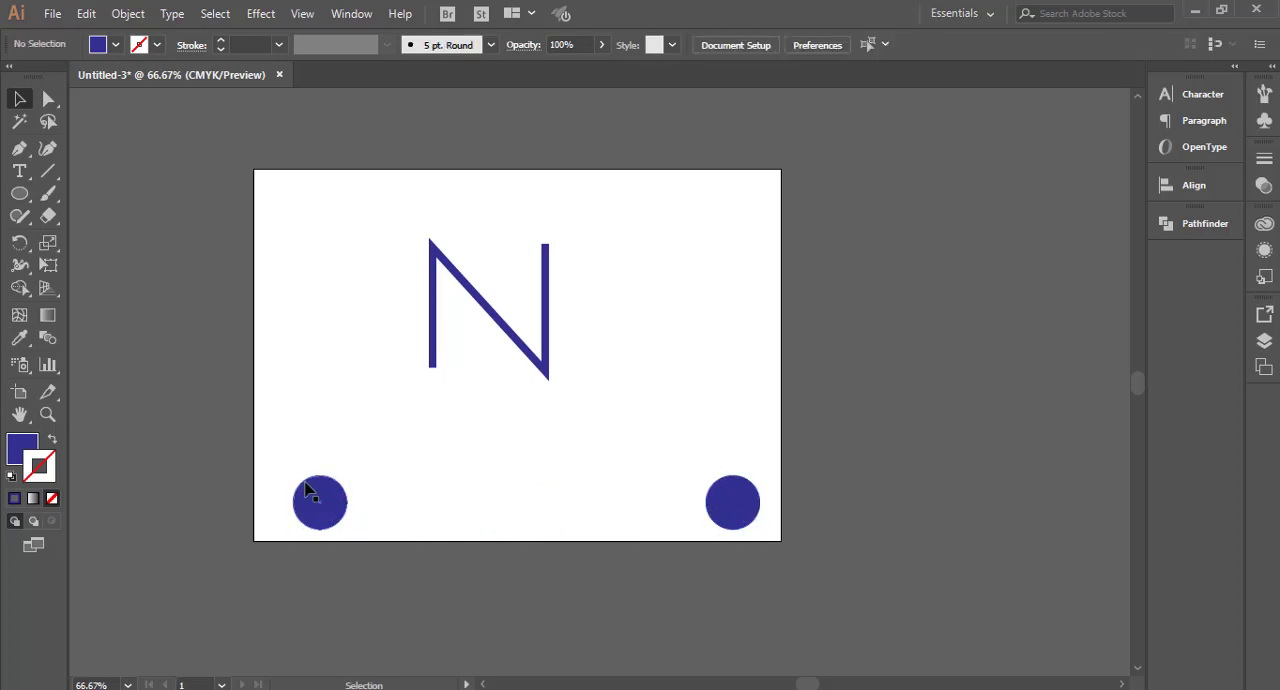
drag(288, 475, 768, 591)
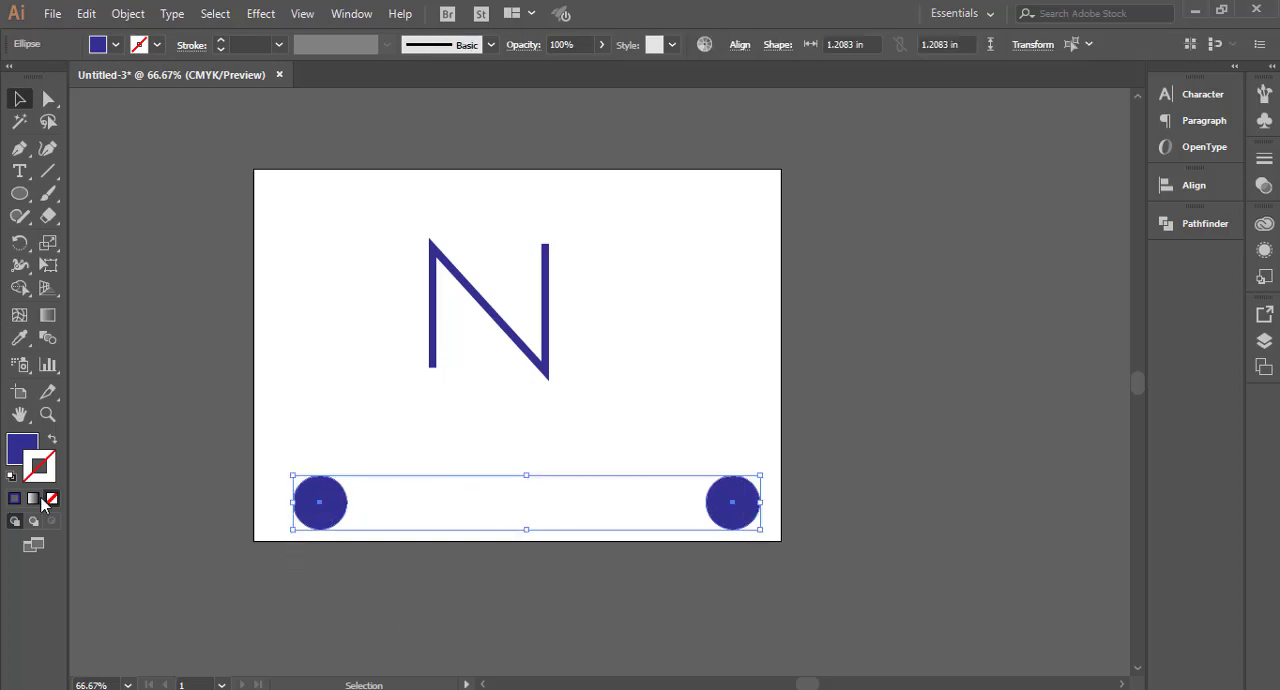
click(48, 339)
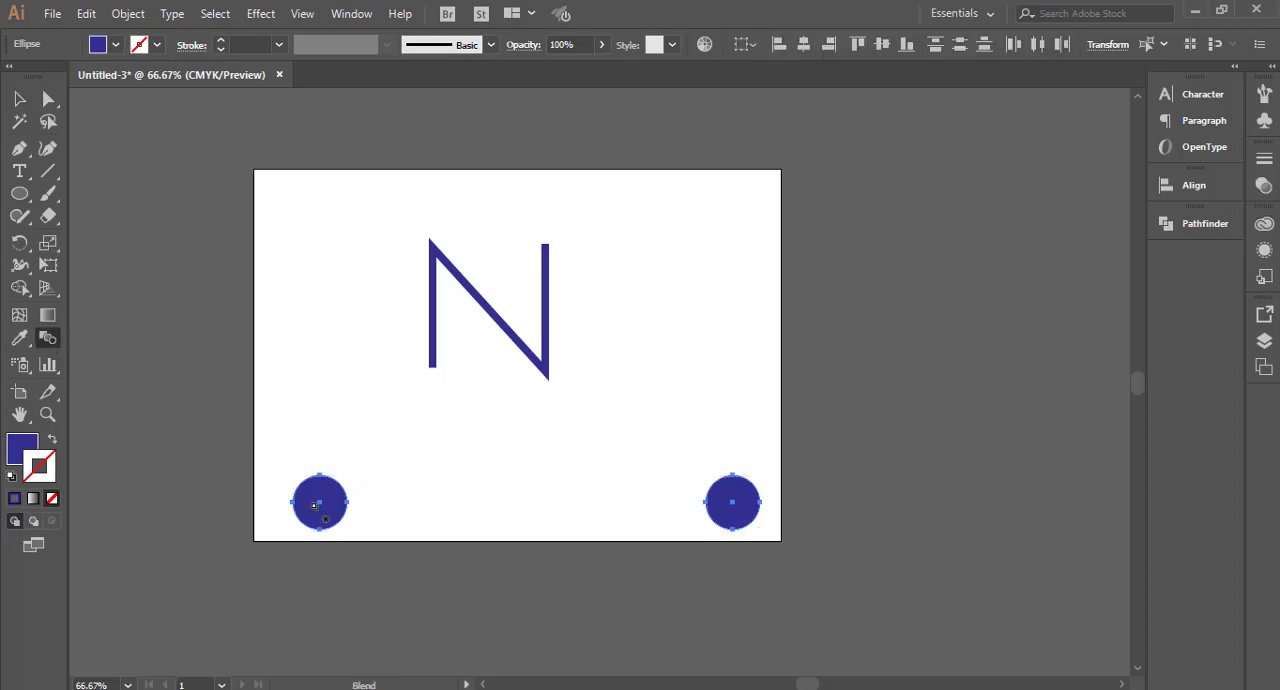
click(733, 505)
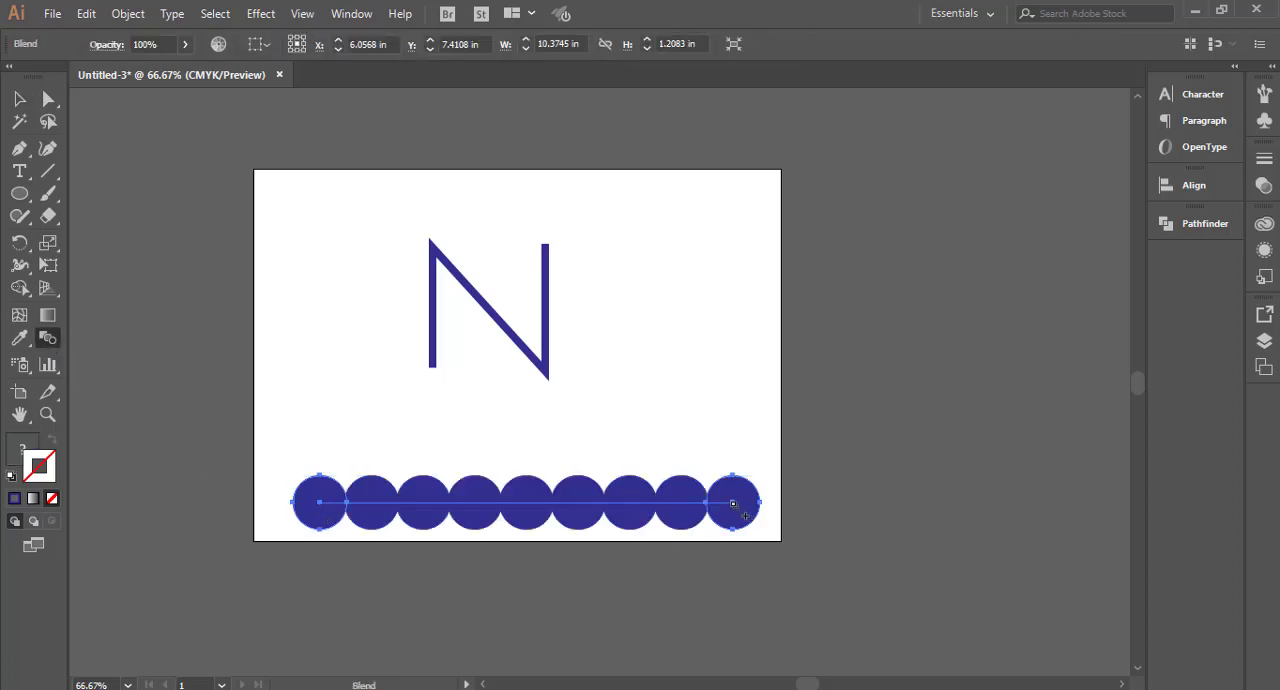
key(v)
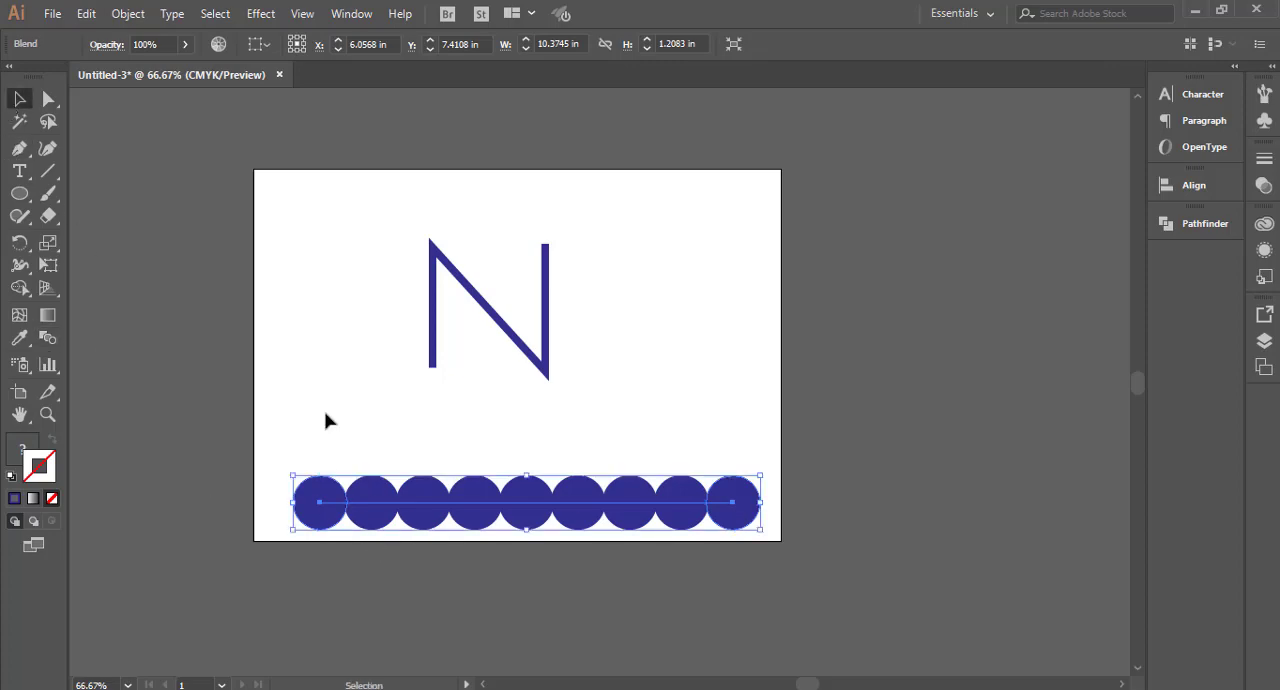
Step: Open the circle blend's options, turn on the preview and set the spacing to Specified Steps
click(128, 14)
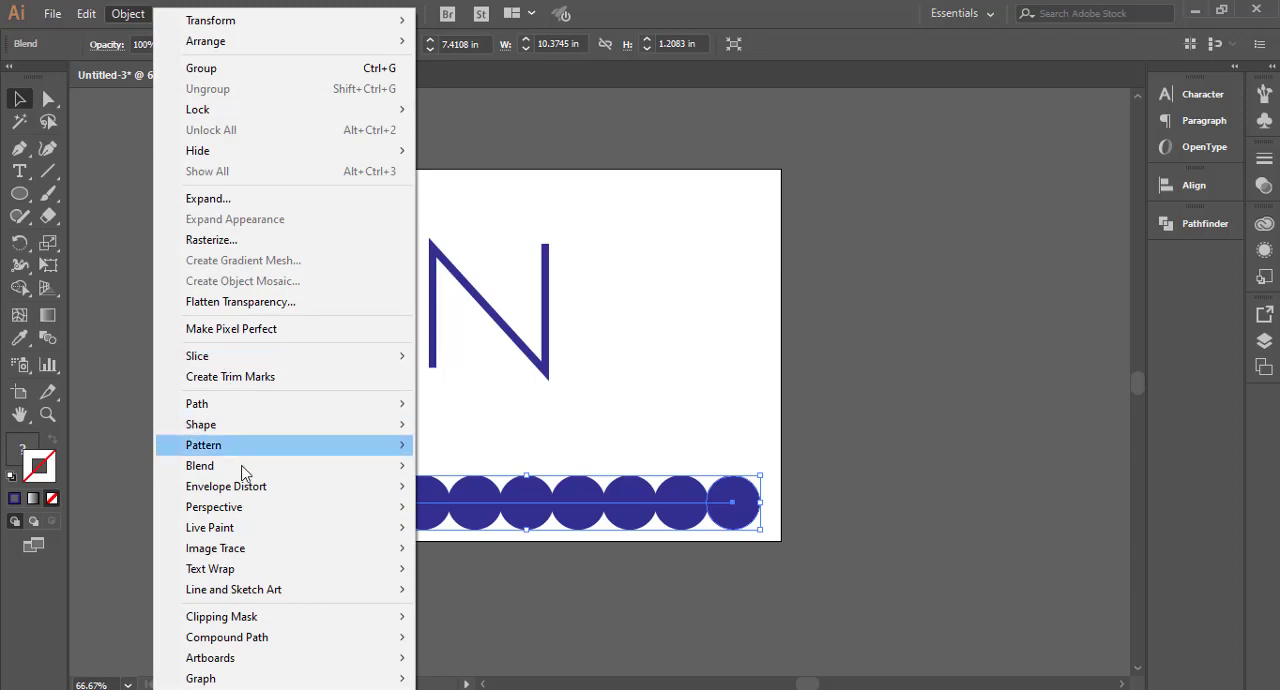
mouse_move(242, 470)
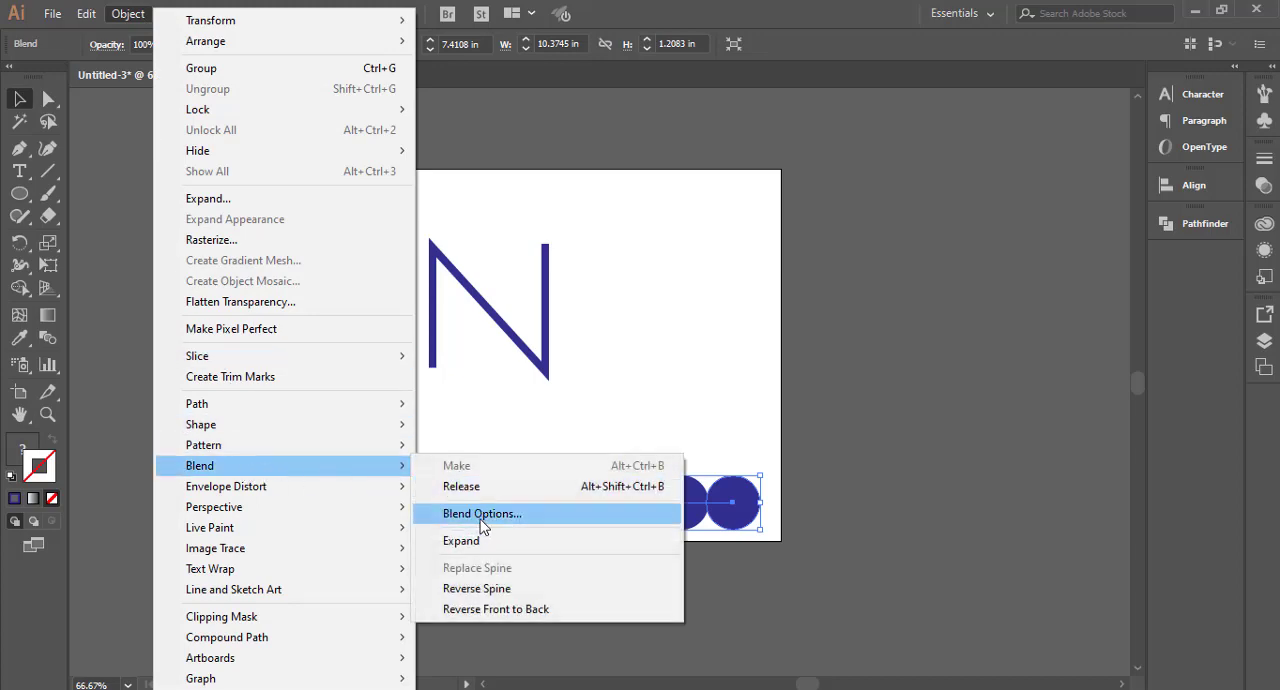
click(482, 514)
click(793, 380)
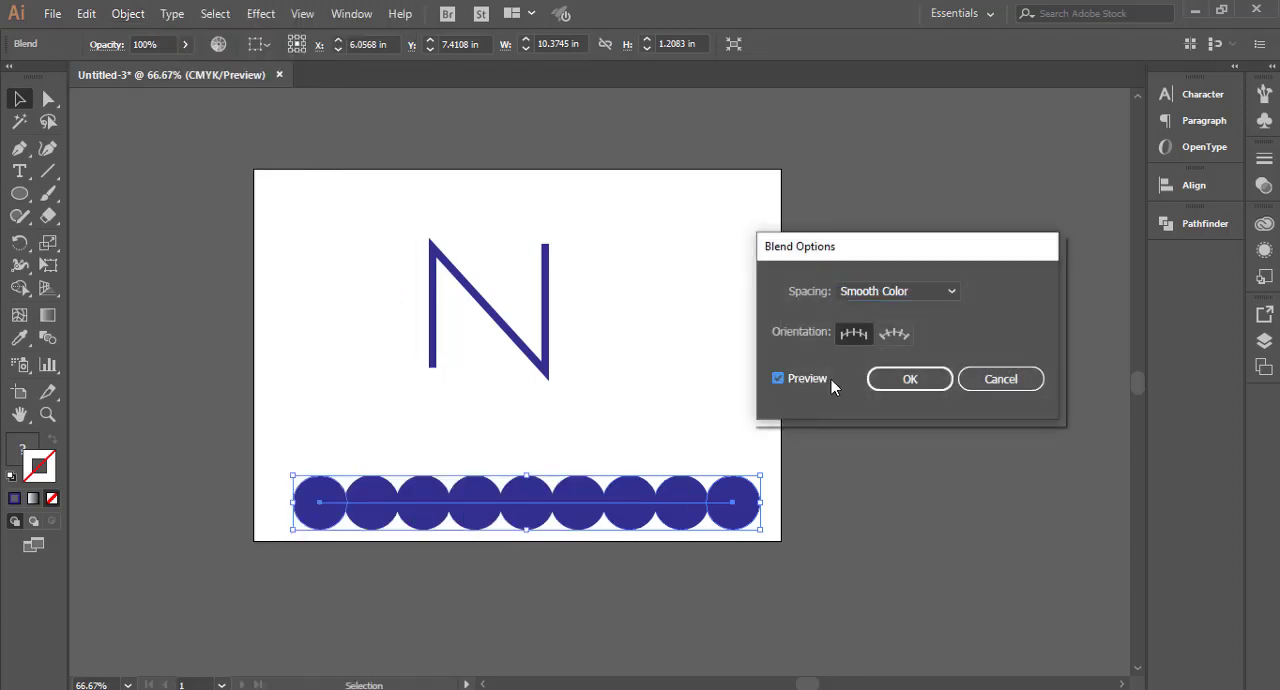
click(934, 293)
click(919, 333)
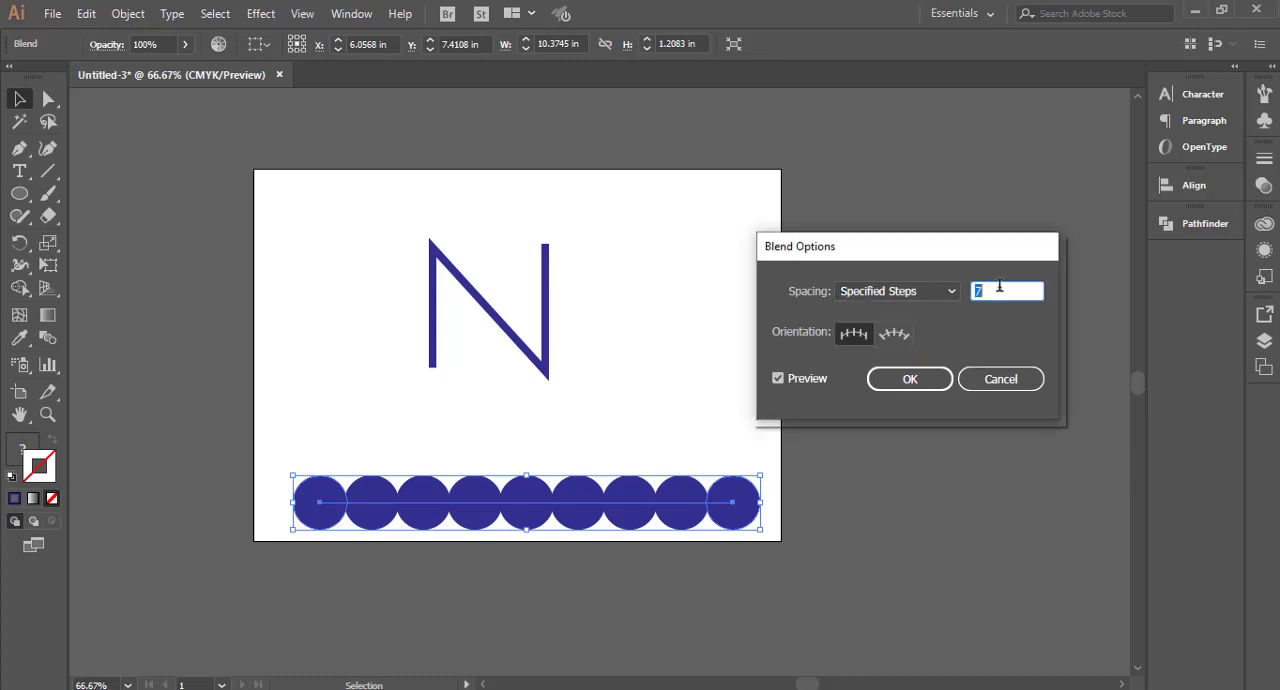
Step: Increase the circle blend's specified steps to 50 and apply the blend options
key(Up)
key(Up)
key(Up)
key(Up)
key(Up)
key(Up)
key(Up)
key(Up)
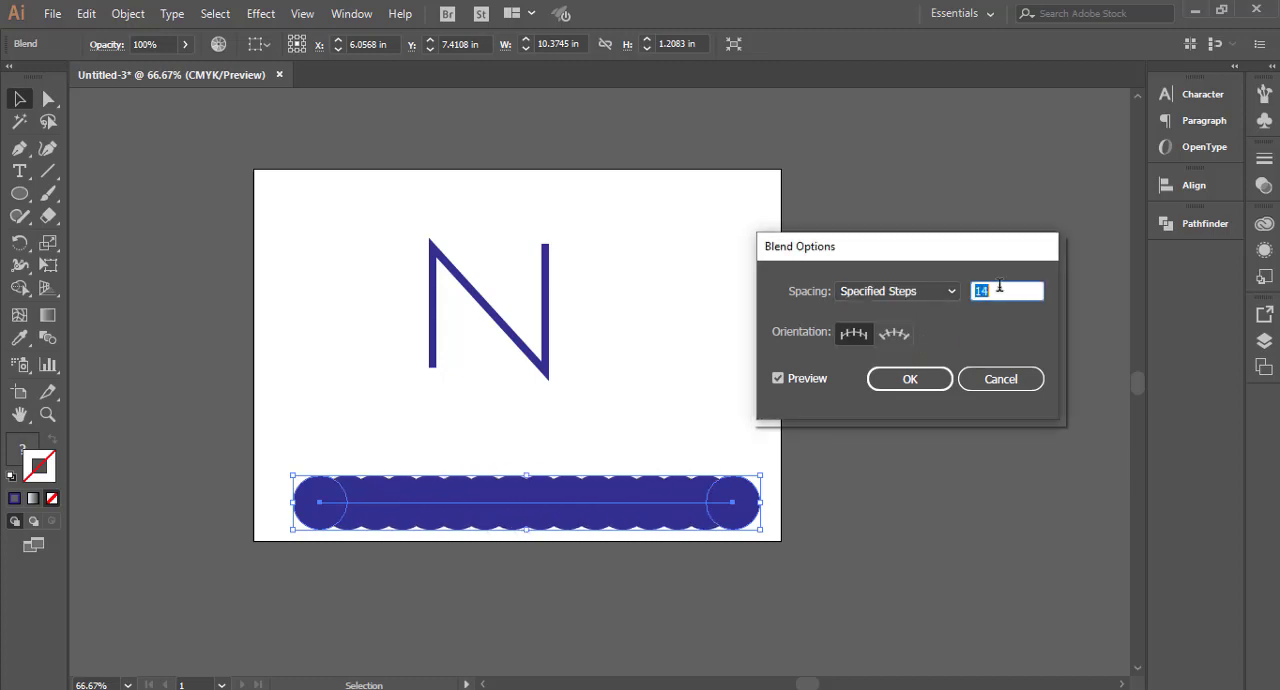
key(Up)
key(Up)
key(Up)
key(Up)
key(Up)
key(Up)
key(Up)
key(Up)
key(Up)
key(Up)
key(Up)
key(Up)
key(Up)
key(Up)
key(Up)
key(Up)
key(Up)
key(Up)
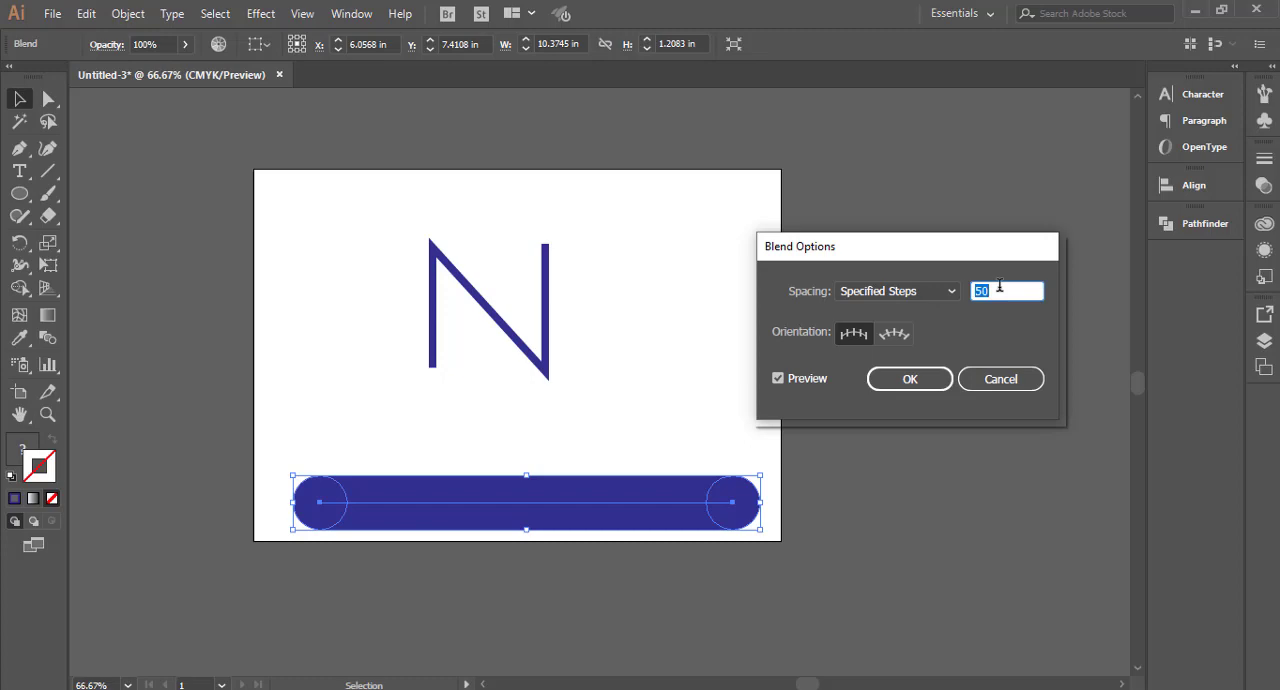
click(929, 393)
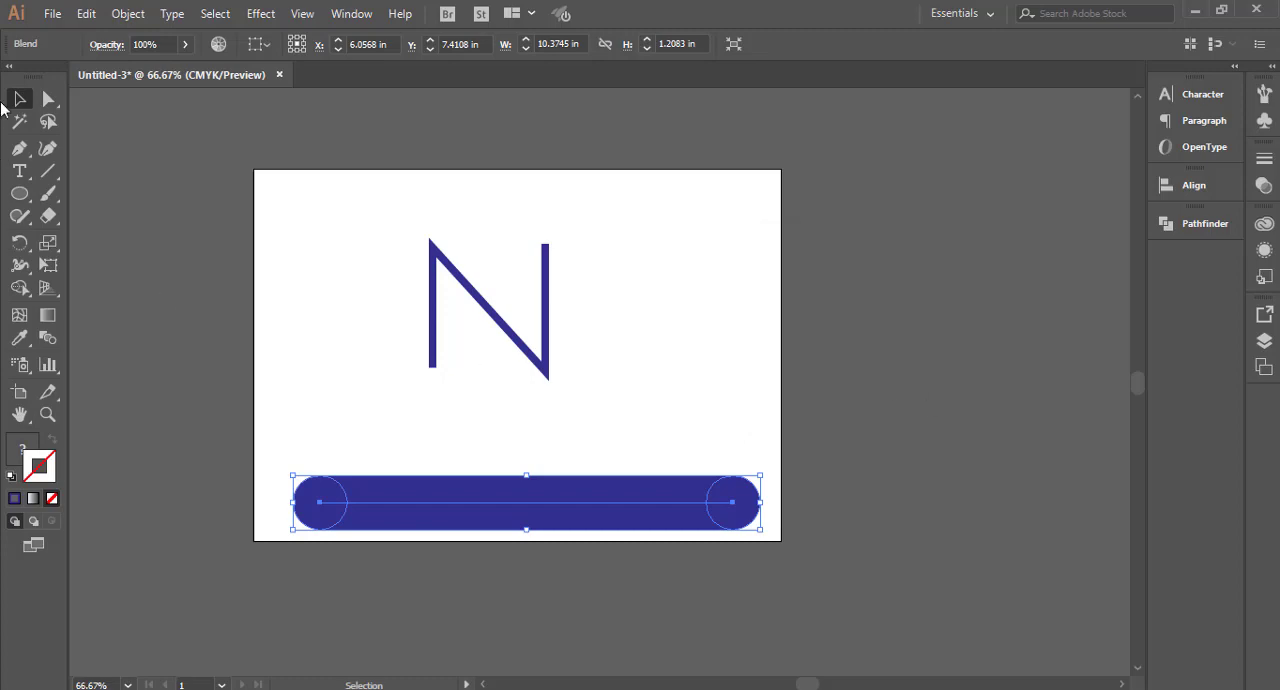
Step: Deselect the blend and recolor only its left end circle with a red fill
click(234, 443)
click(309, 486)
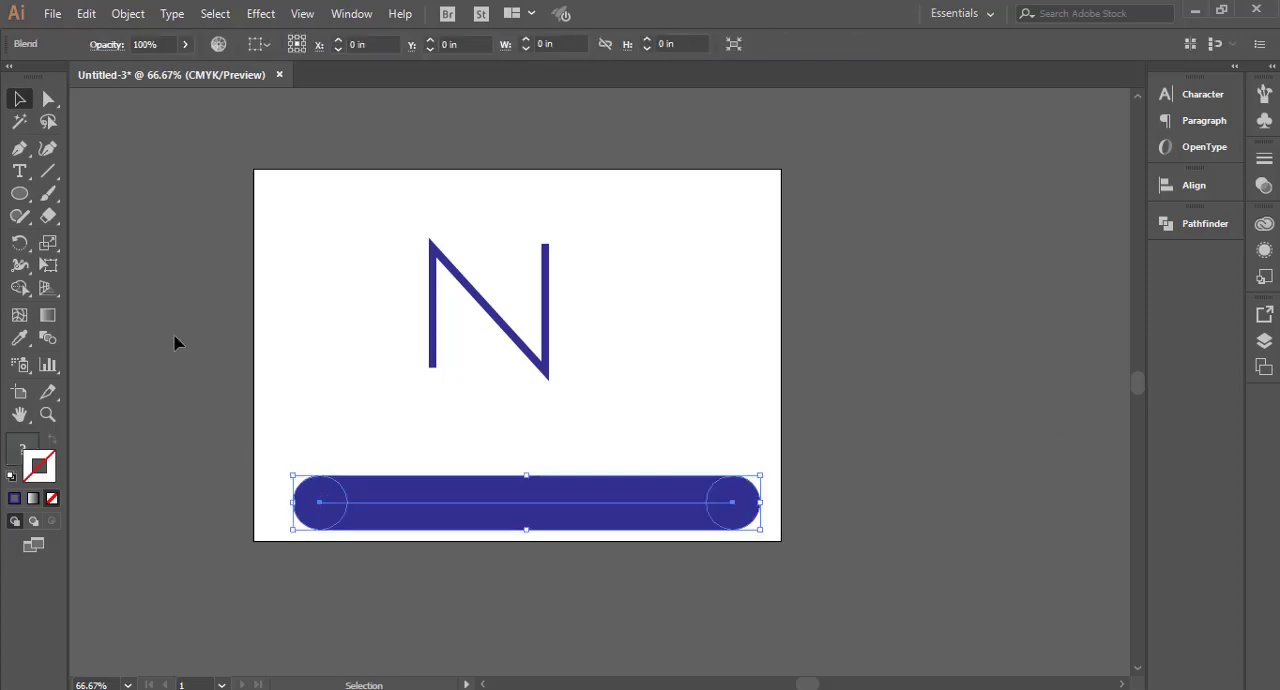
key(ctrl+shift+a)
click(48, 98)
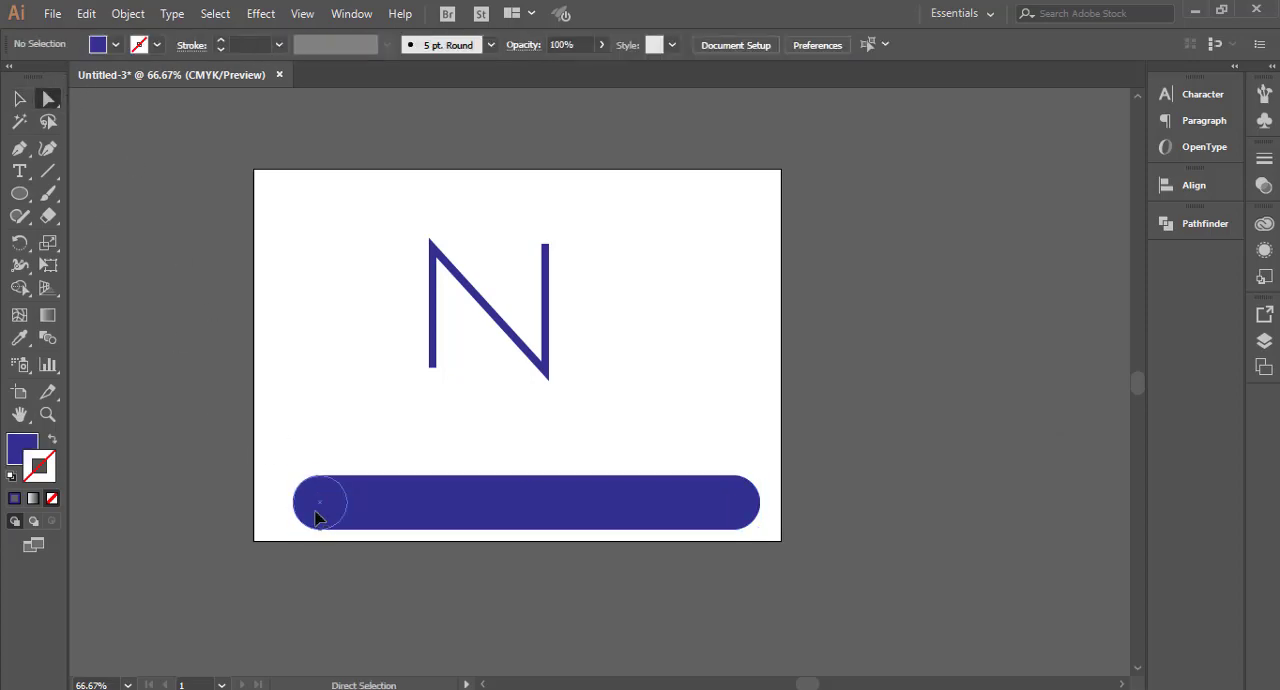
click(318, 512)
click(113, 44)
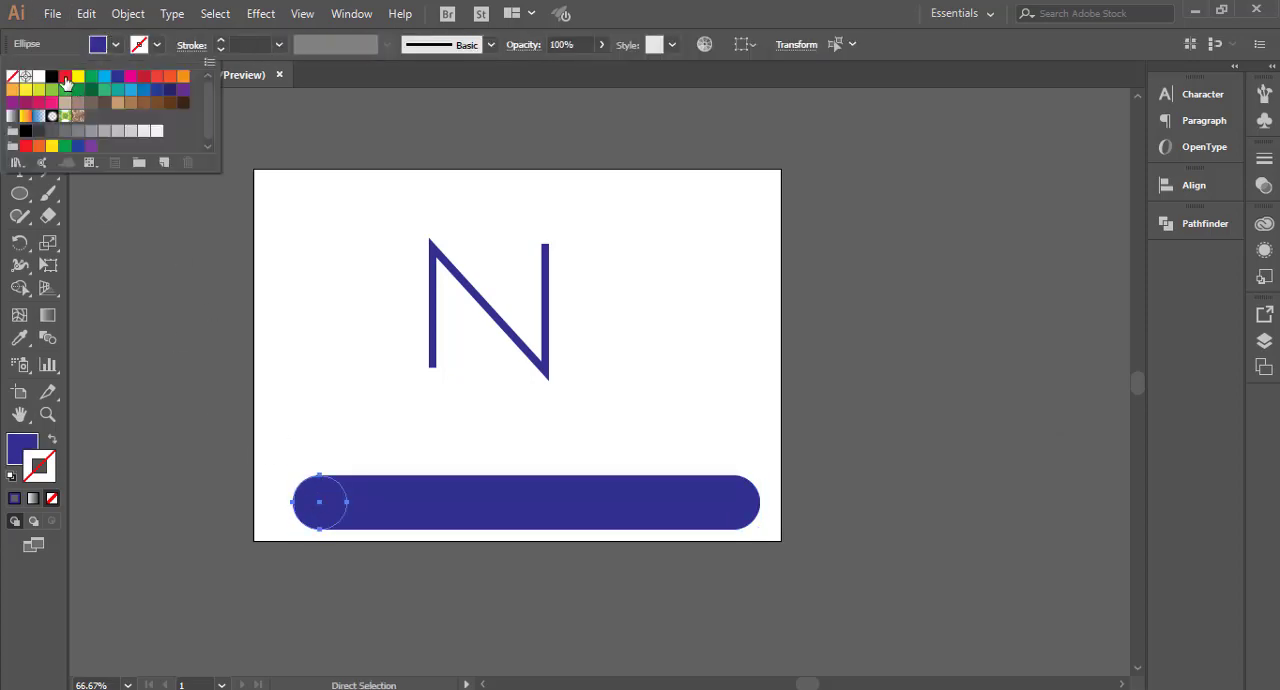
click(65, 78)
Step: Recolor the blend's right end circle with a yellow fill and deselect it
click(734, 506)
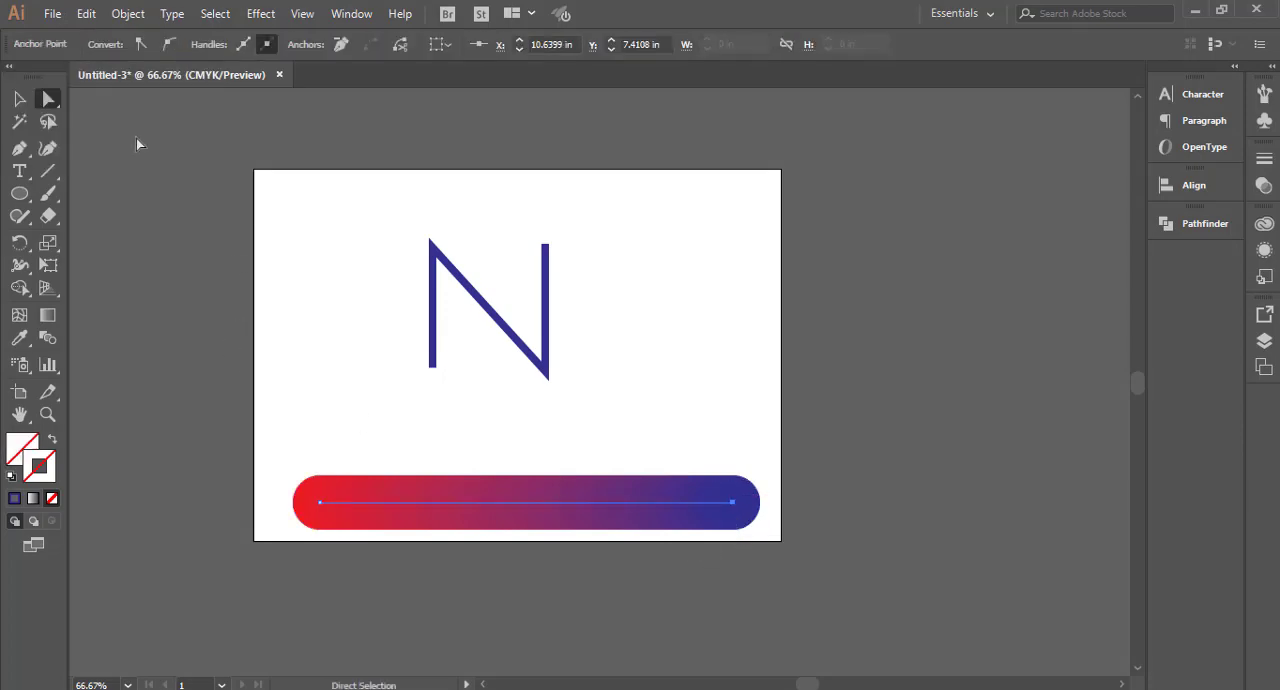
click(748, 518)
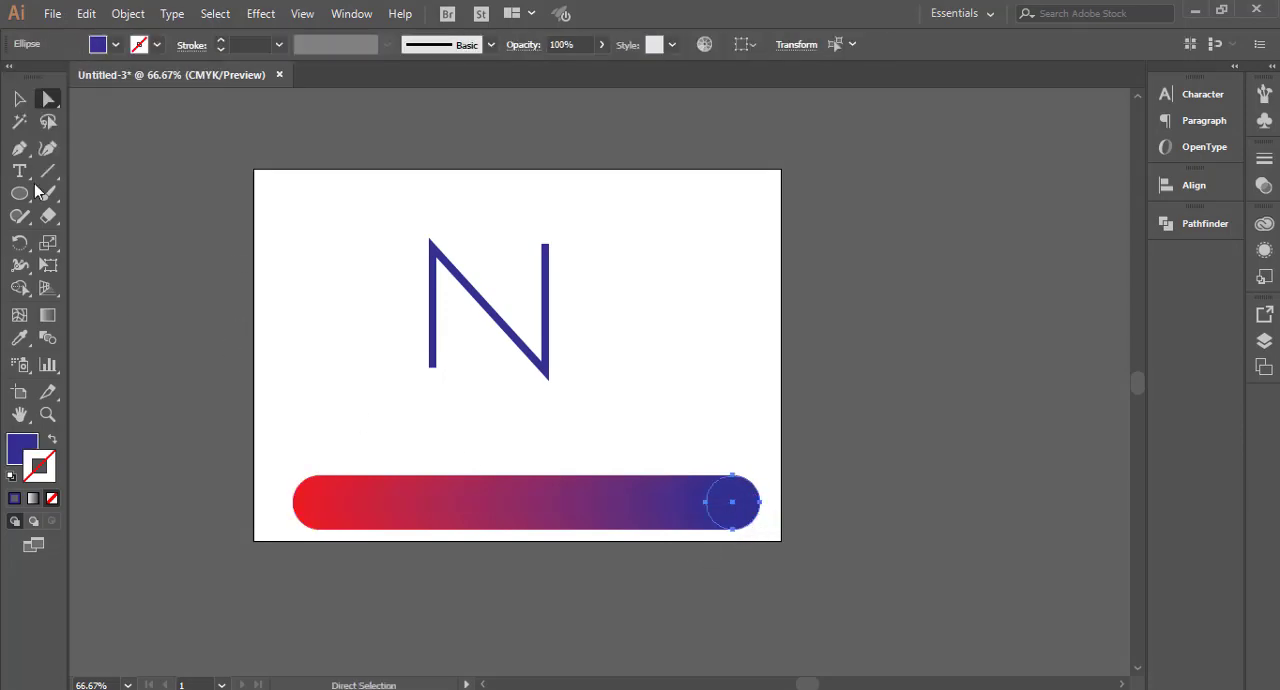
click(115, 45)
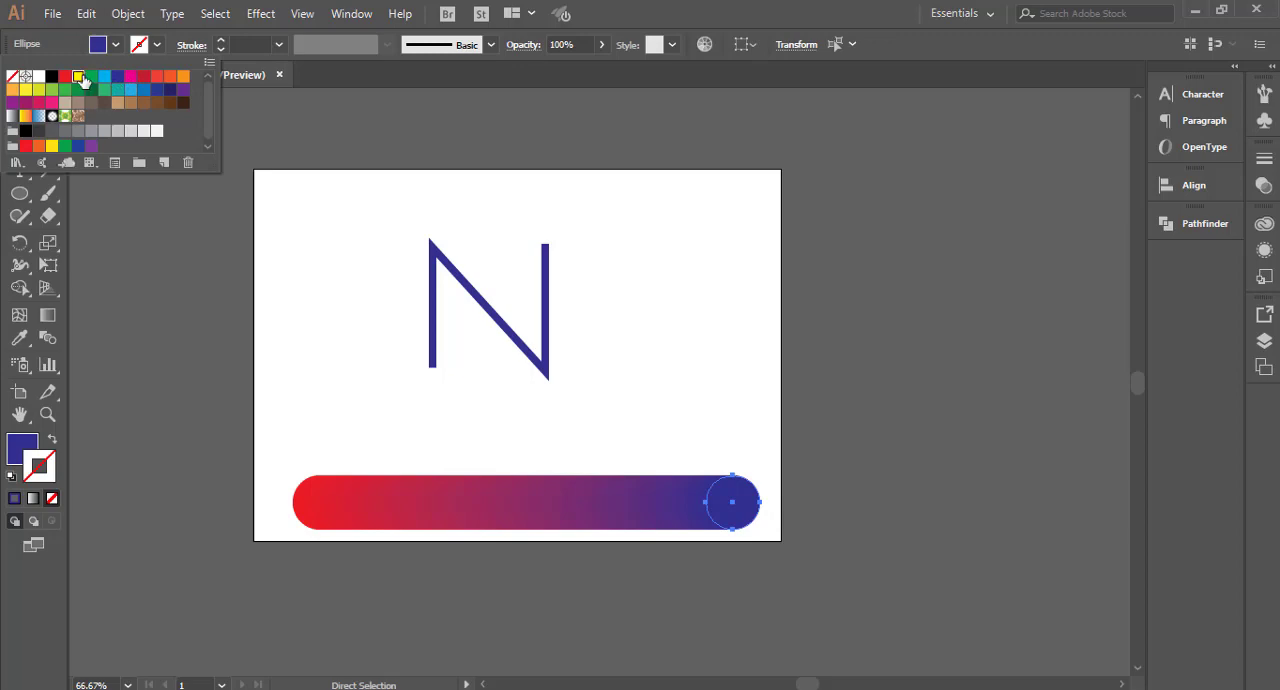
click(78, 76)
click(223, 315)
click(17, 98)
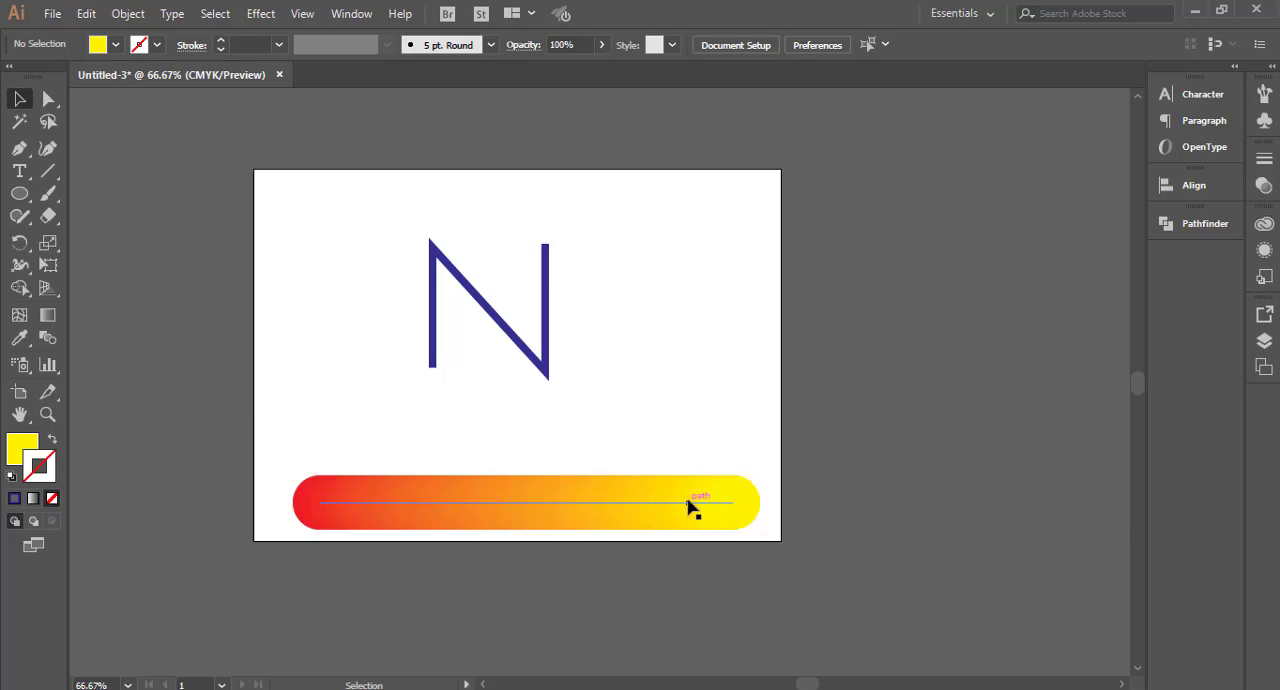
Step: Select the red-to-yellow blend together with the N-shaped path and replace the blend's spine with that path
drag(262, 451, 766, 587)
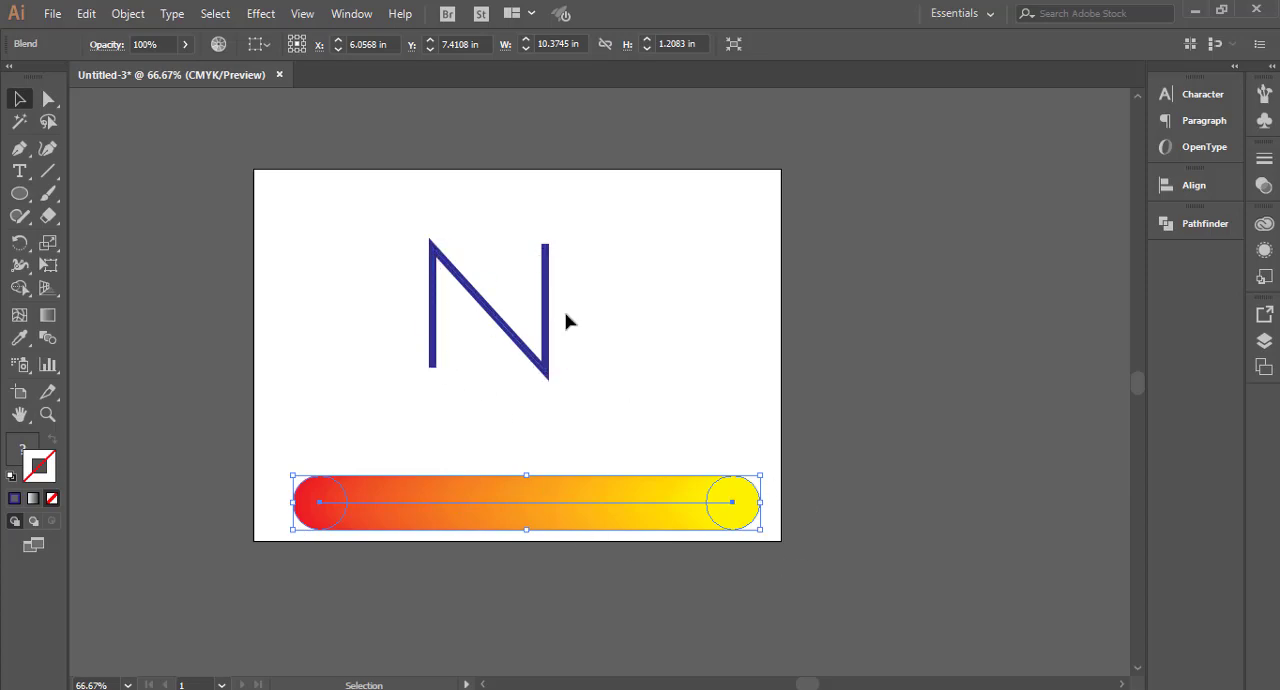
click(486, 370)
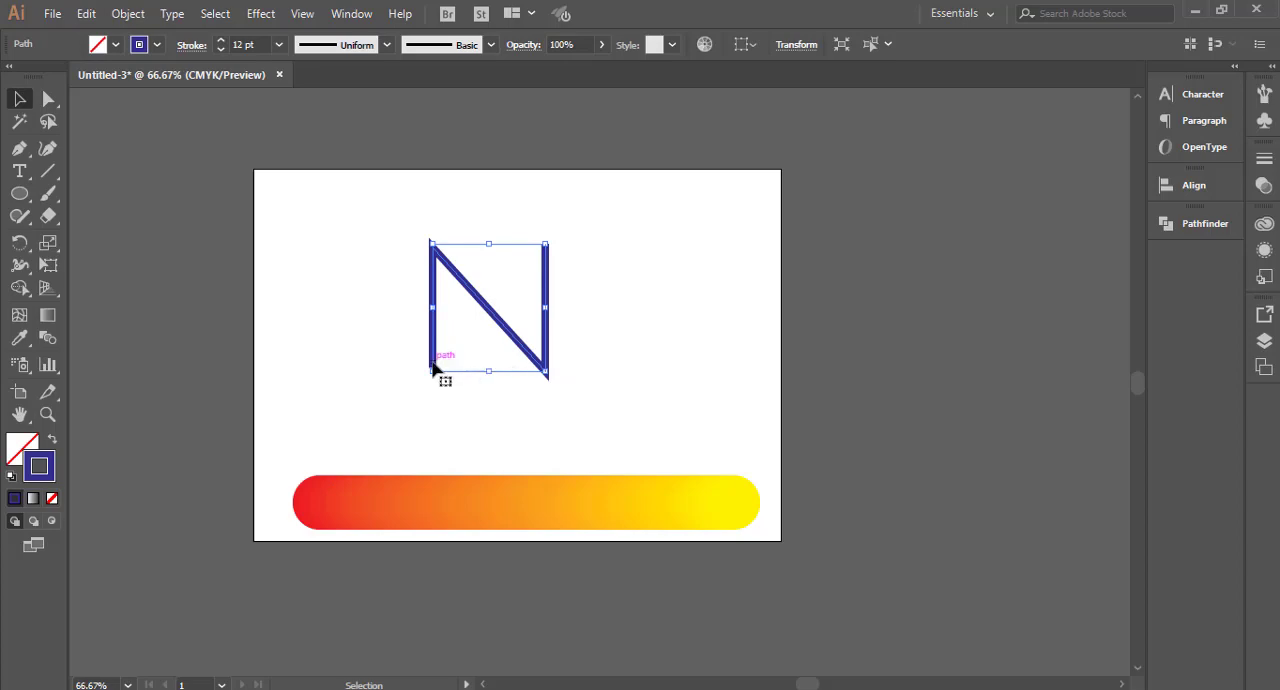
scroll(437, 362, up, 8)
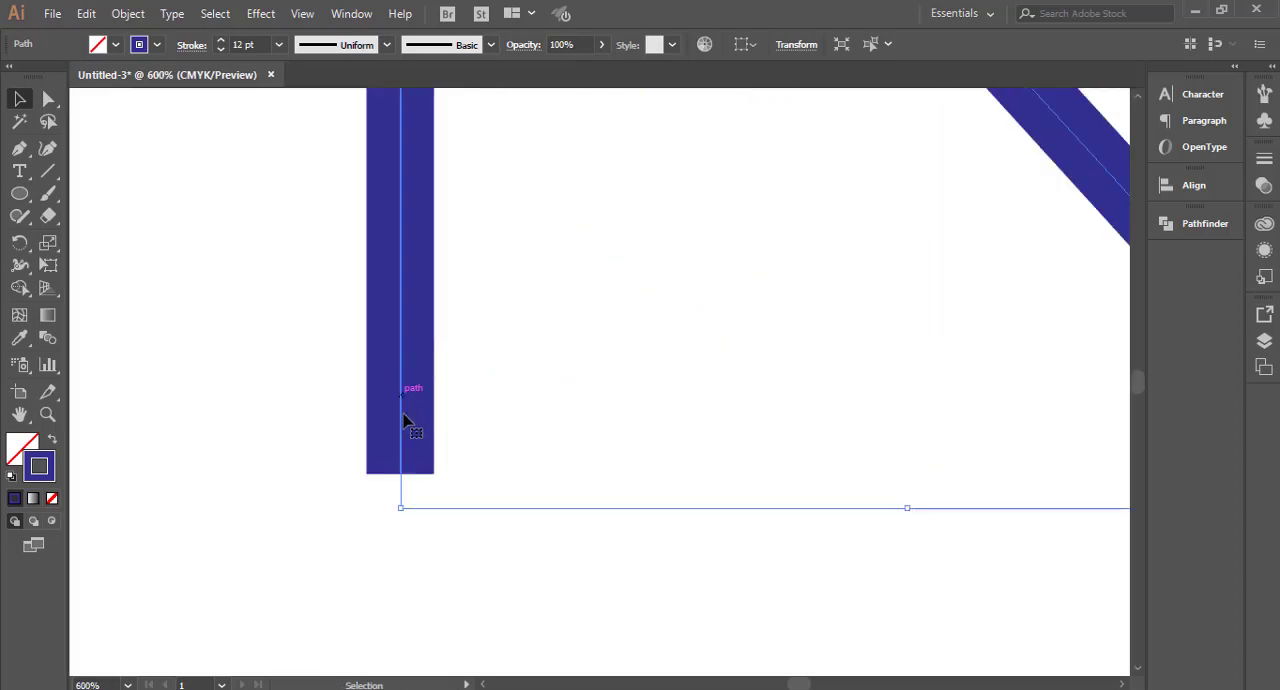
scroll(396, 445, down, 8)
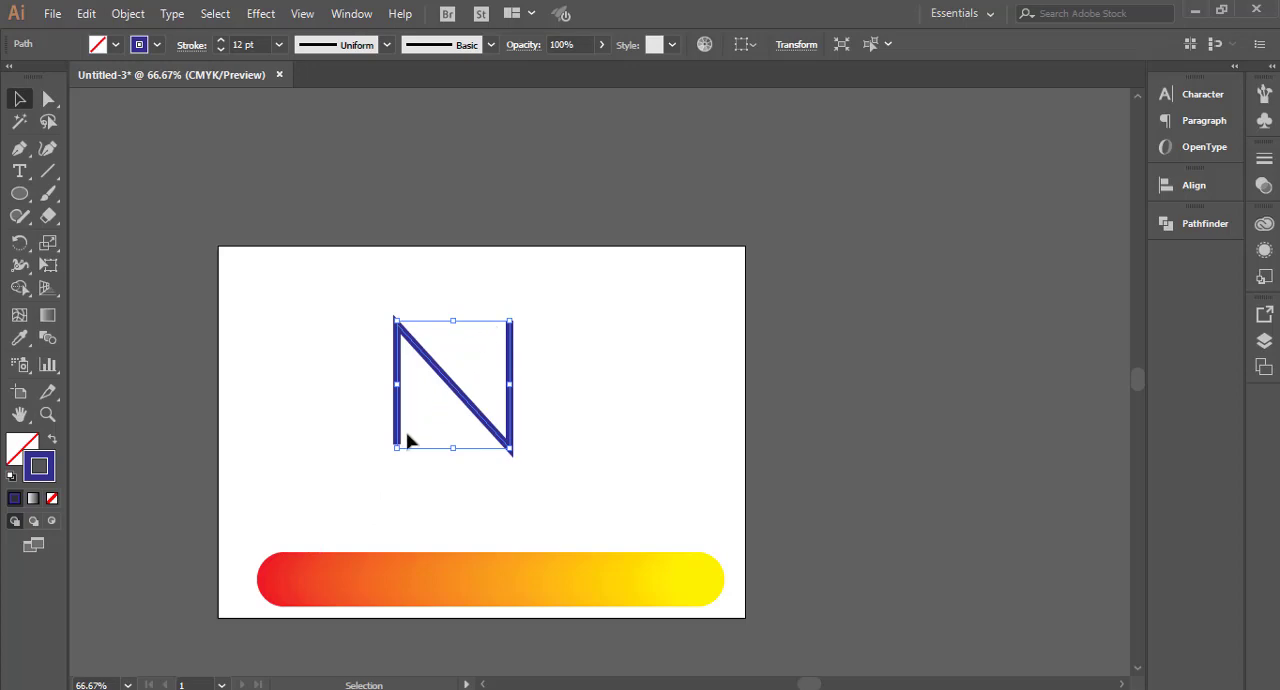
scroll(662, 486, down, 1)
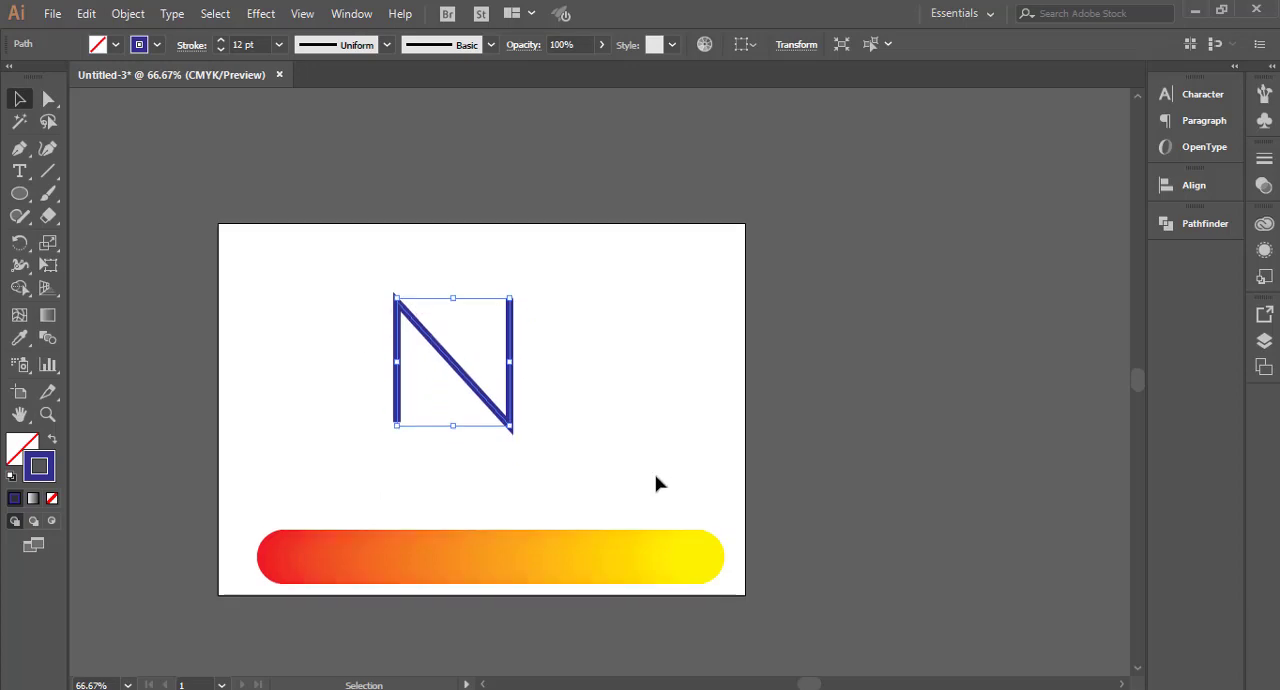
scroll(600, 478, down, 1)
drag(222, 227, 765, 583)
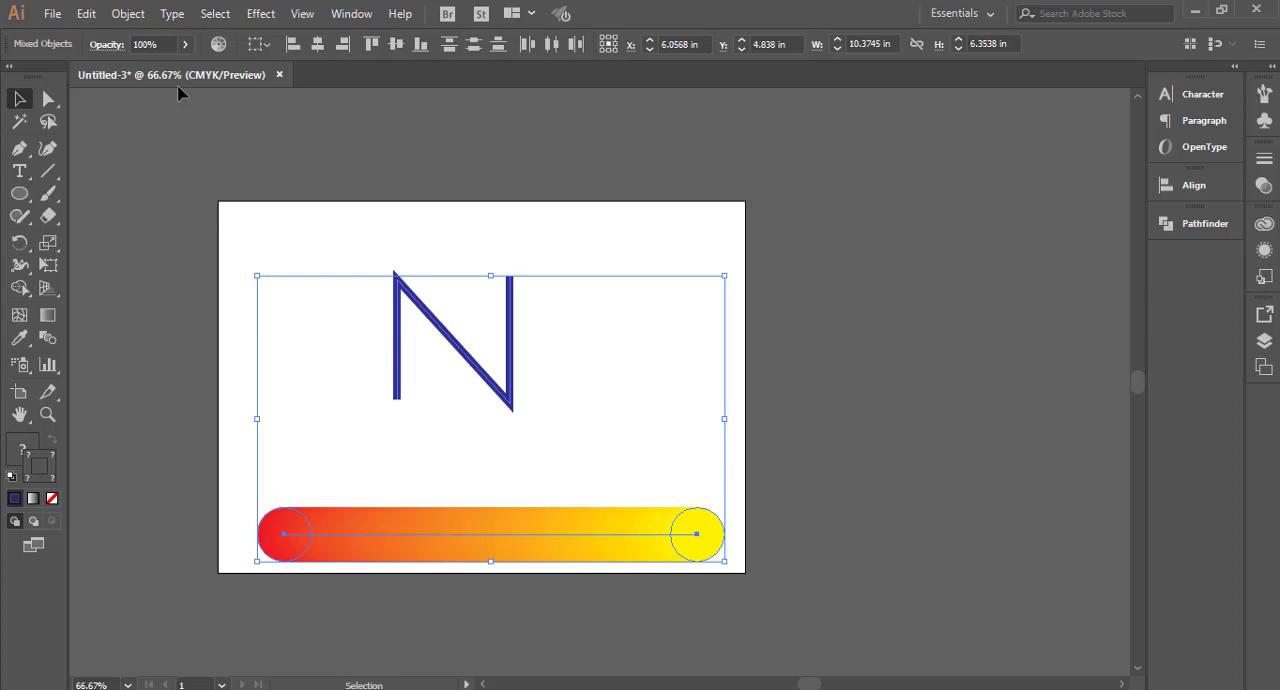
click(129, 16)
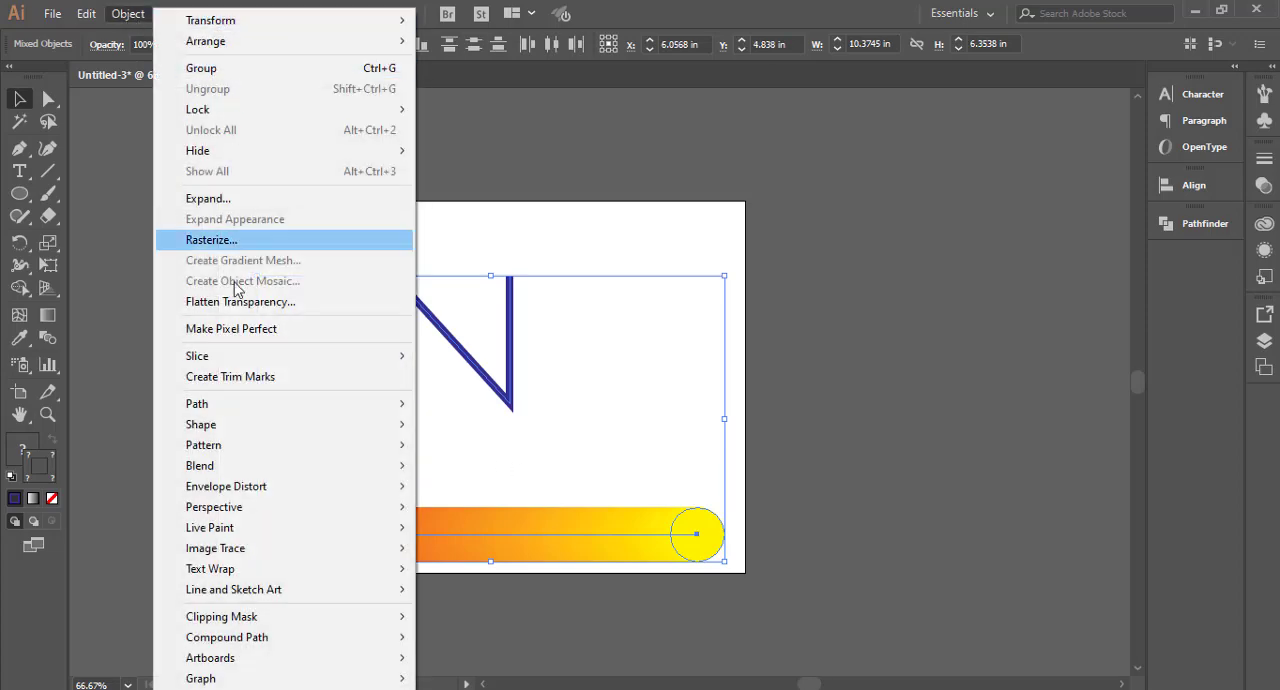
mouse_move(247, 470)
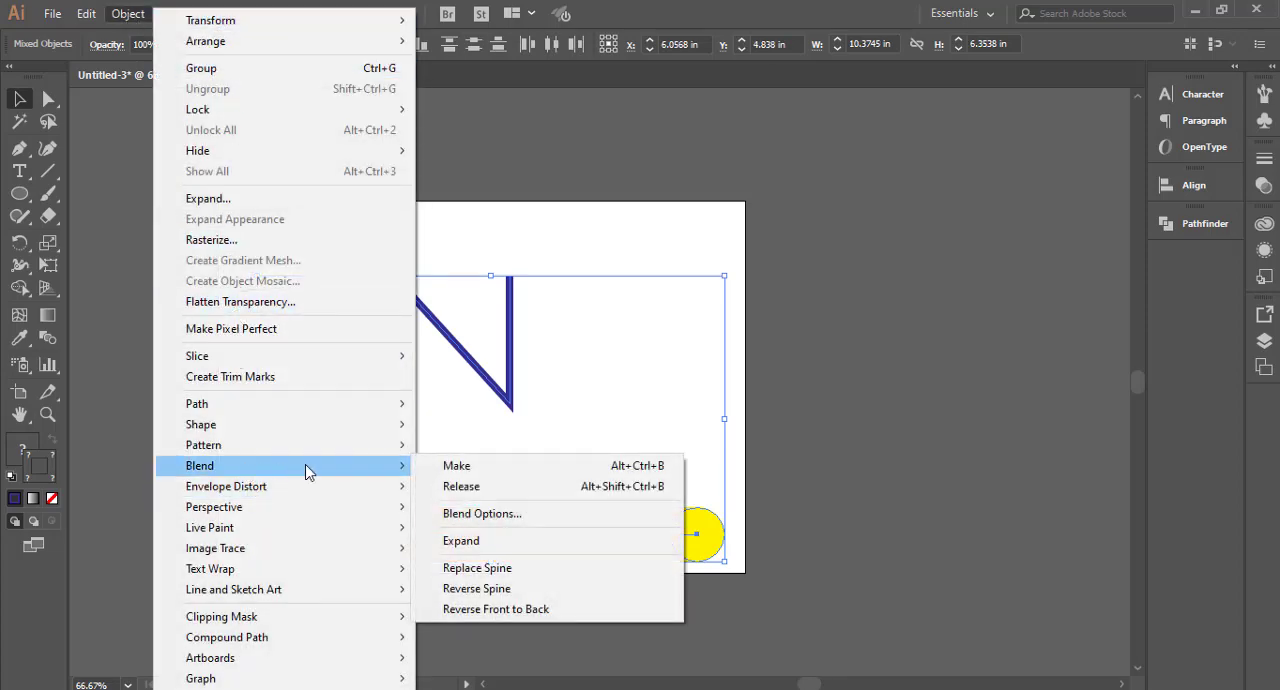
click(486, 576)
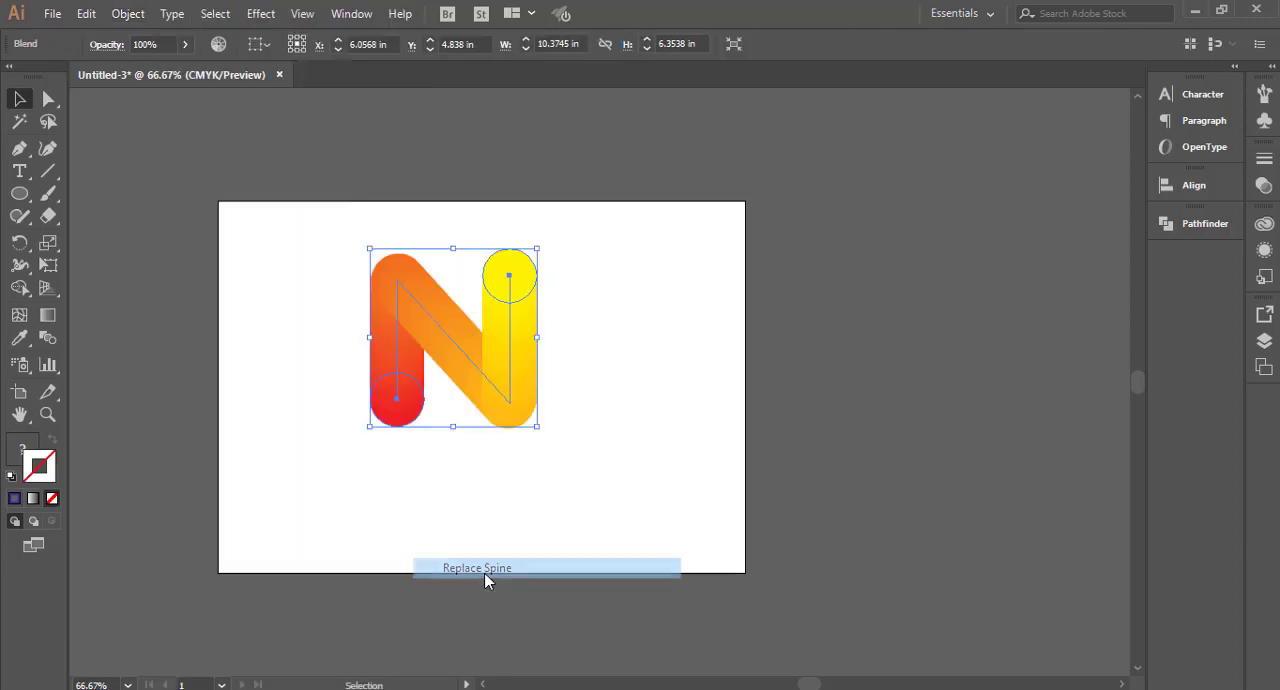
click(550, 464)
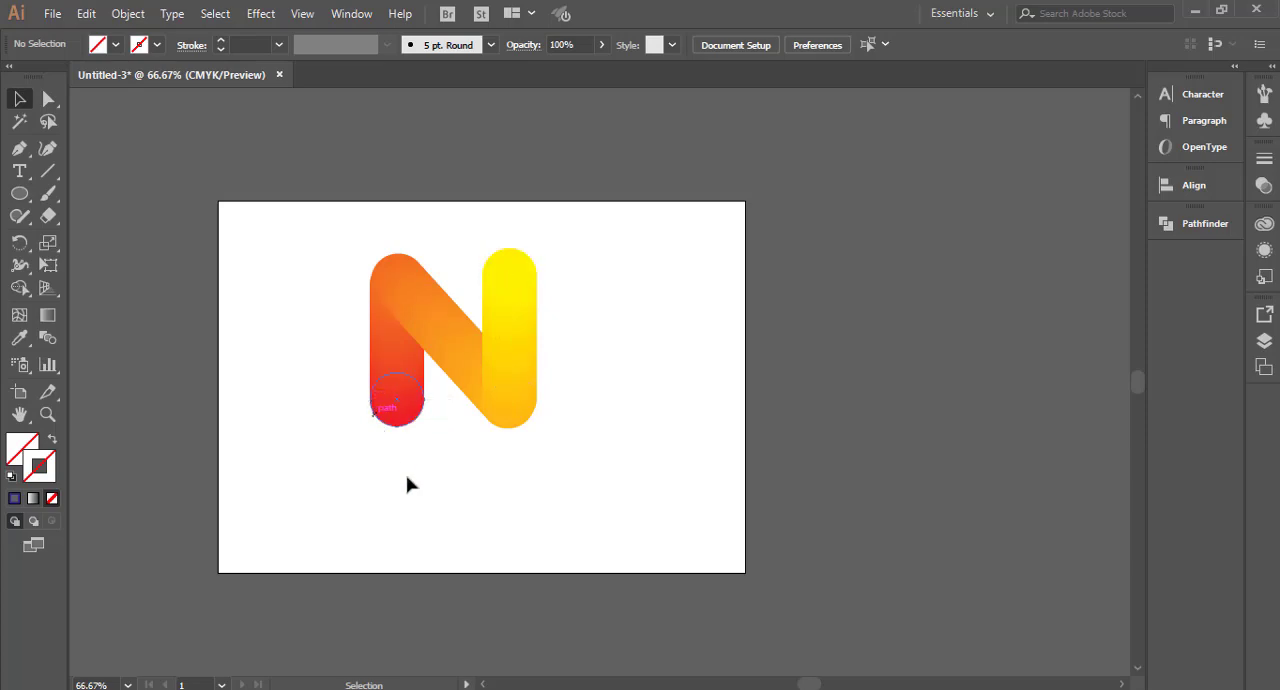
Step: Directly select the red end circle at the foot of the N and fill it with green
click(402, 420)
click(243, 383)
click(48, 121)
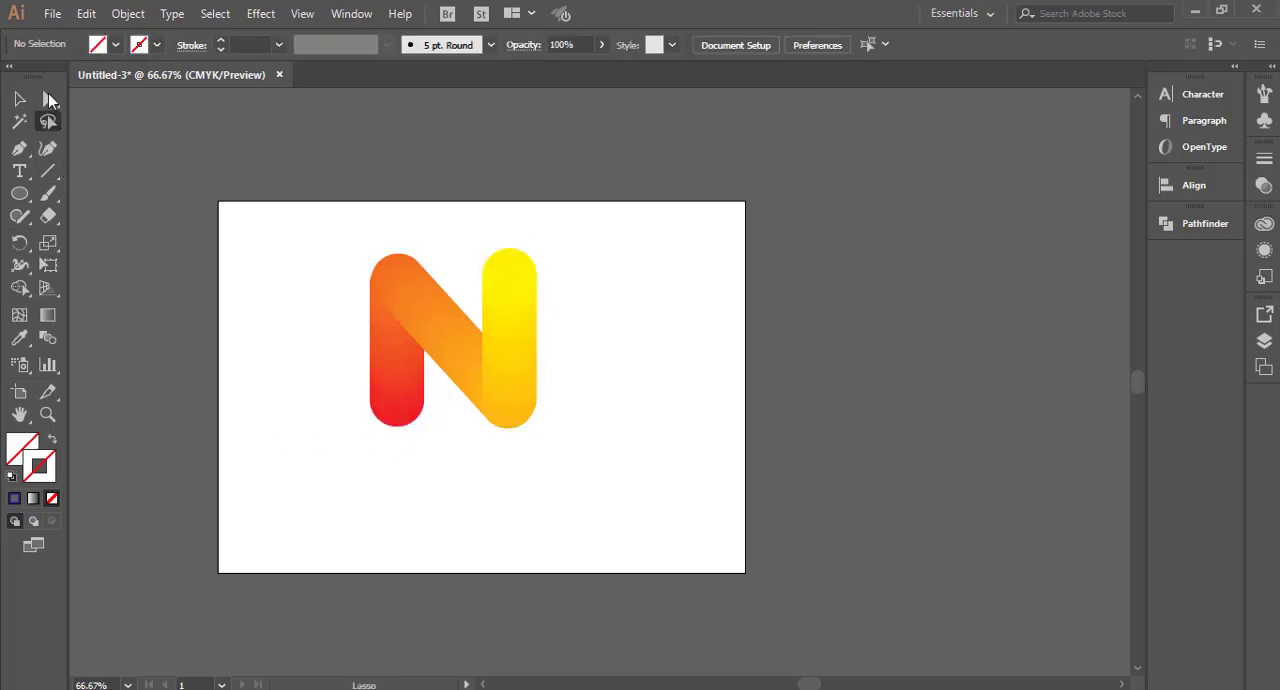
click(49, 99)
click(403, 417)
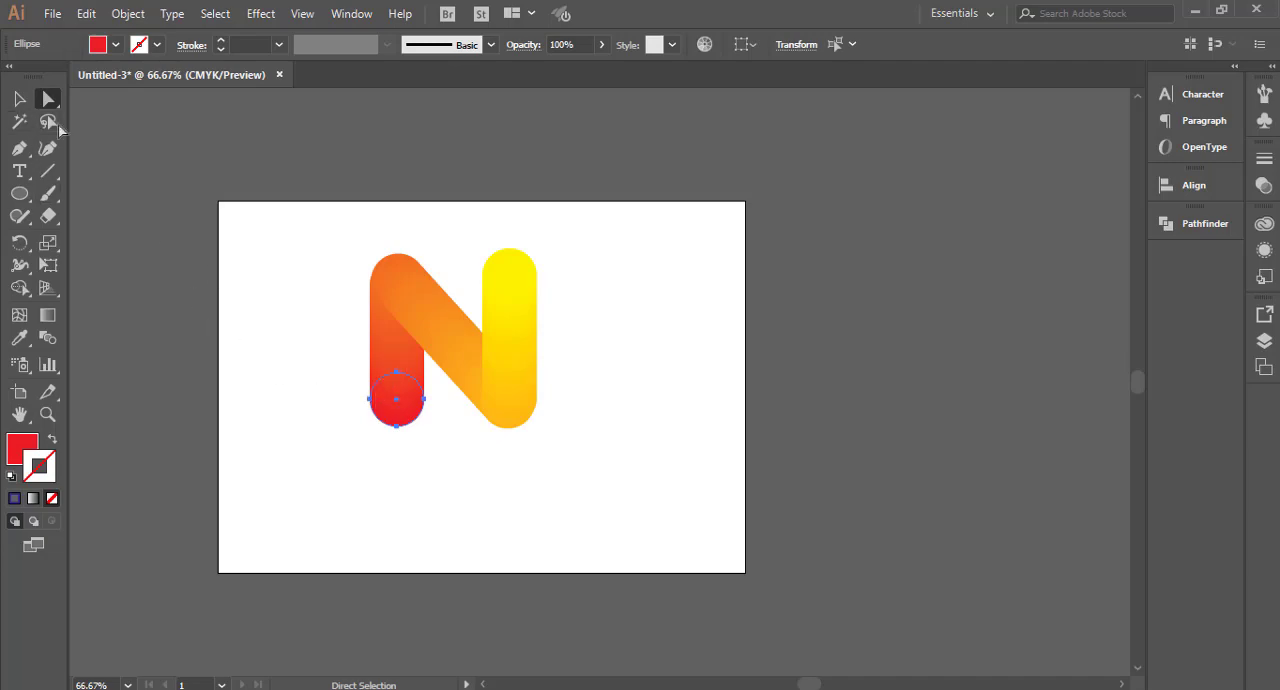
click(116, 44)
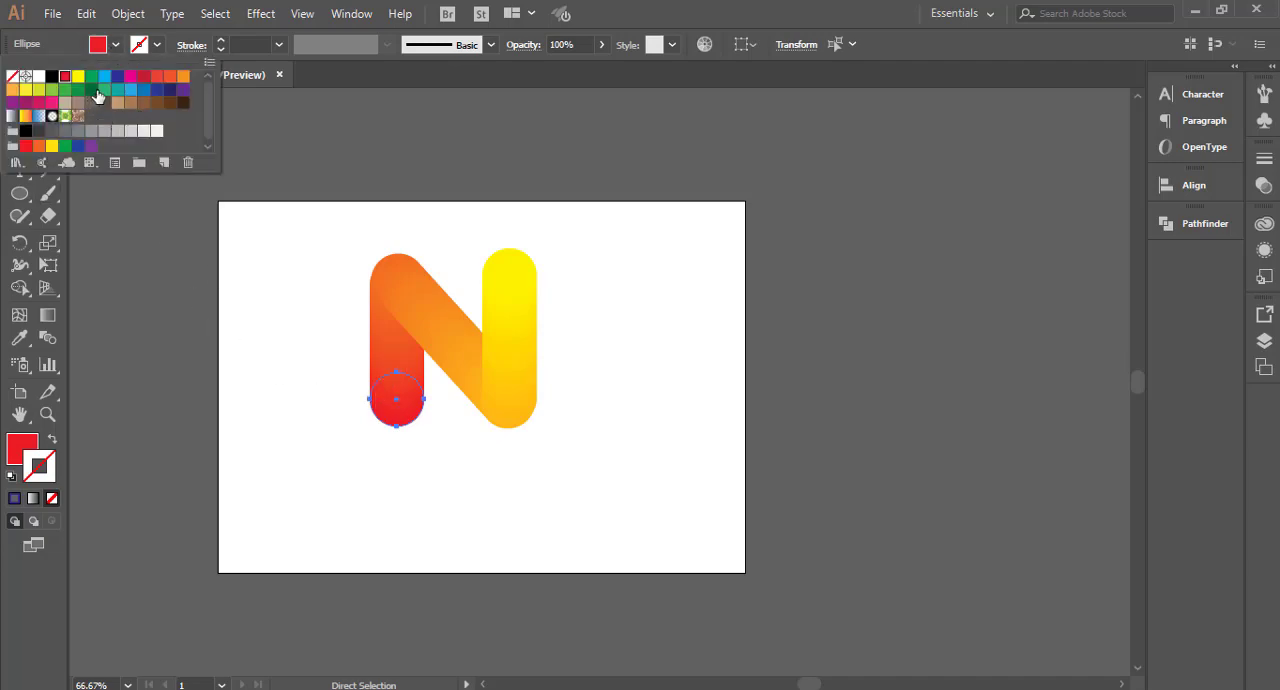
click(97, 90)
Step: Fill the yellow end circle at the top of the N's right stem with red and deselect it
click(507, 274)
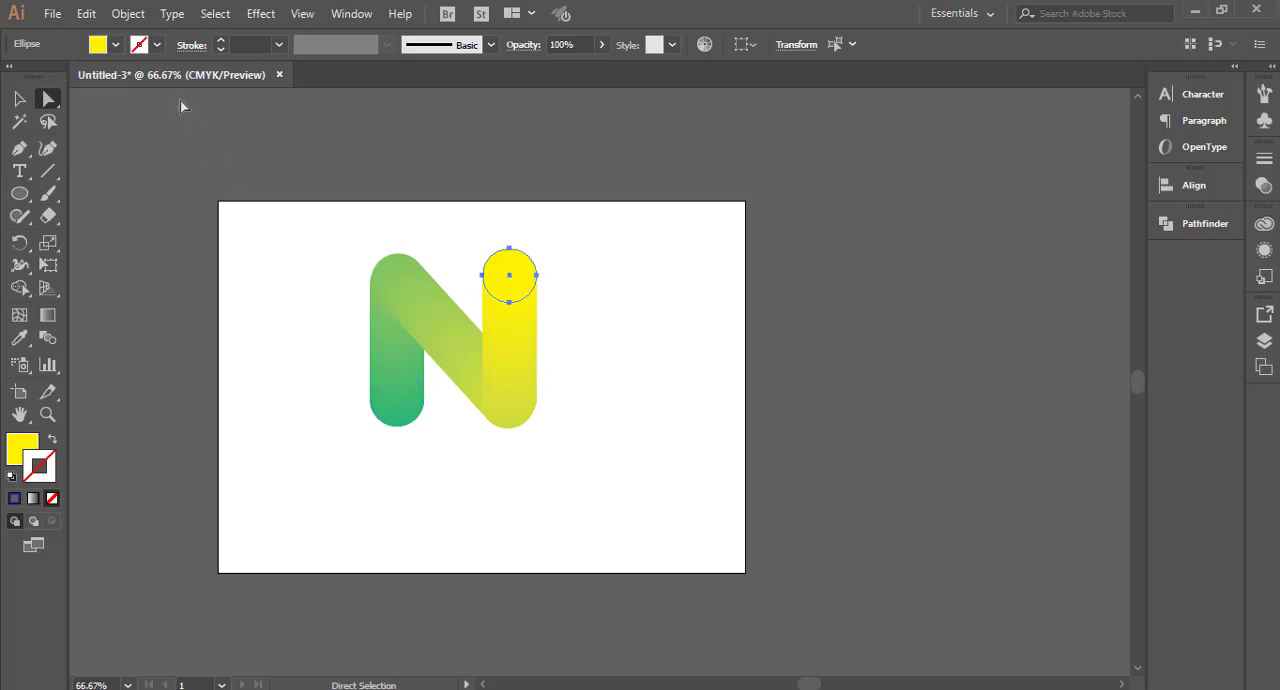
click(116, 44)
click(65, 76)
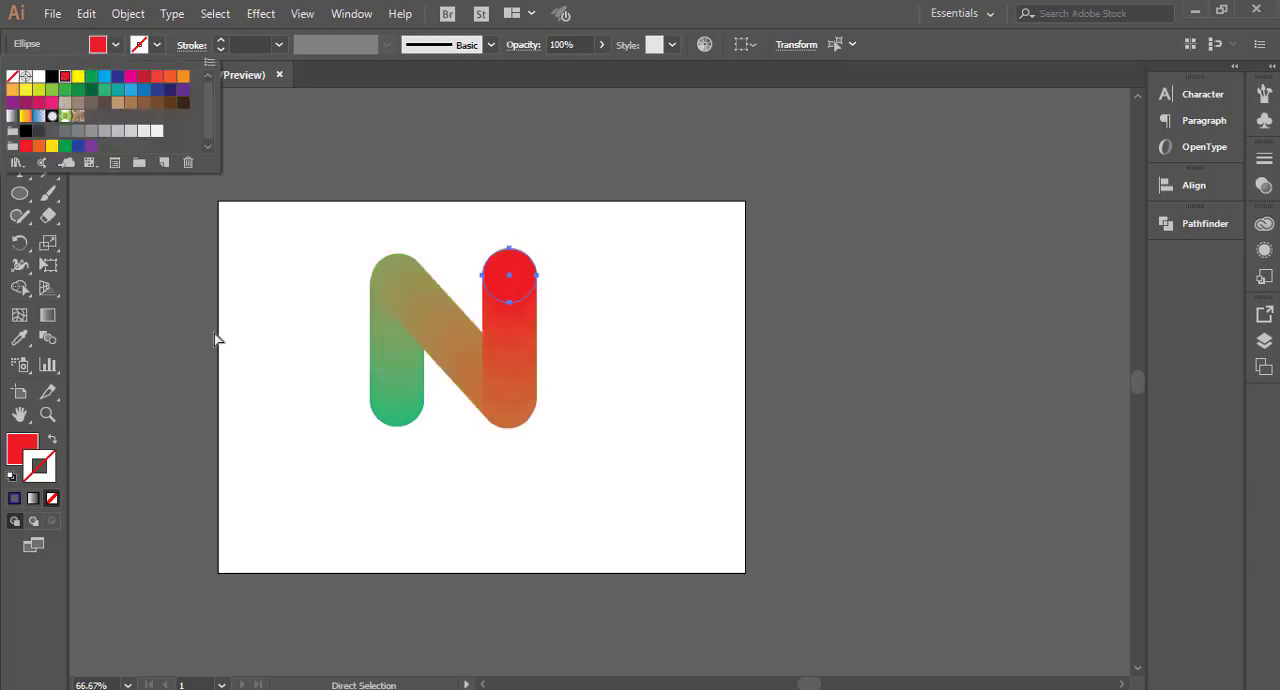
click(217, 341)
click(371, 505)
Step: Set the fill of the end circle atop the N's right stem back to yellow
click(499, 290)
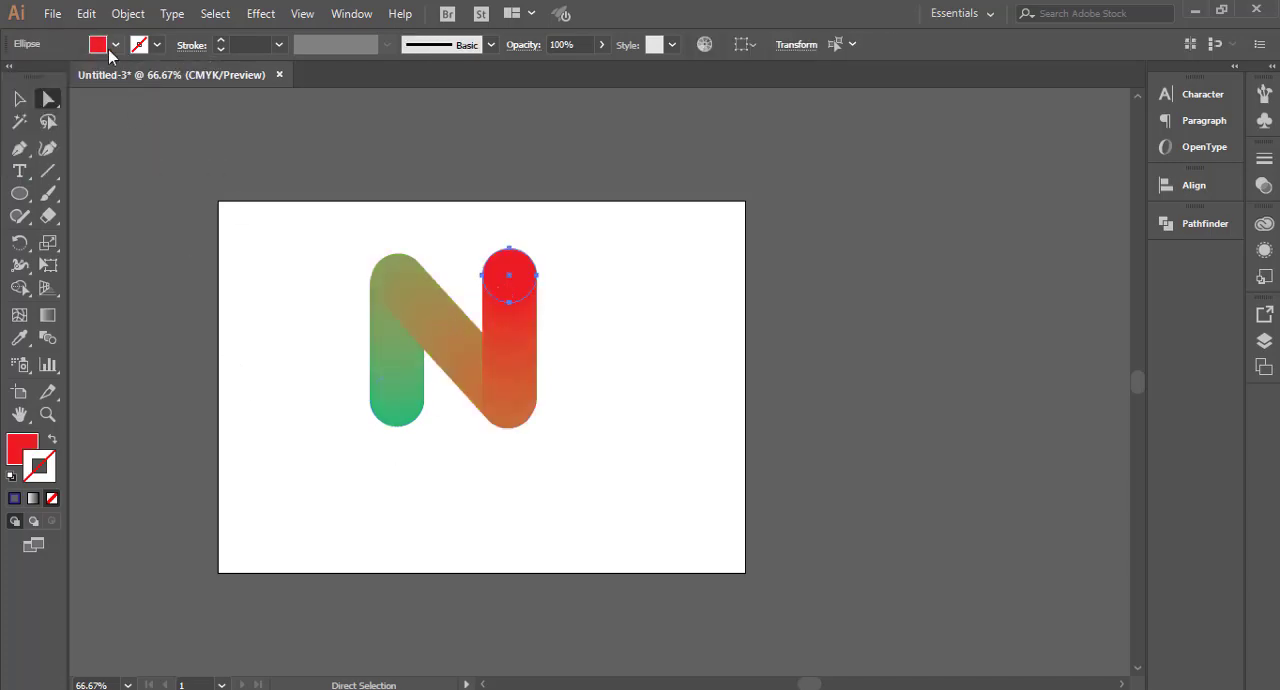
click(116, 44)
click(77, 76)
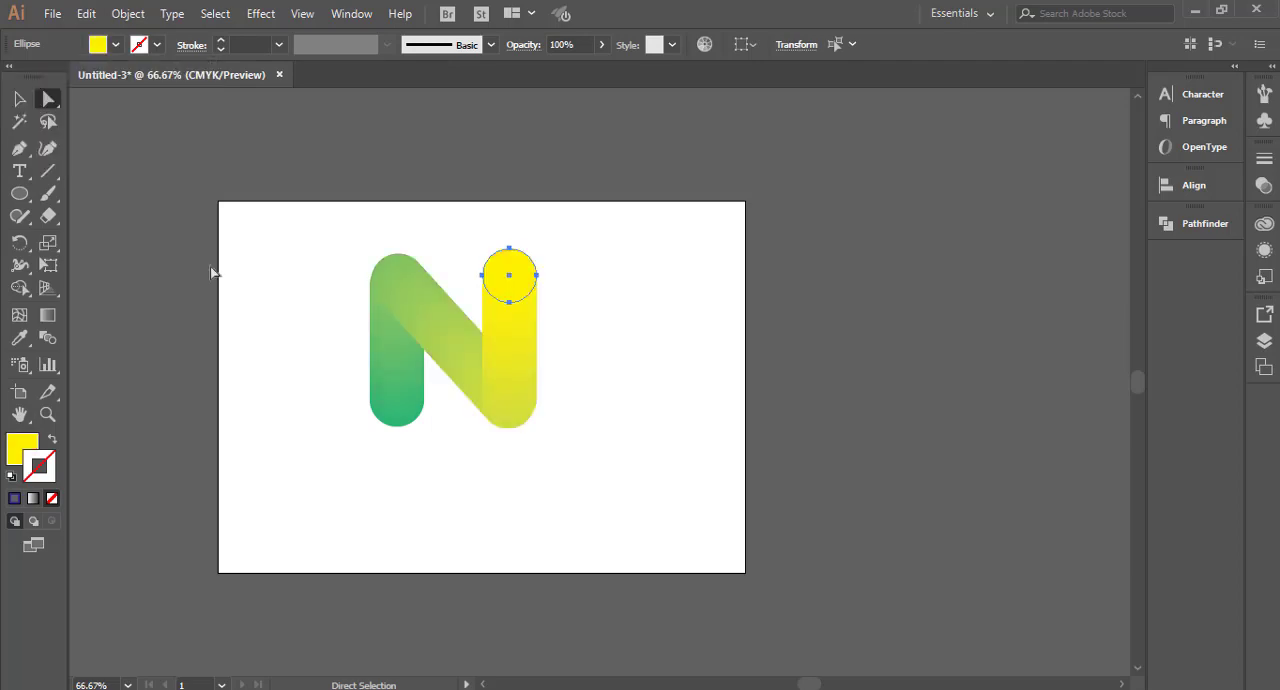
click(335, 507)
Step: Scale the N blend down to about 2.17 by 2.31 in and move it to the artboard's left side
key(v)
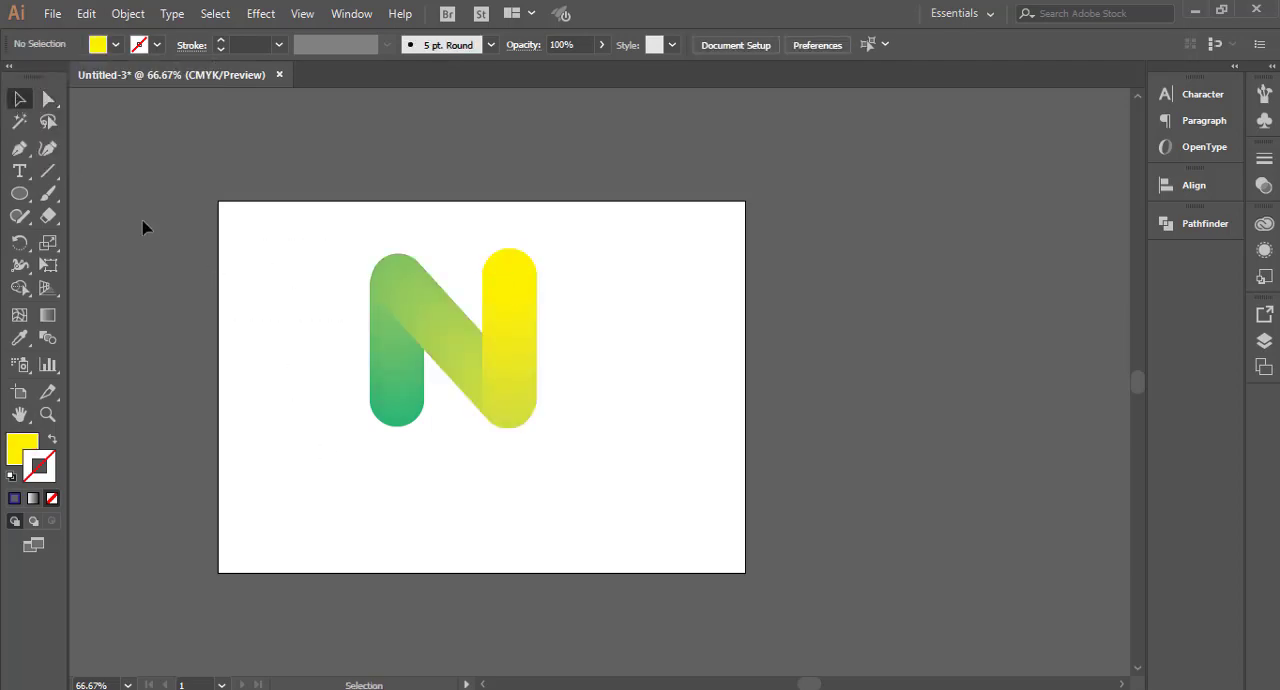
drag(294, 249, 504, 413)
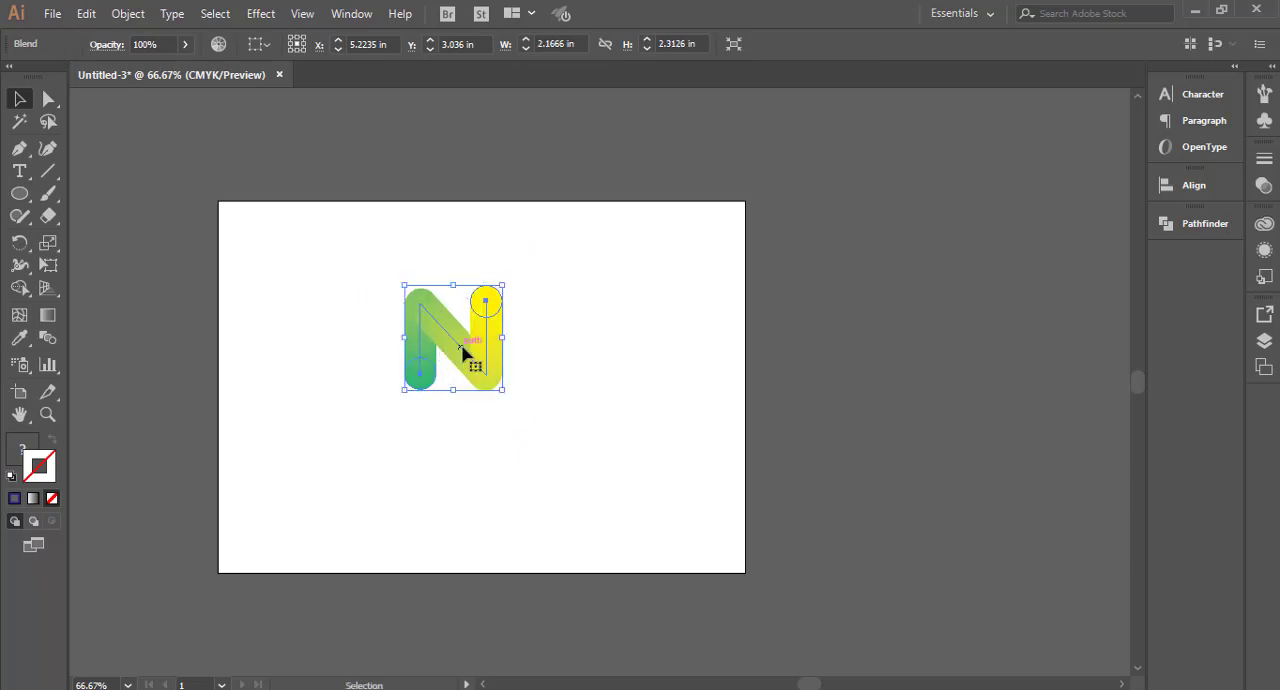
drag(468, 350, 296, 350)
click(389, 491)
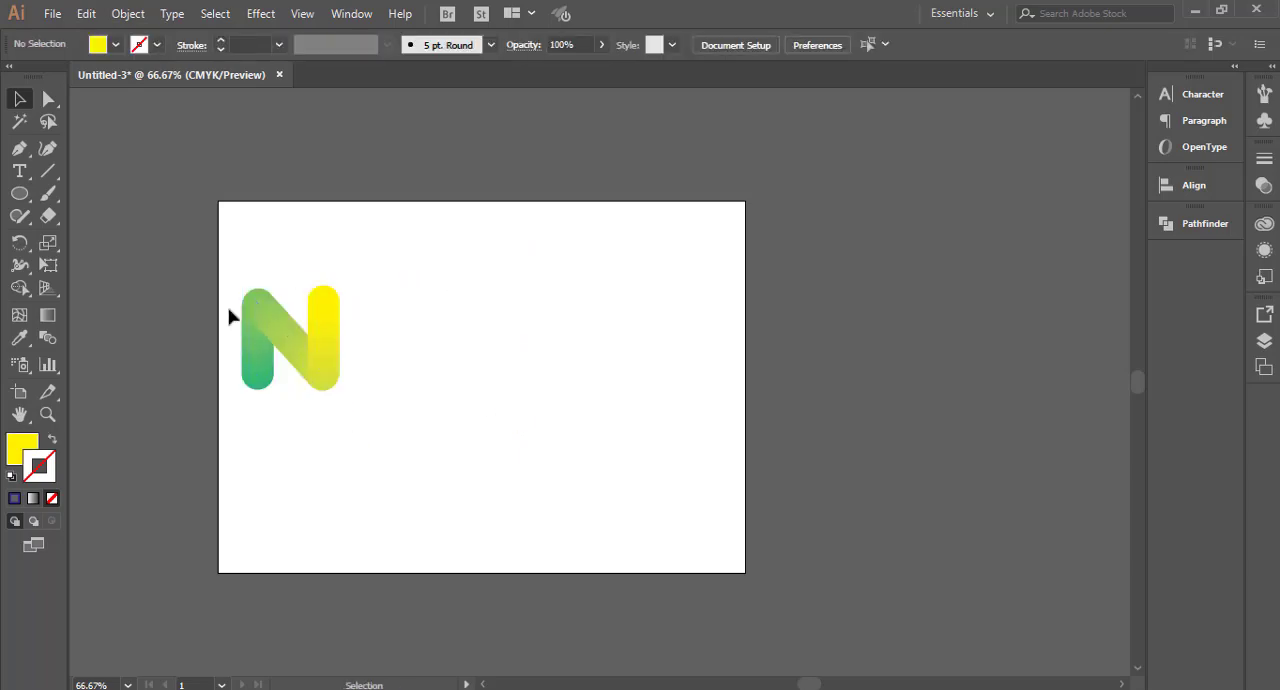
Step: Select the whole N blend and delete it to clear the artboard
drag(196, 252, 357, 485)
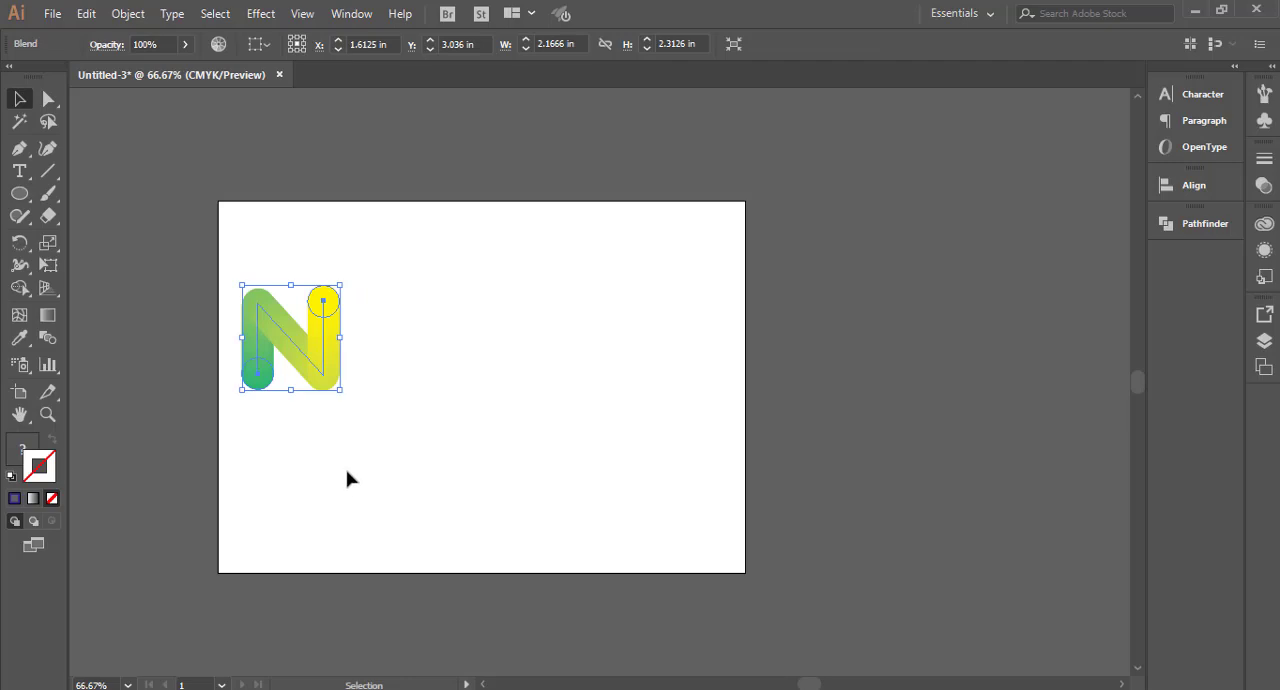
drag(216, 254, 394, 442)
key(Delete)
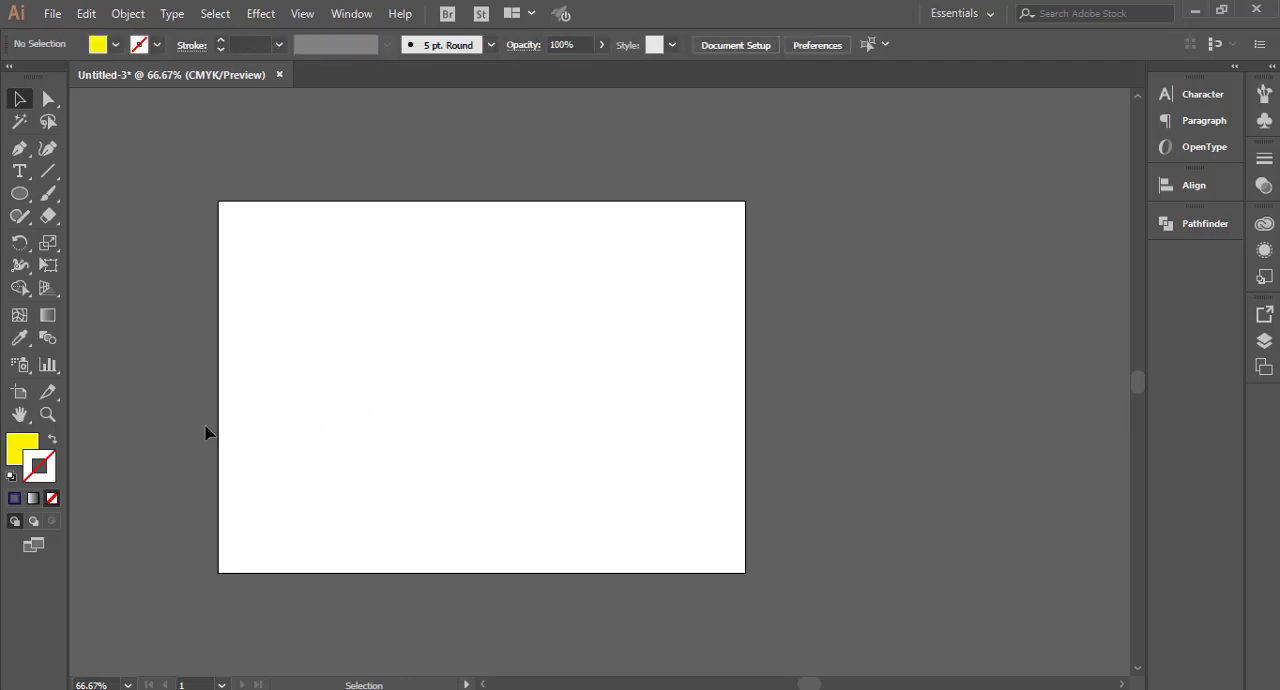
Step: Draw a circle about 2.23 in across near the artboard's upper middle with the Ellipse tool and select it
click(19, 193)
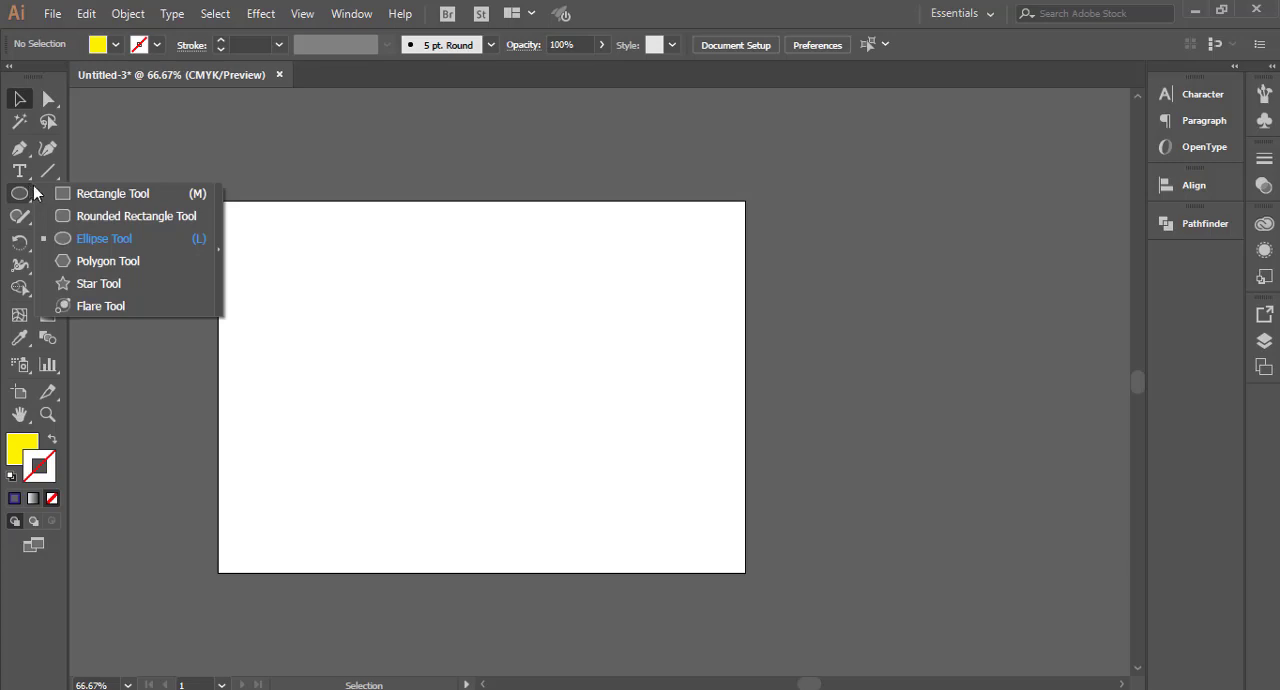
click(101, 215)
drag(109, 219, 108, 237)
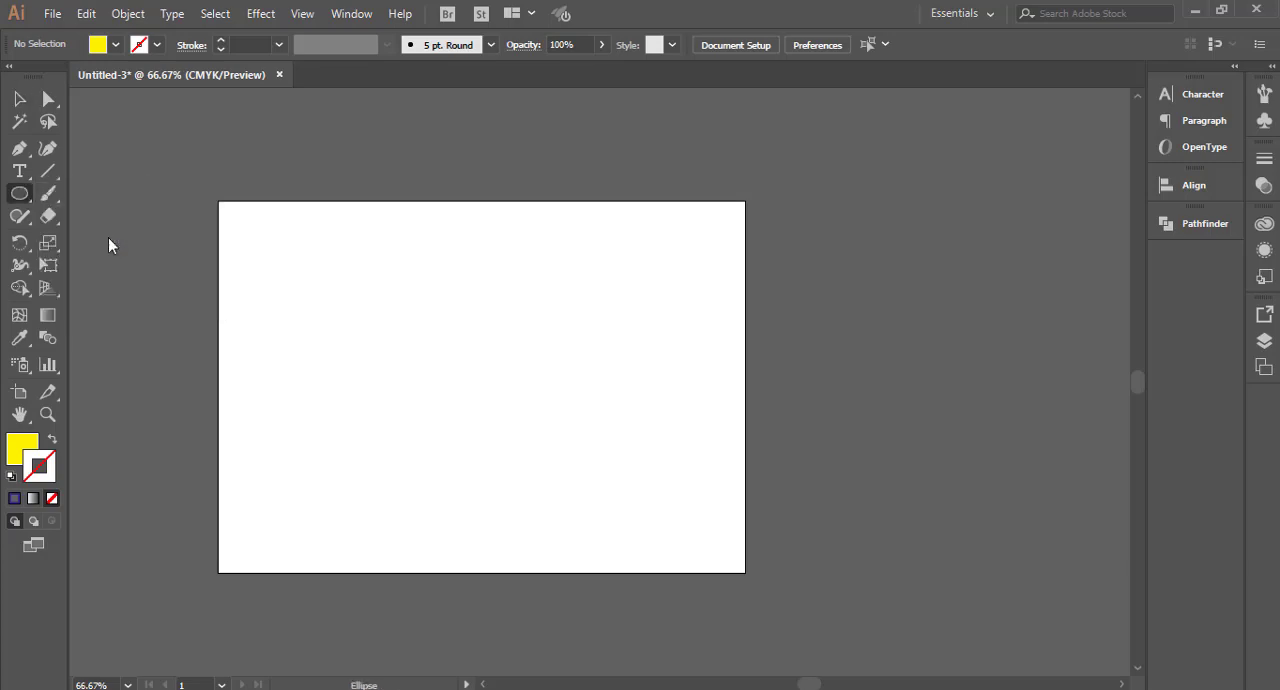
drag(434, 244, 486, 344)
key(v)
drag(400, 217, 548, 362)
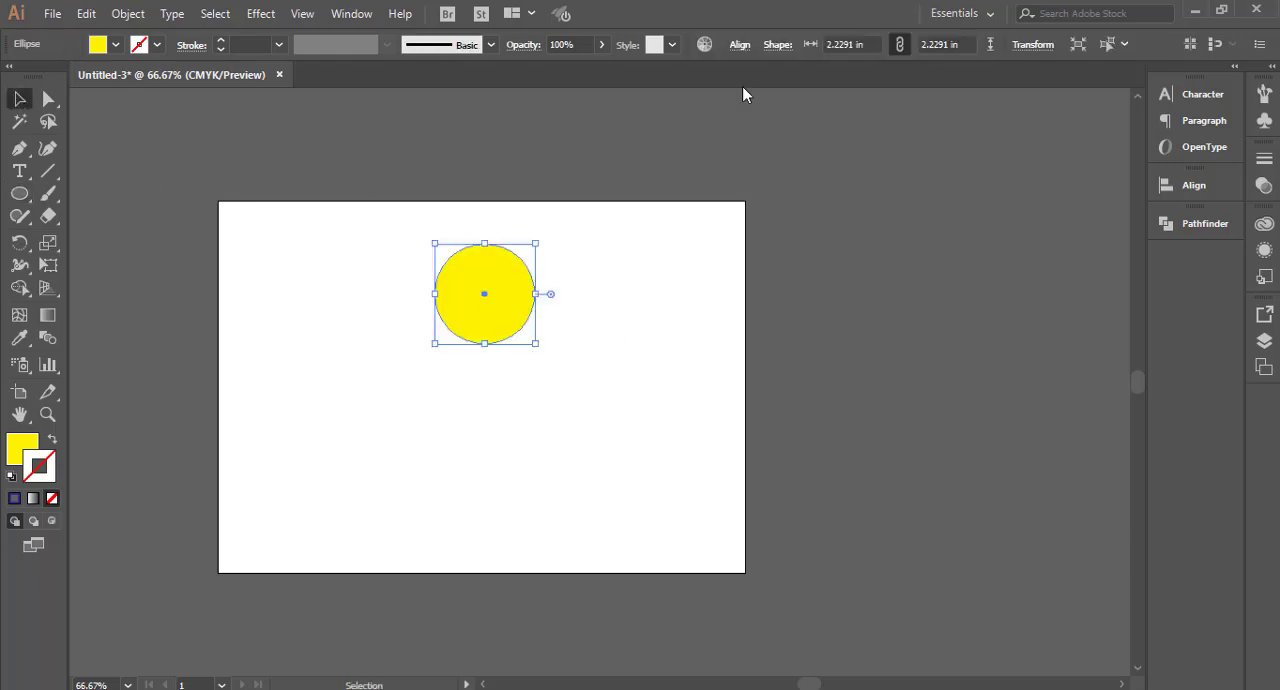
Step: Align the circle to the artboard's horizontal center
click(743, 53)
click(724, 200)
click(771, 260)
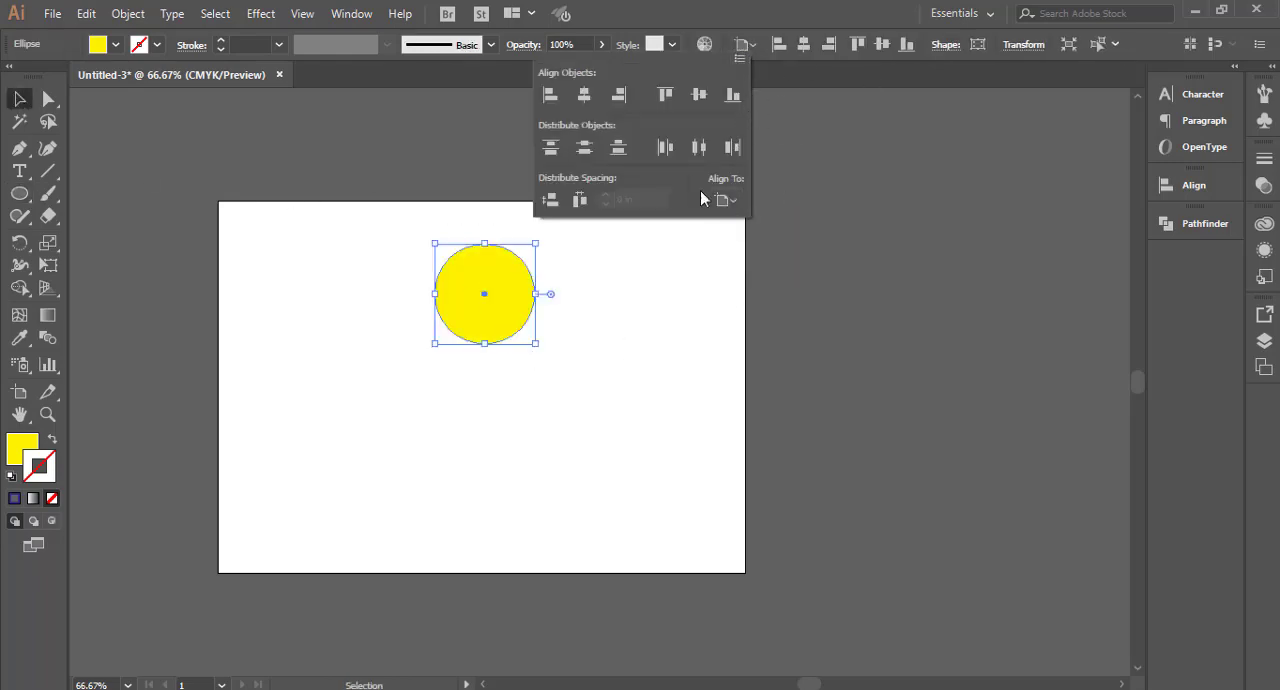
click(585, 95)
Step: Fill the circle with dark blue, then swap fill and stroke so it has only a blue outline
drag(354, 143, 505, 366)
click(116, 45)
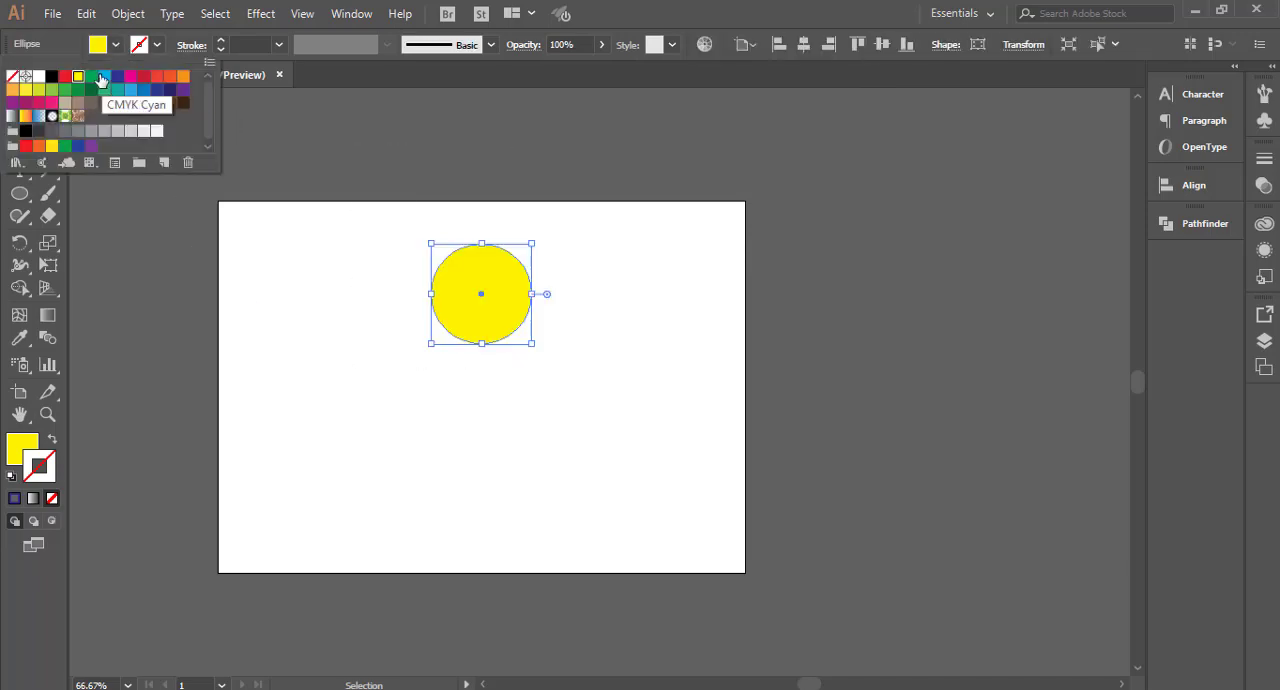
click(113, 85)
drag(350, 240, 575, 480)
click(55, 440)
mouse_move(351, 234)
mouse_down()
mouse_move(486, 340)
mouse_move(550, 350)
mouse_up()
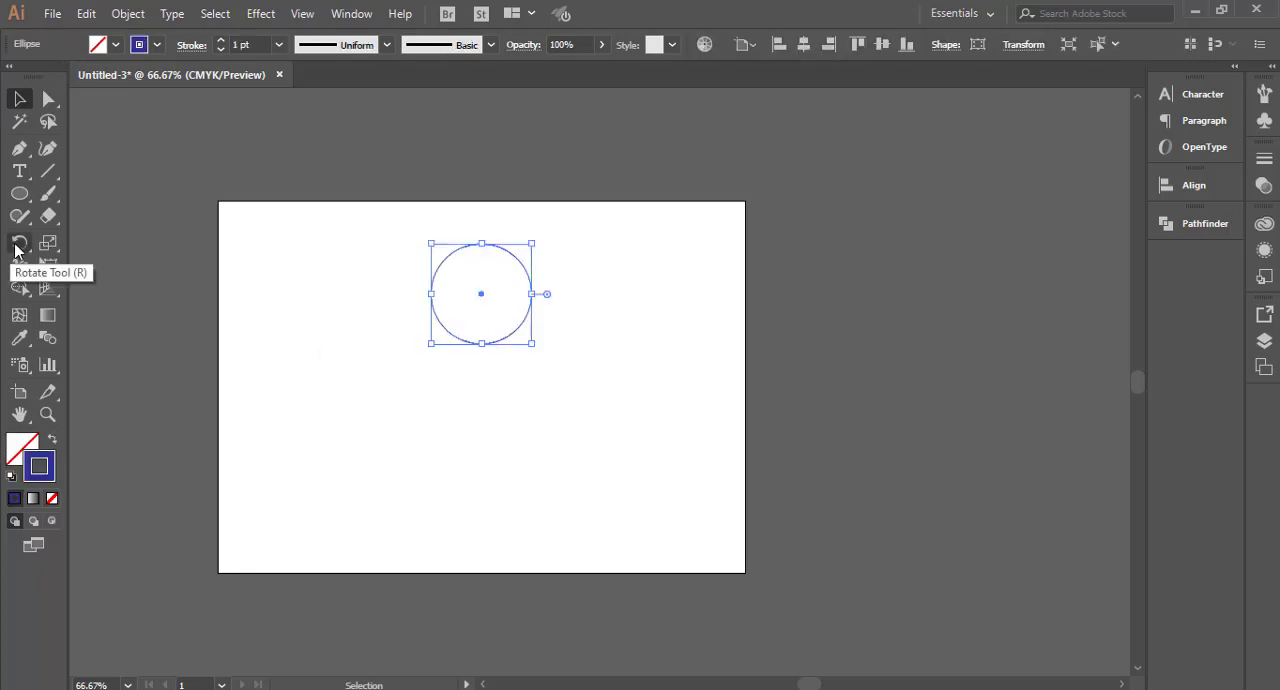
Step: Create a copy of the circle rotated -40° about a point just below it with the Rotate tool
click(19, 243)
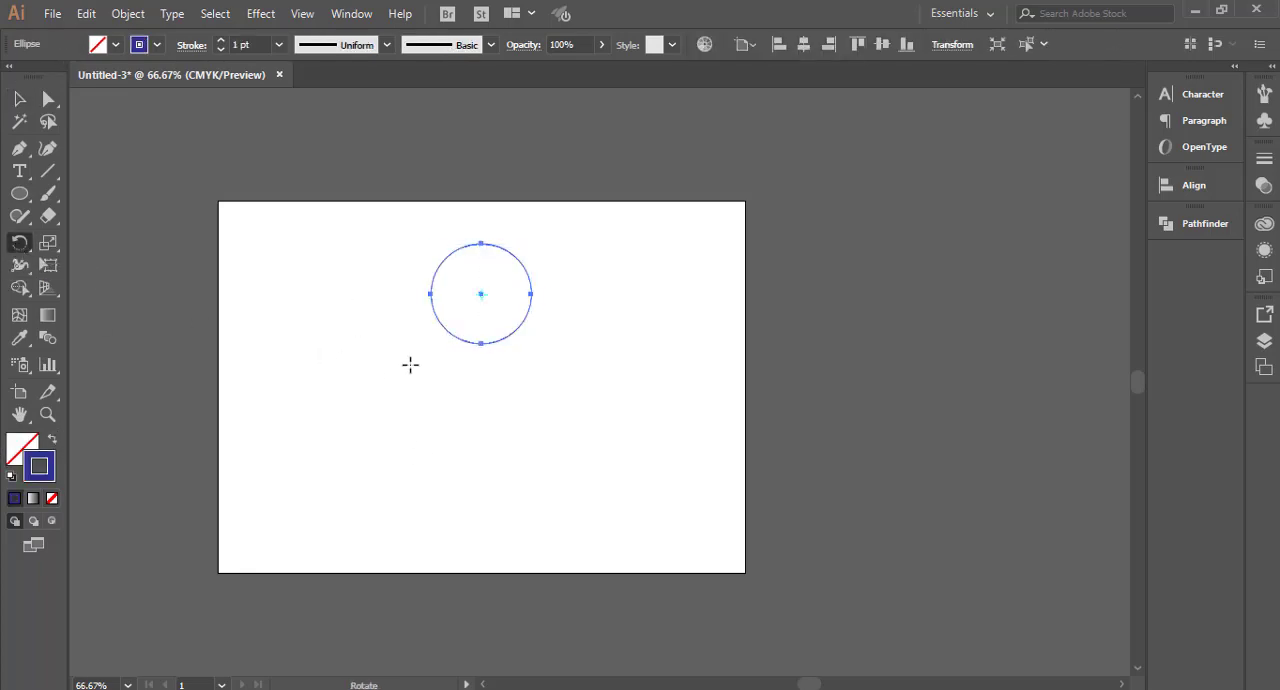
alt+click(481, 367)
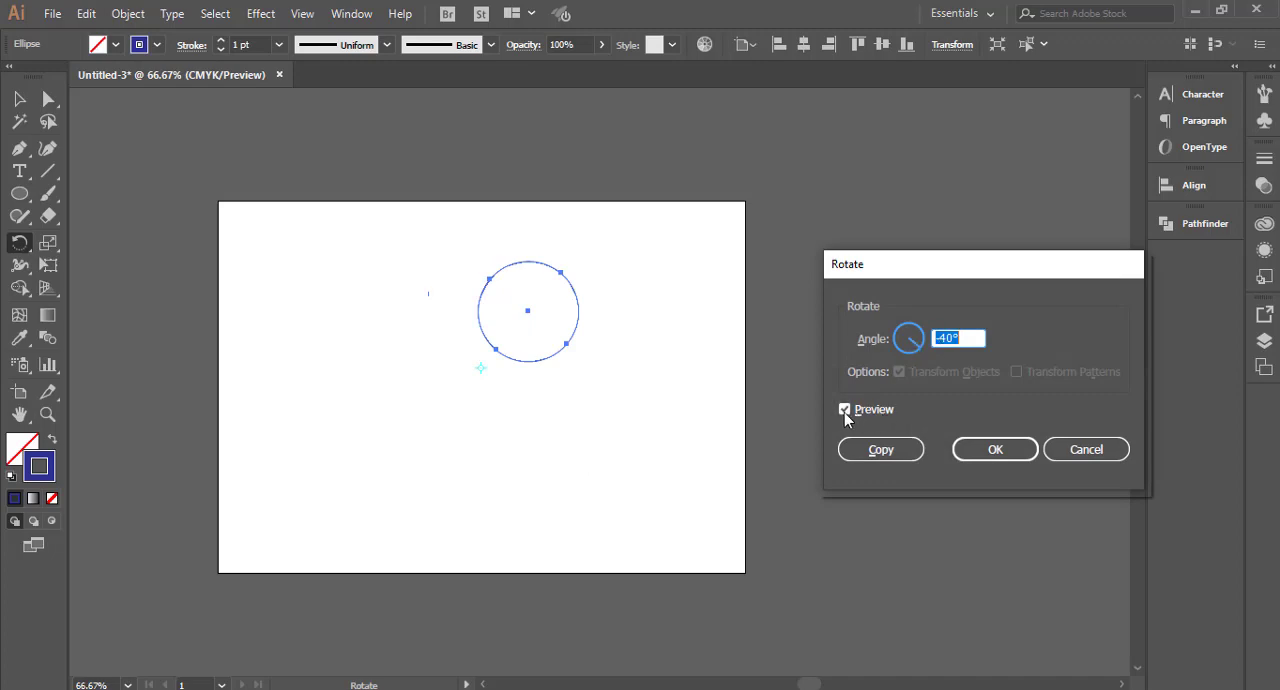
click(881, 450)
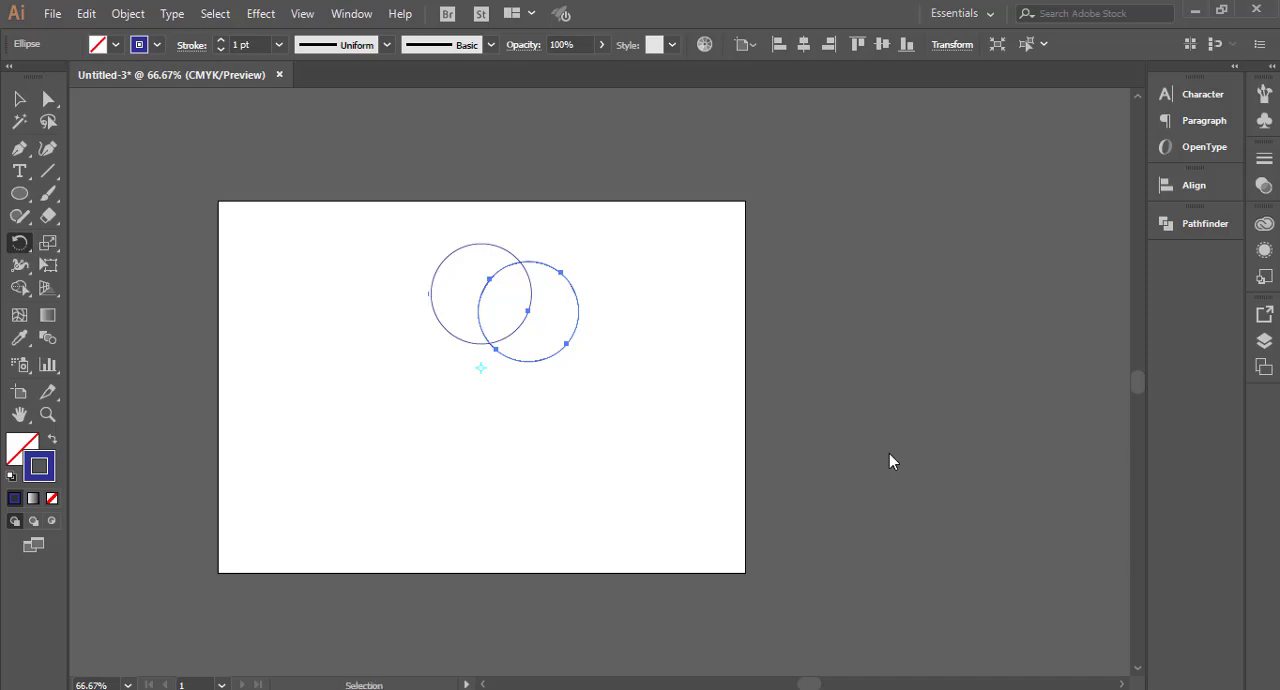
Step: Repeat the rotated copy until the overlapping circles form a complete ring around the rotation point
key(ctrl+d)
key(ctrl+d)
key(ctrl+d)
key(ctrl+d)
key(ctrl+d)
key(ctrl+d)
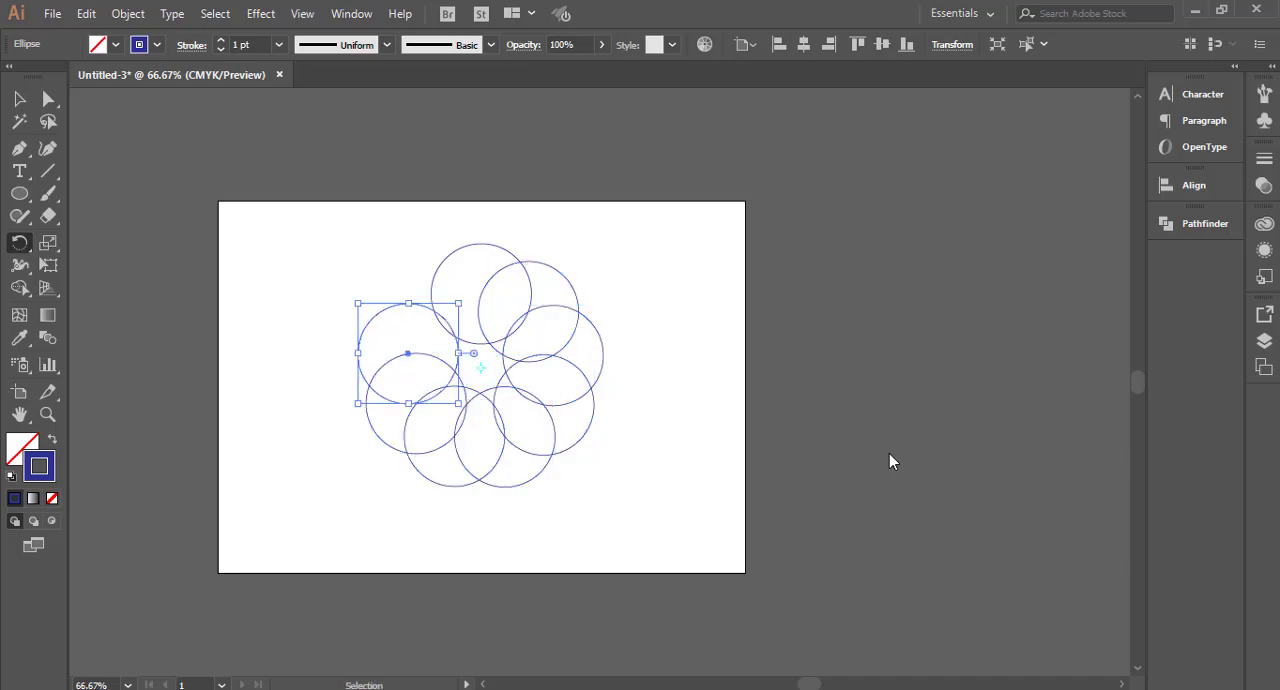
key(ctrl+d)
key(ctrl+d)
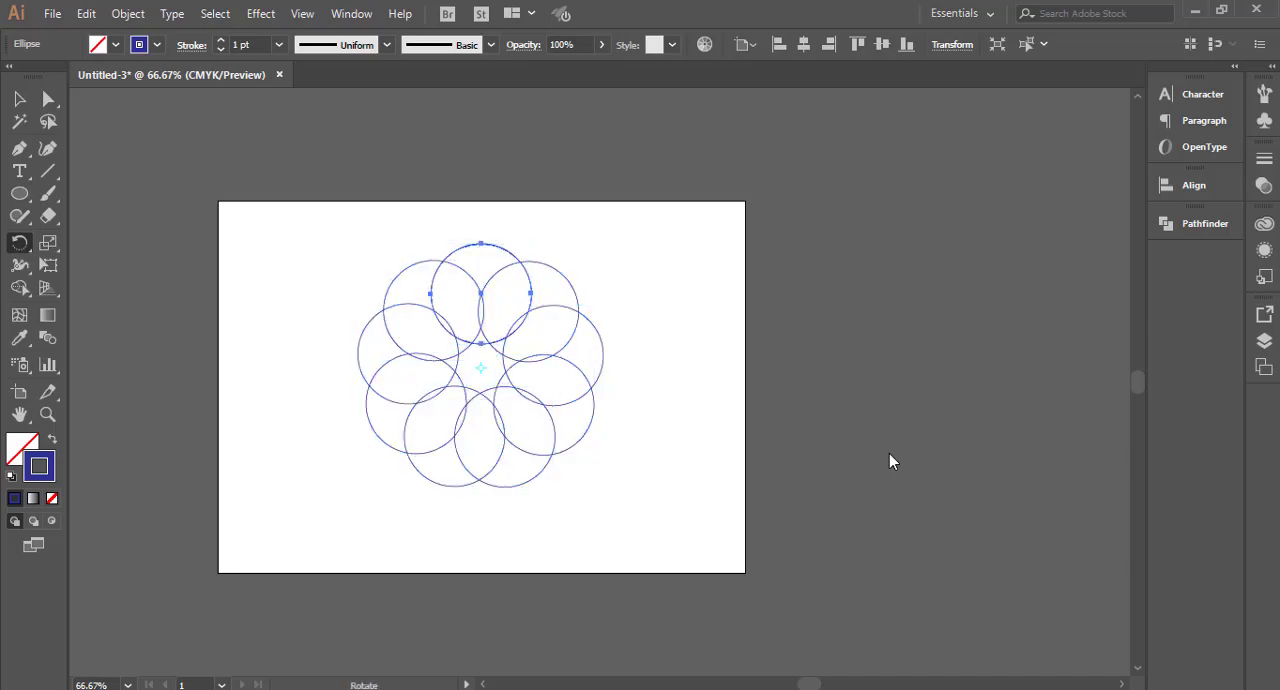
Step: Select all circles of the ring and make a blend from them, then deselect it
click(19, 99)
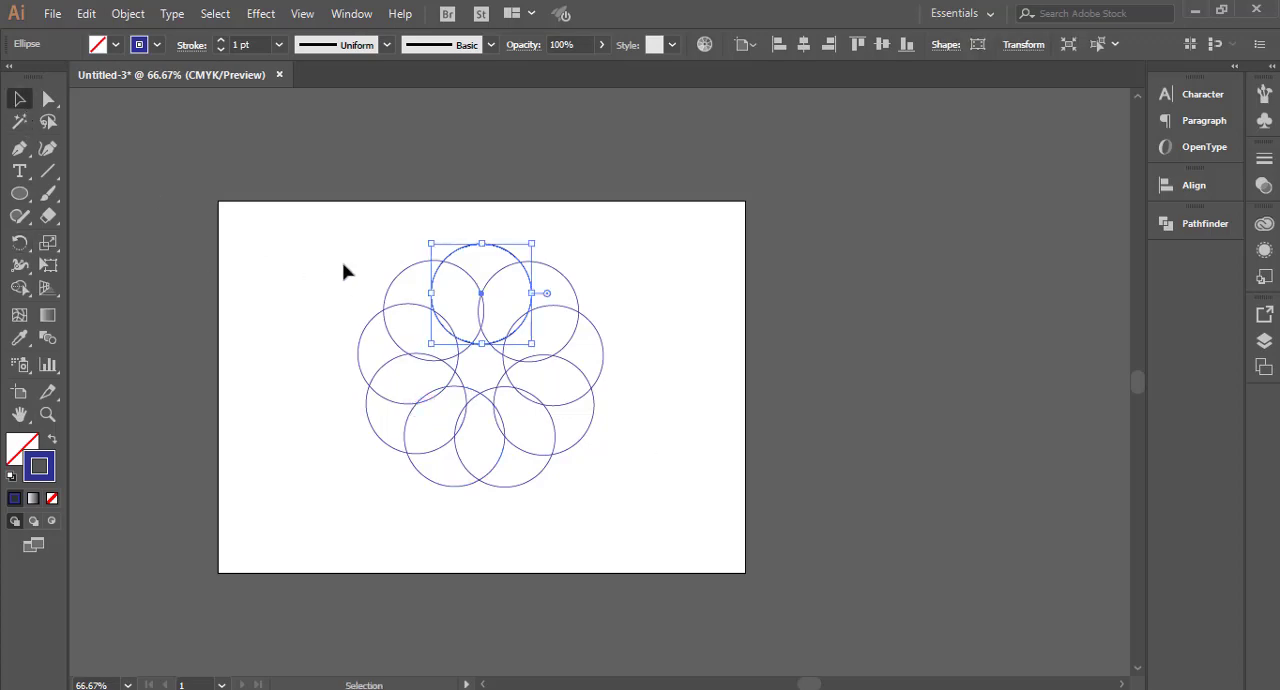
drag(324, 228, 632, 500)
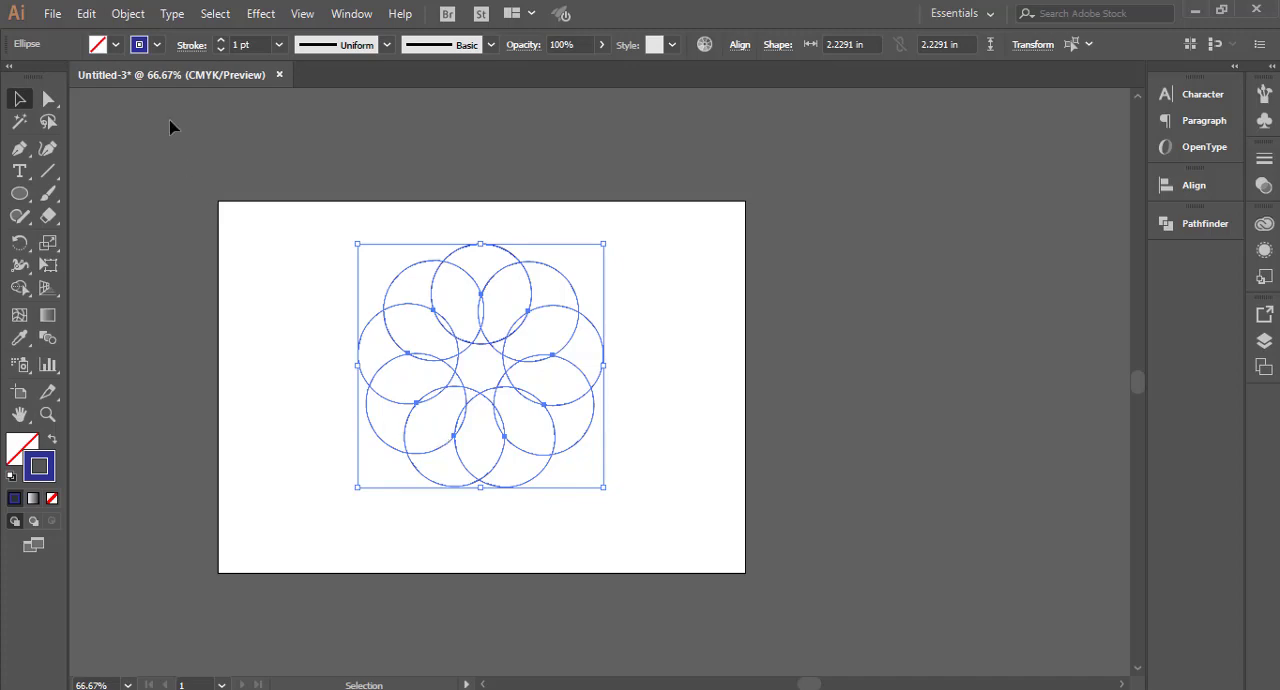
click(128, 14)
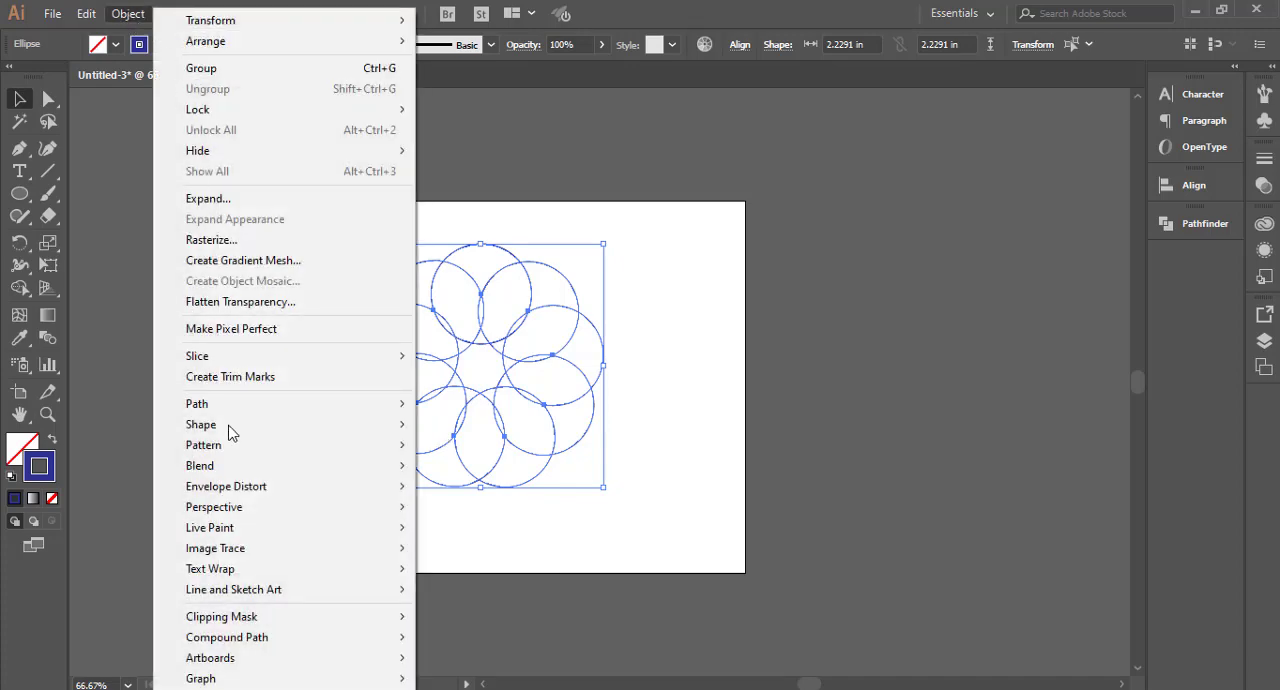
mouse_move(246, 465)
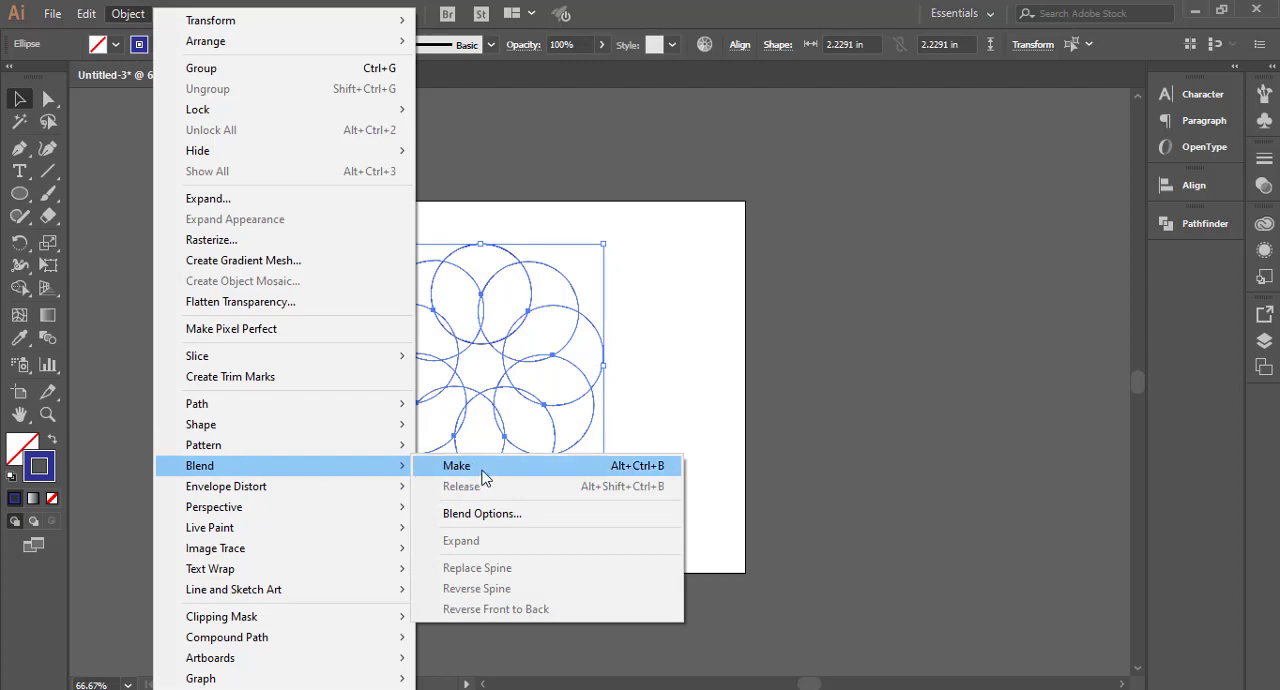
click(584, 473)
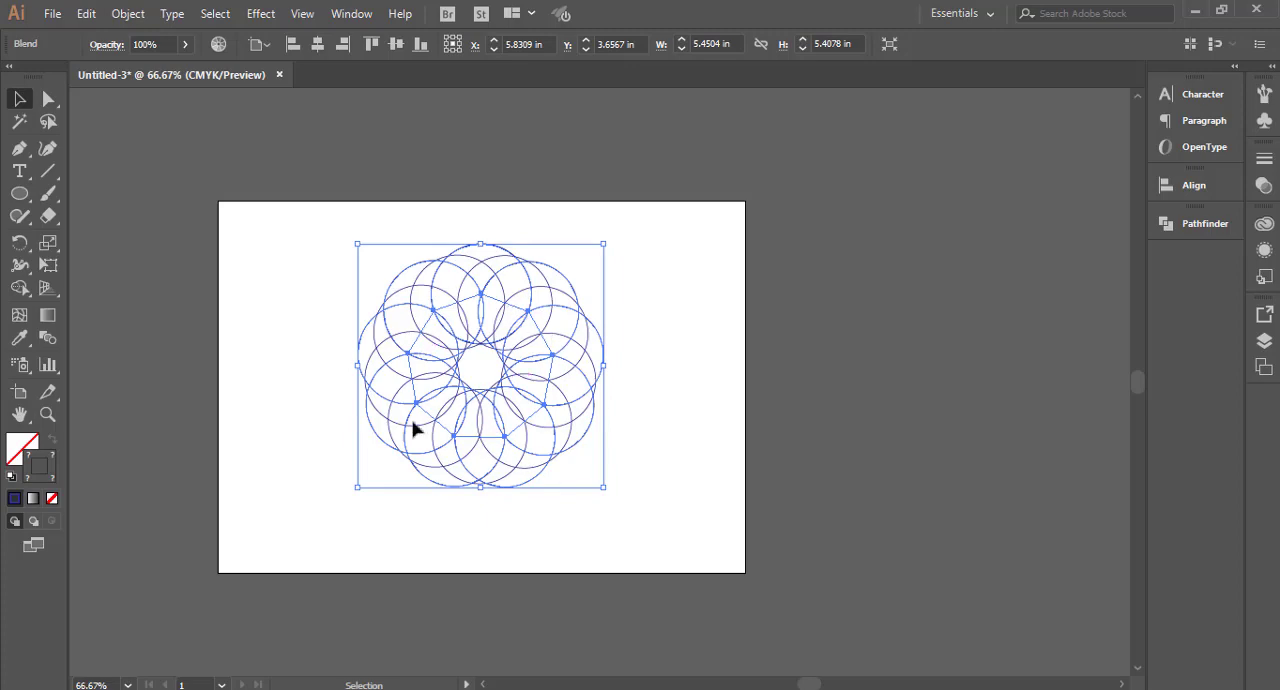
click(694, 444)
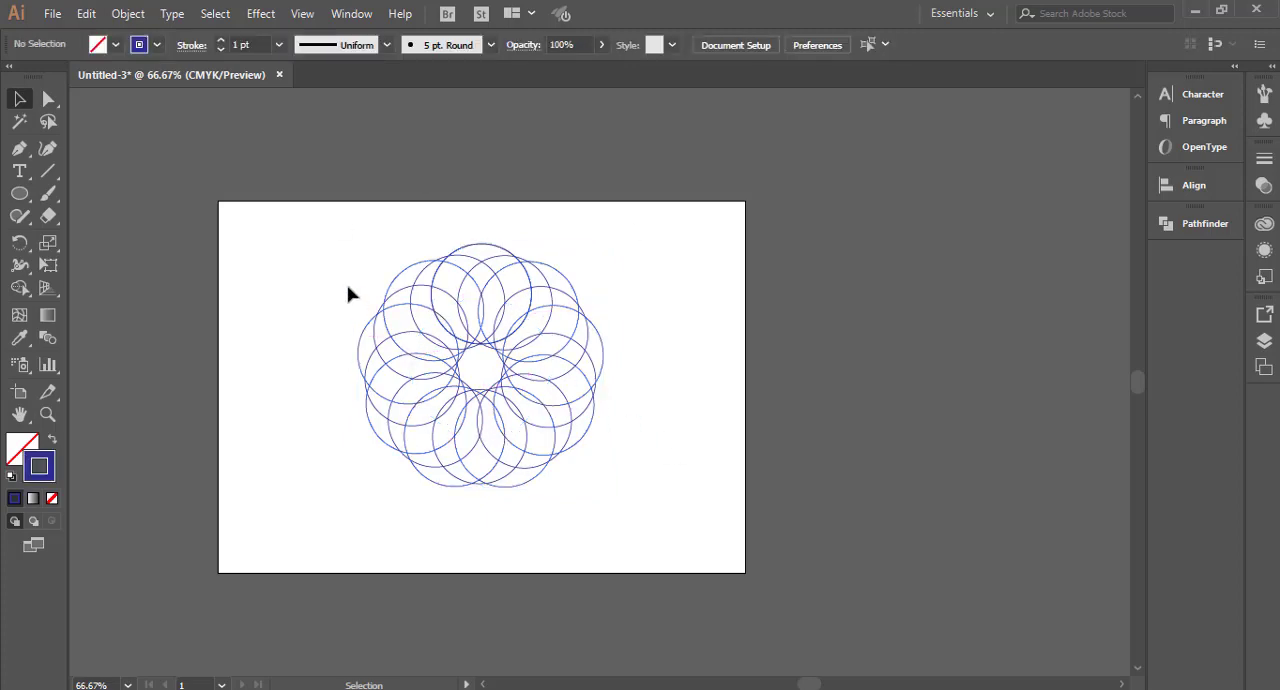
Step: Set the ring blend's spacing to Specified Steps with 5 steps, with preview on, and apply it
drag(318, 244, 714, 550)
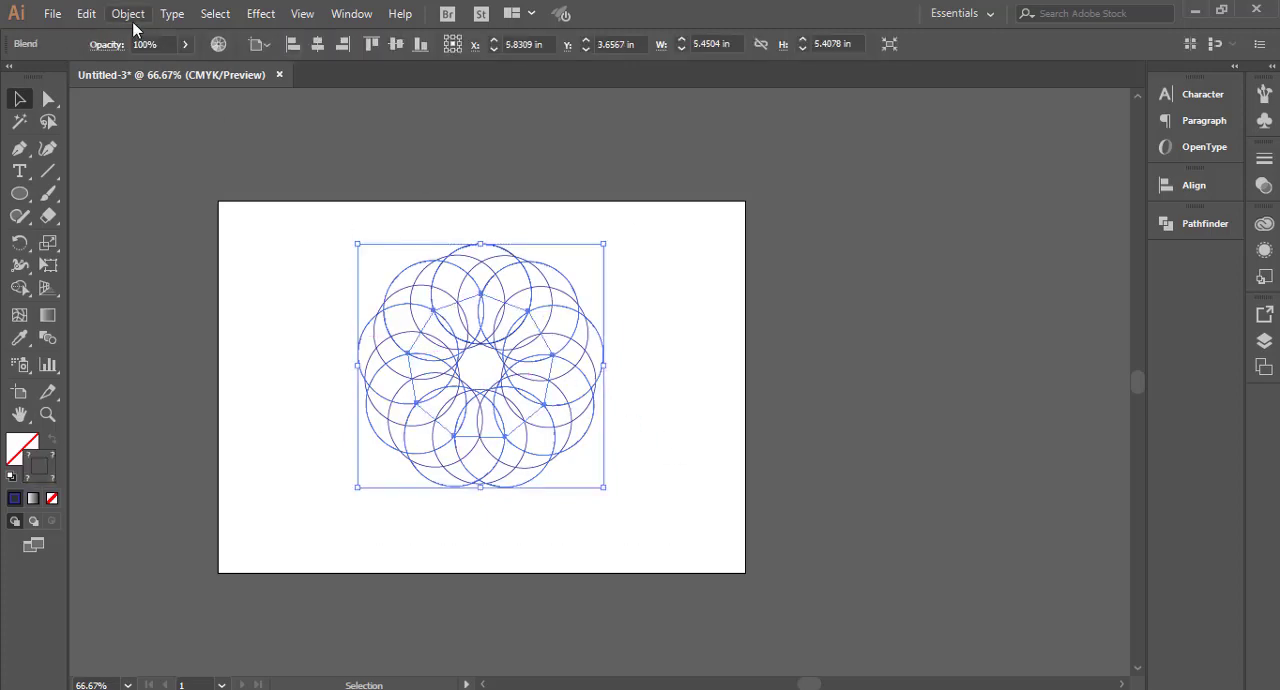
click(130, 16)
mouse_move(281, 556)
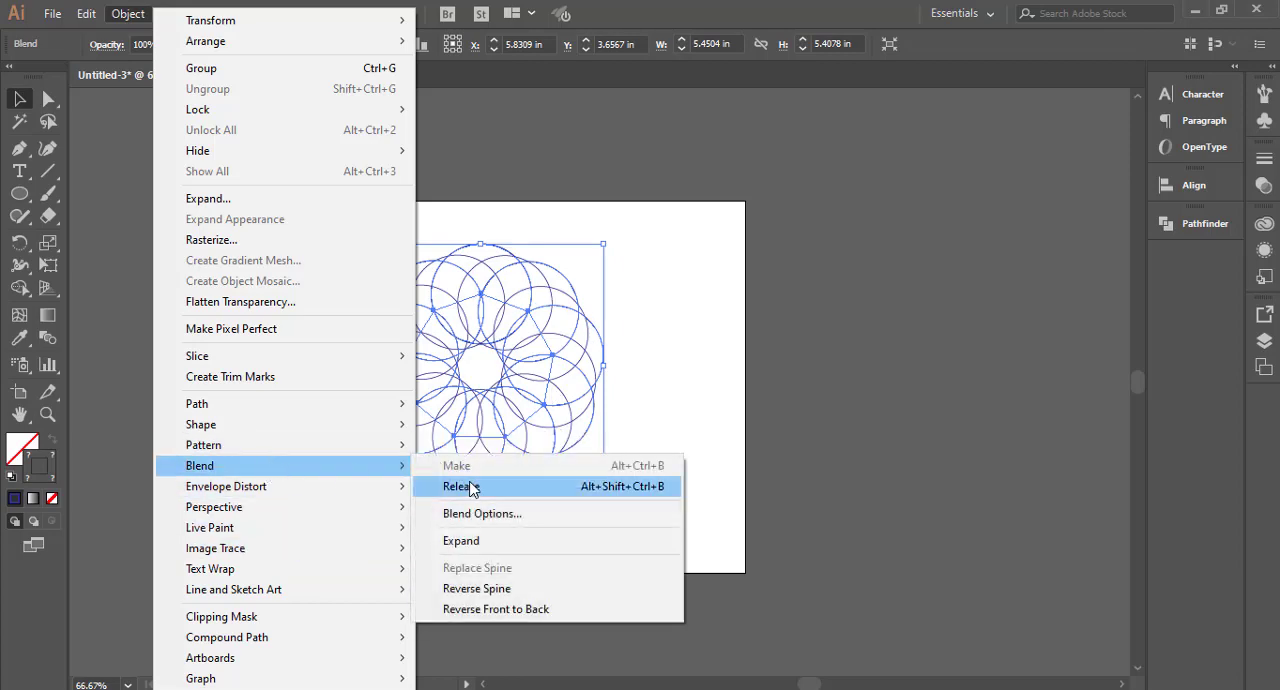
click(480, 513)
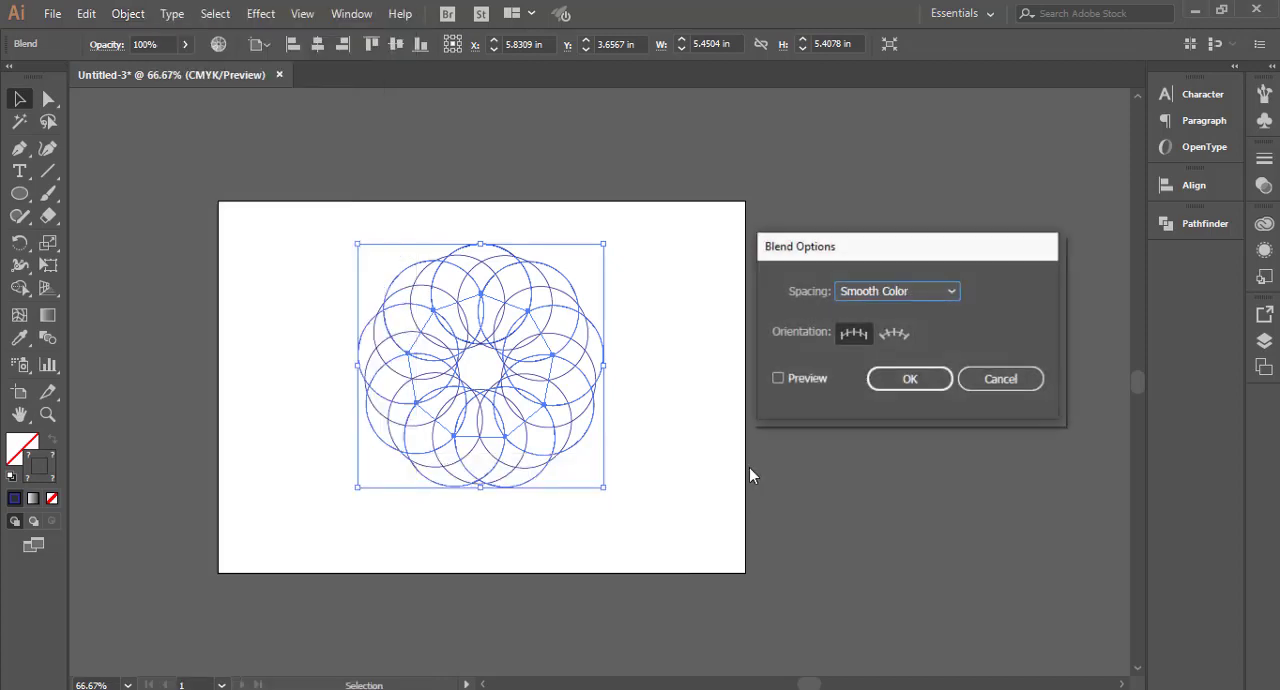
click(778, 378)
click(916, 295)
click(915, 335)
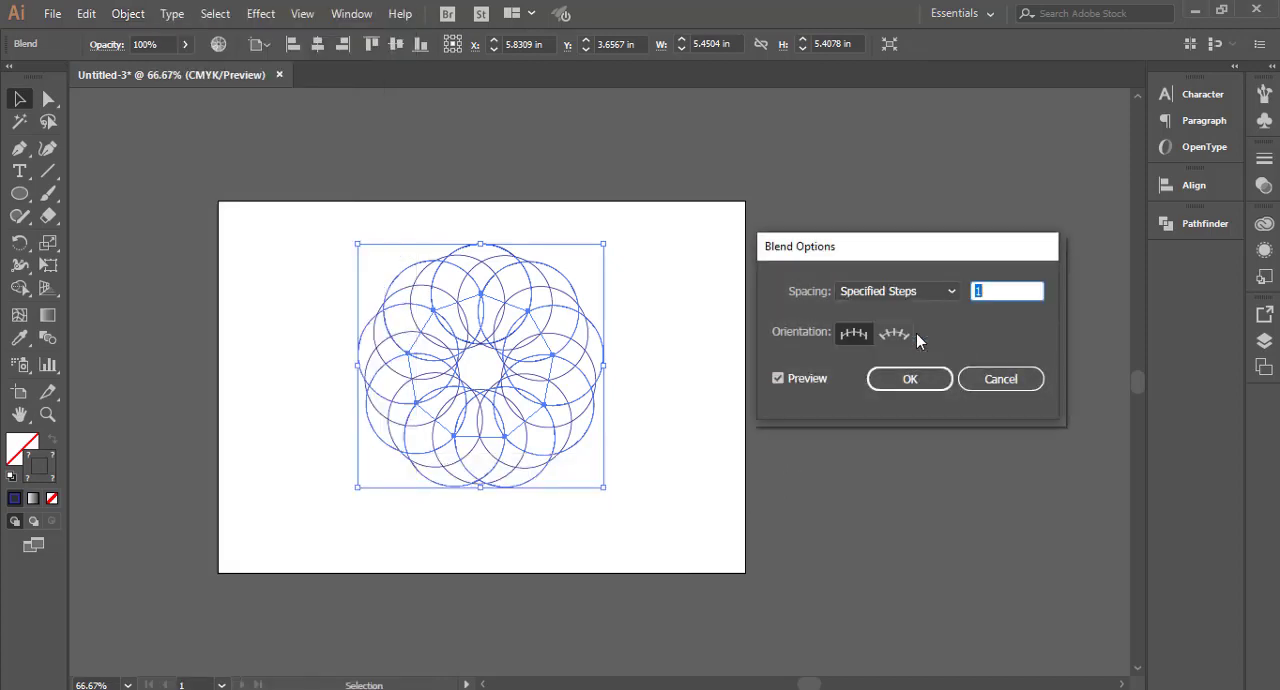
key(Up)
key(Up)
key(Up)
key(Up)
key(Up)
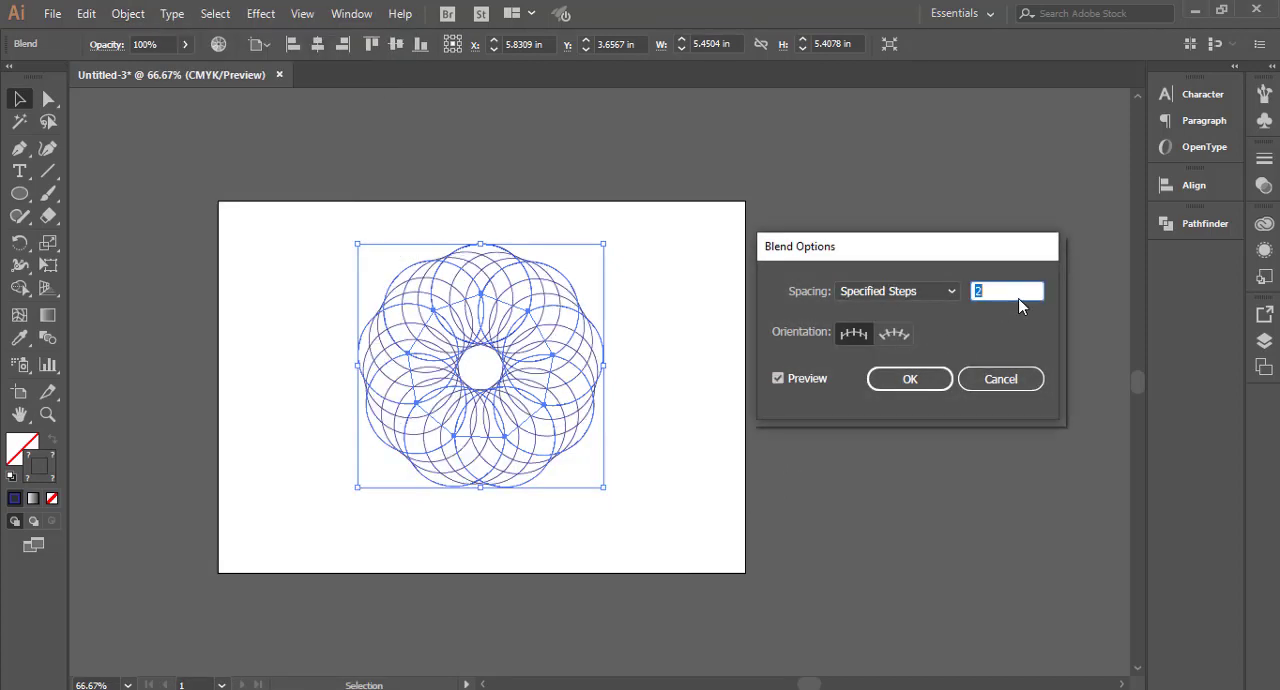
key(Down)
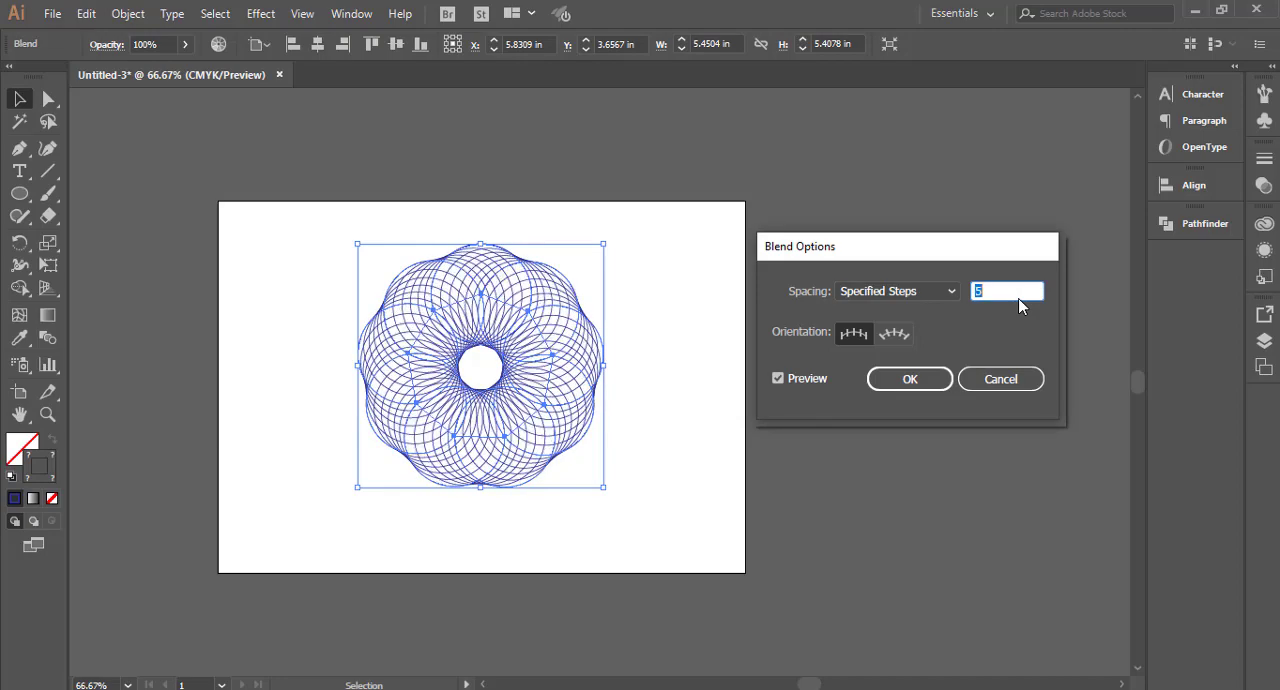
click(889, 376)
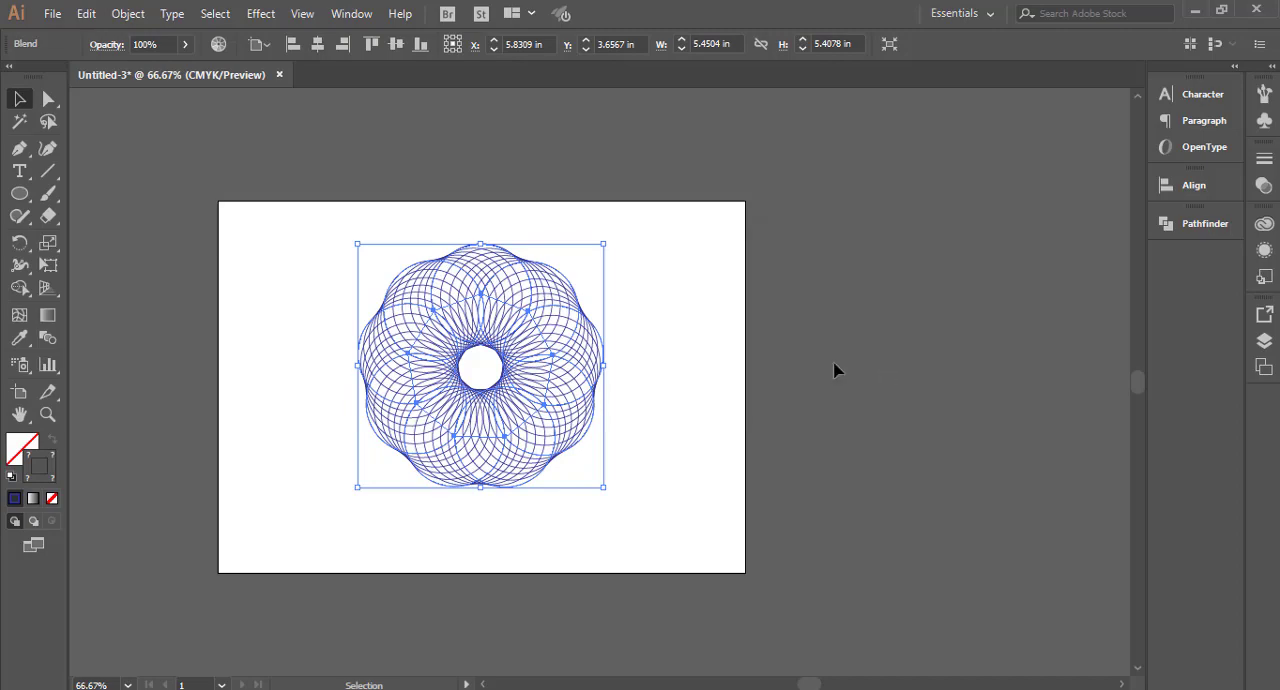
click(347, 364)
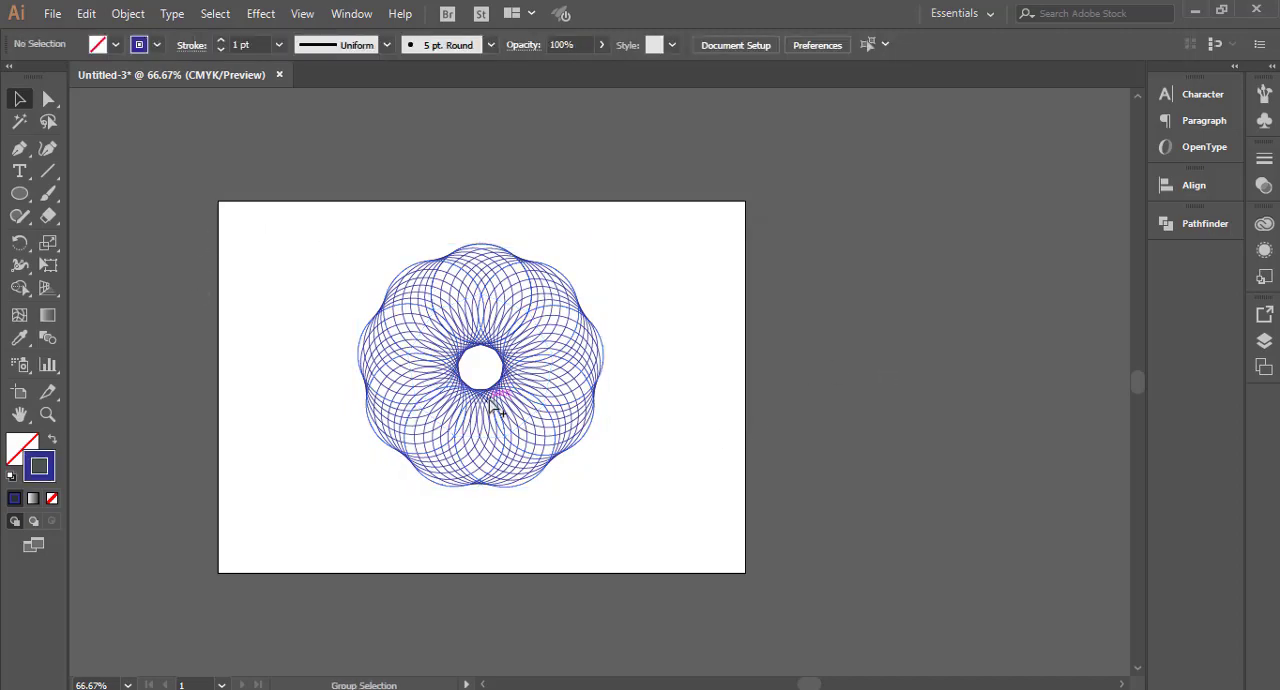
Step: Move the whole ring blend slightly down and to the left on the artboard
key(ctrl+plus)
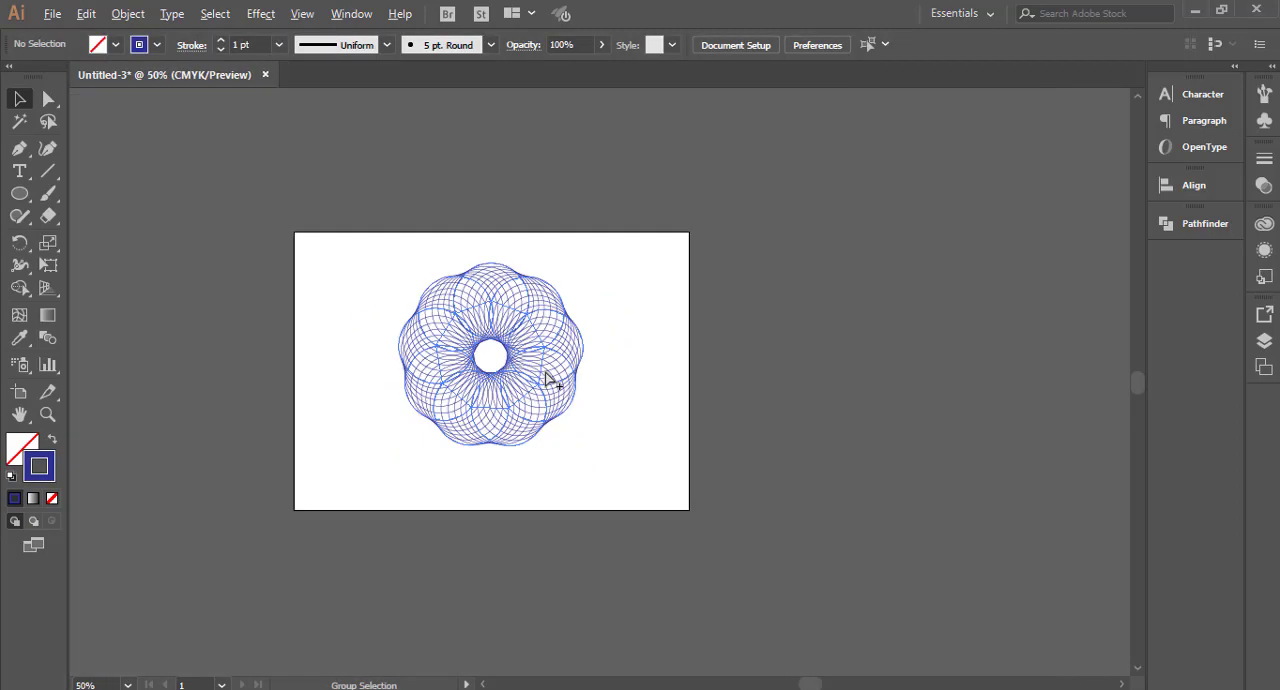
key(ctrl+minus)
key(ctrl+minus)
drag(361, 248, 596, 466)
key(ctrl+plus)
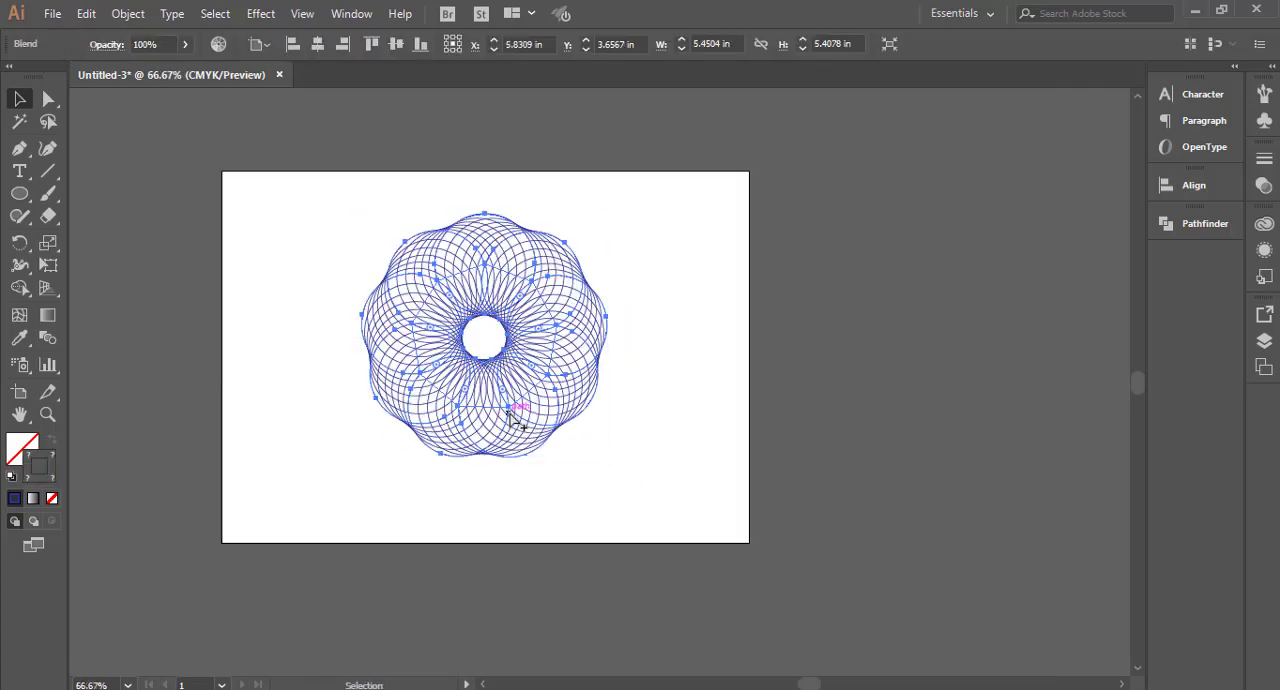
drag(518, 404, 490, 430)
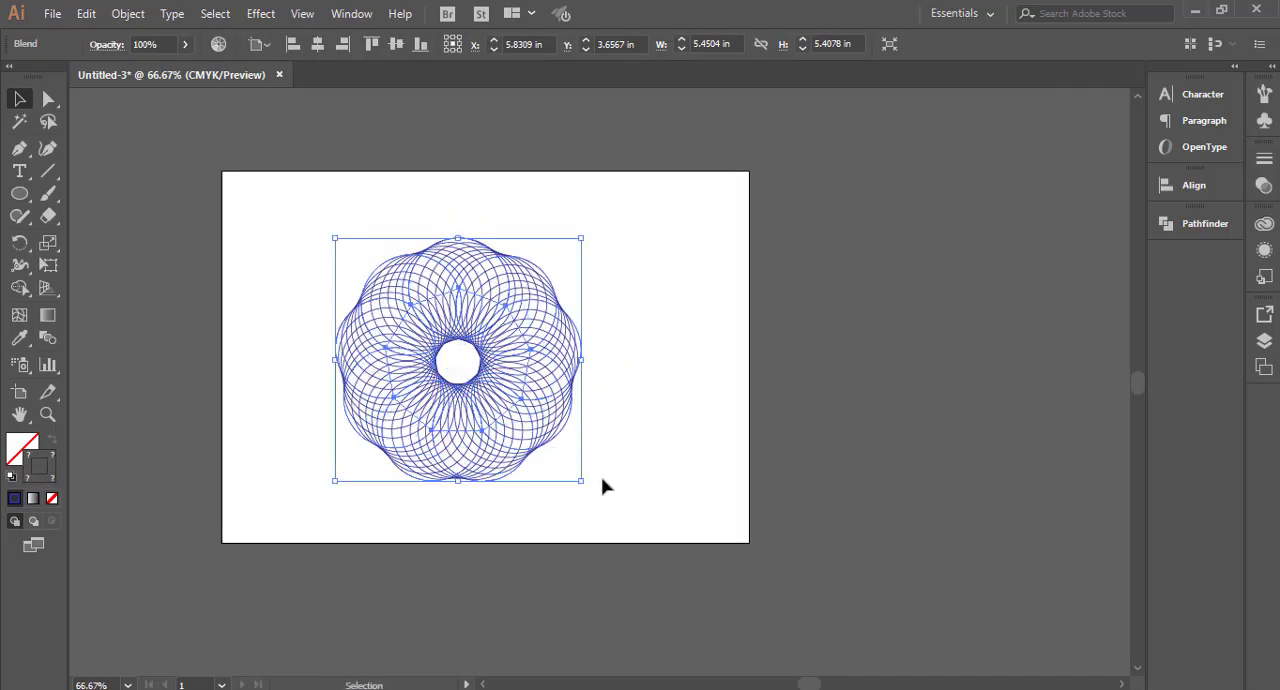
click(606, 488)
drag(348, 264, 613, 529)
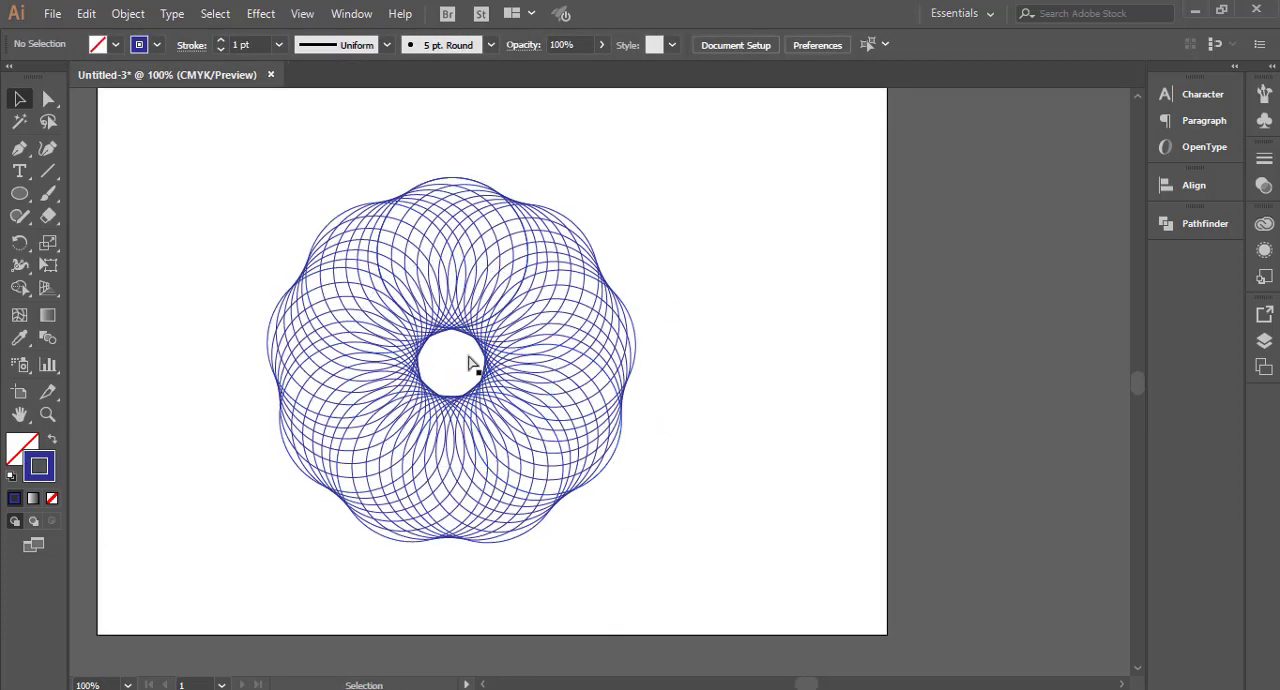
Step: Directly select only the topmost circle of the blend and change its stroke color to red, #D6072A
click(51, 97)
scroll(470, 180, up, 3)
click(452, 176)
scroll(566, 202, down, 3)
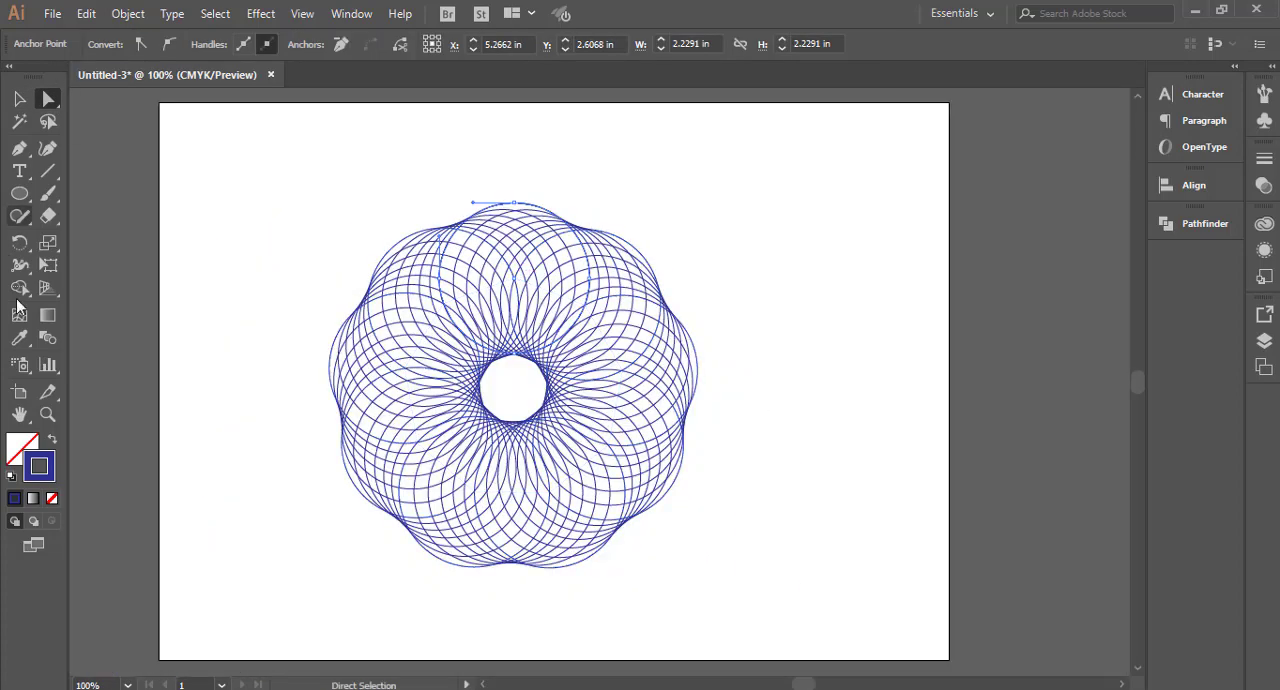
double_click(39, 466)
click(668, 237)
click(626, 264)
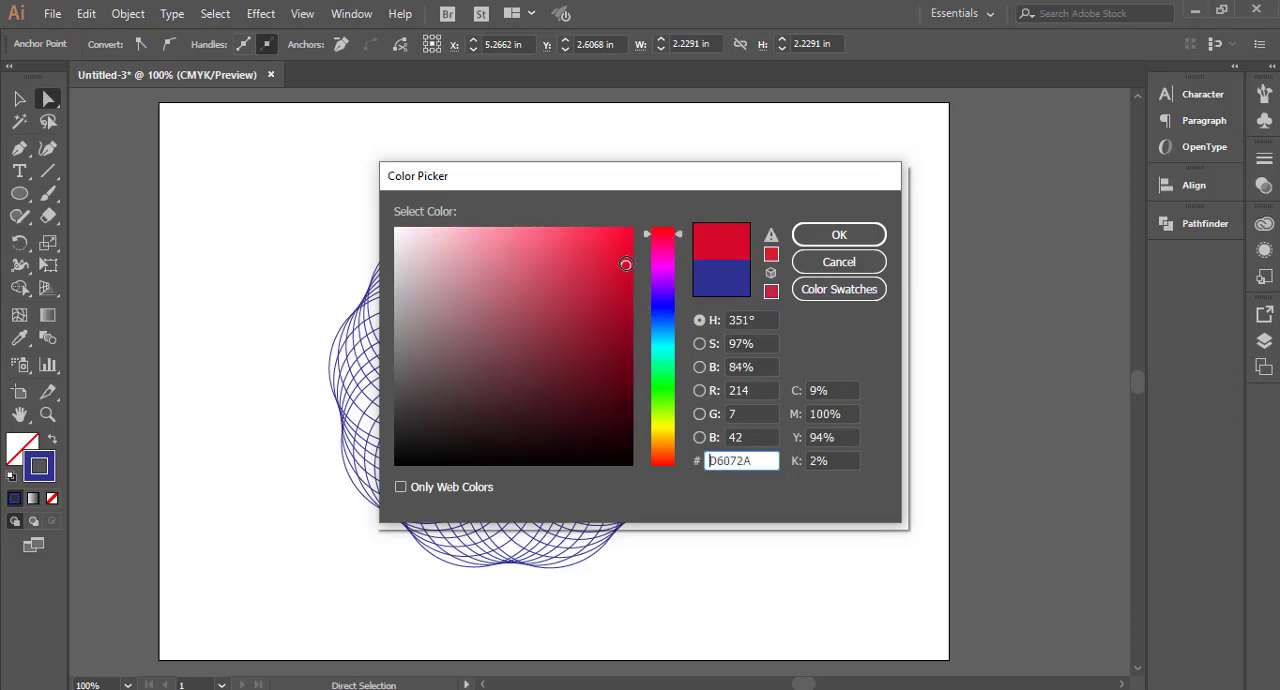
click(839, 234)
click(718, 334)
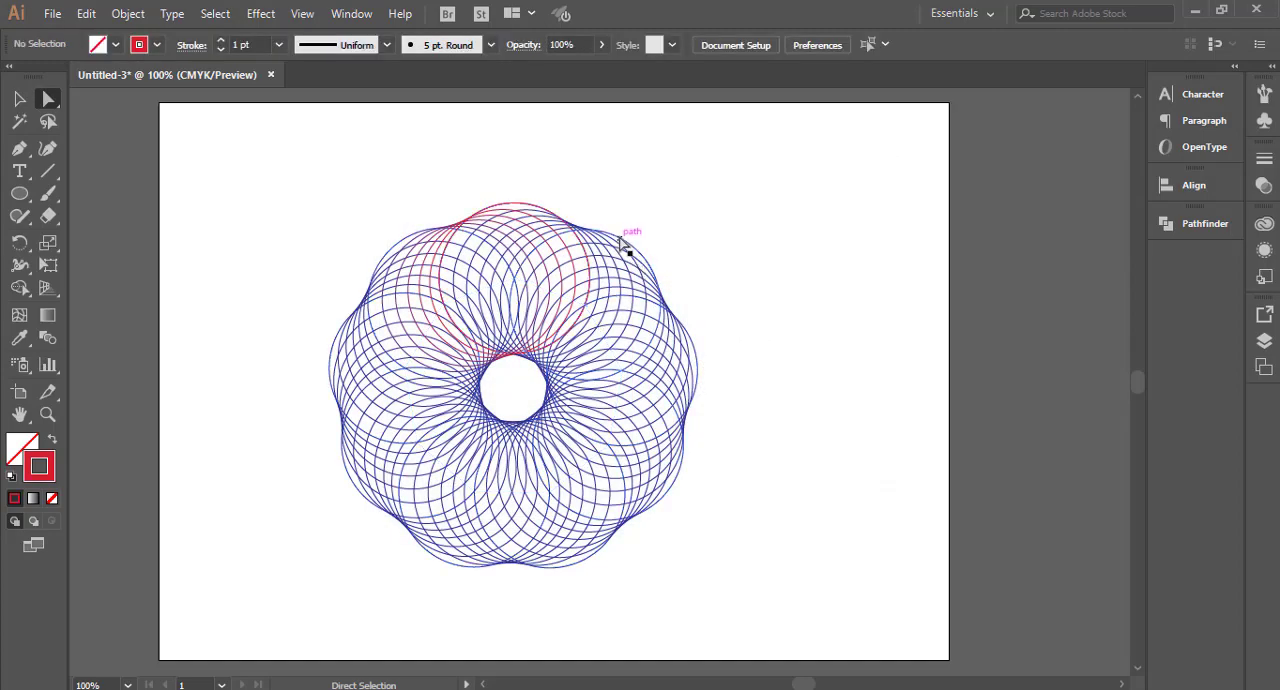
Step: Directly select the circle just right of the red one and change its stroke to bright blue, #0E09CC
click(627, 241)
double_click(52, 474)
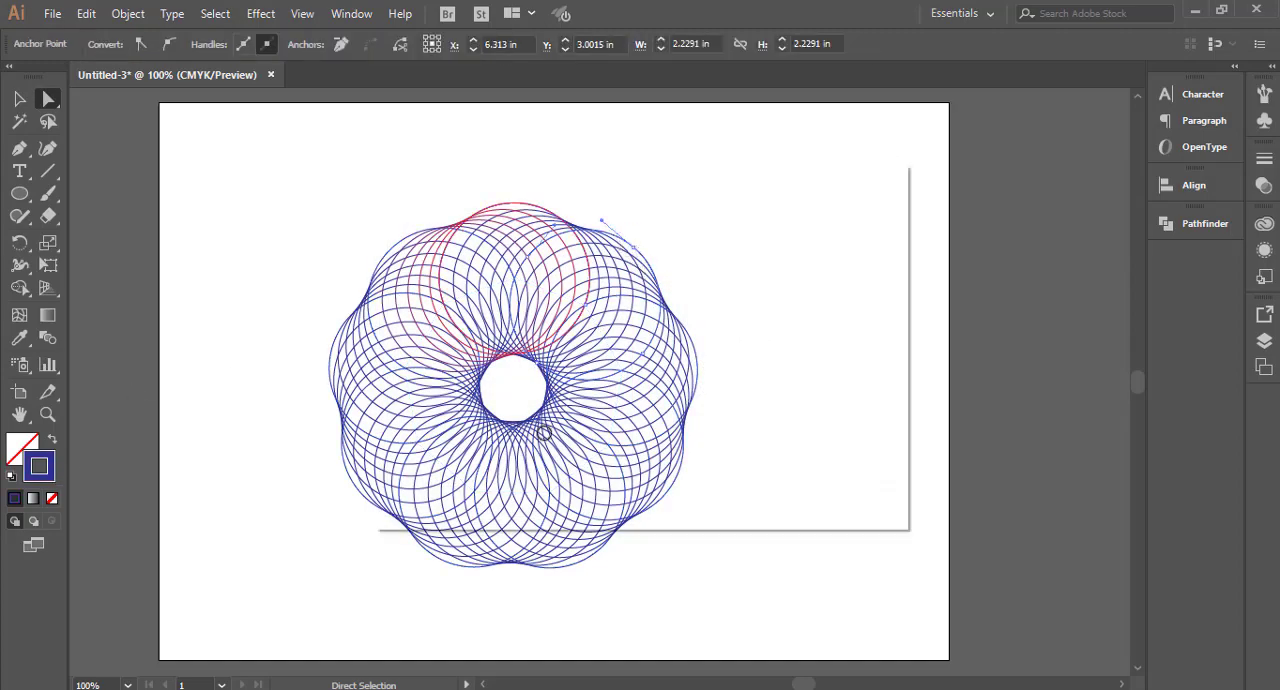
drag(642, 338, 674, 434)
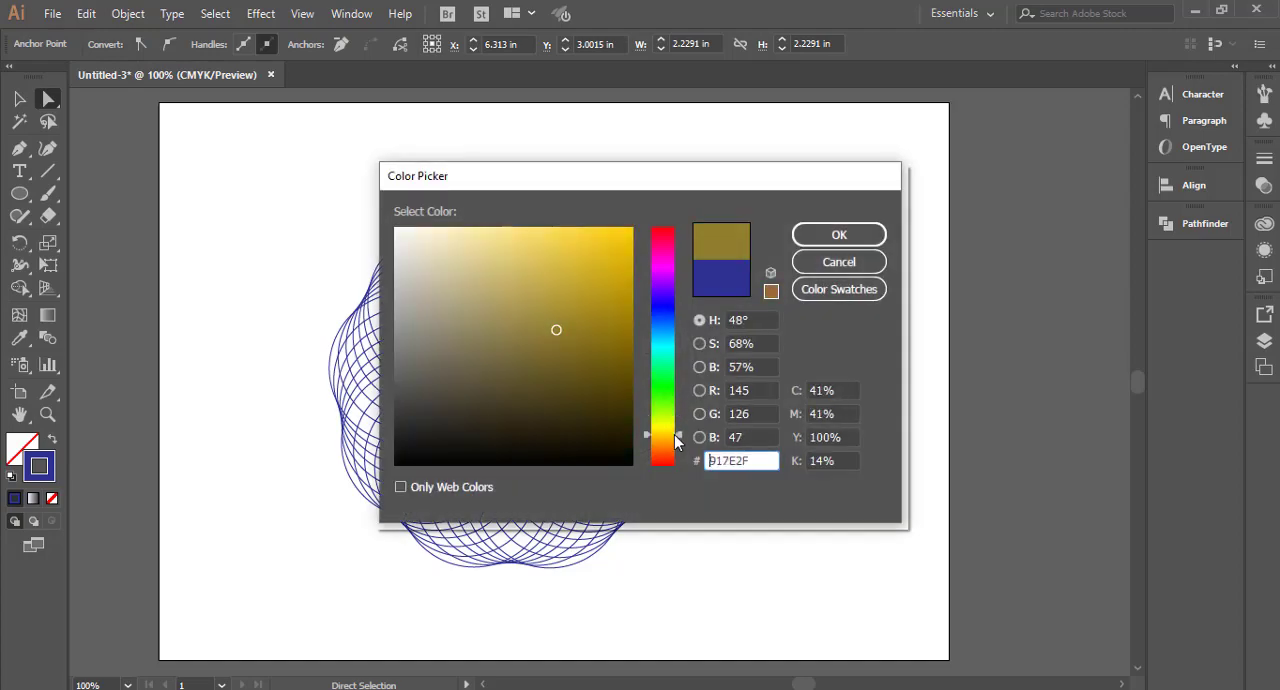
click(660, 304)
click(614, 274)
click(623, 274)
click(813, 244)
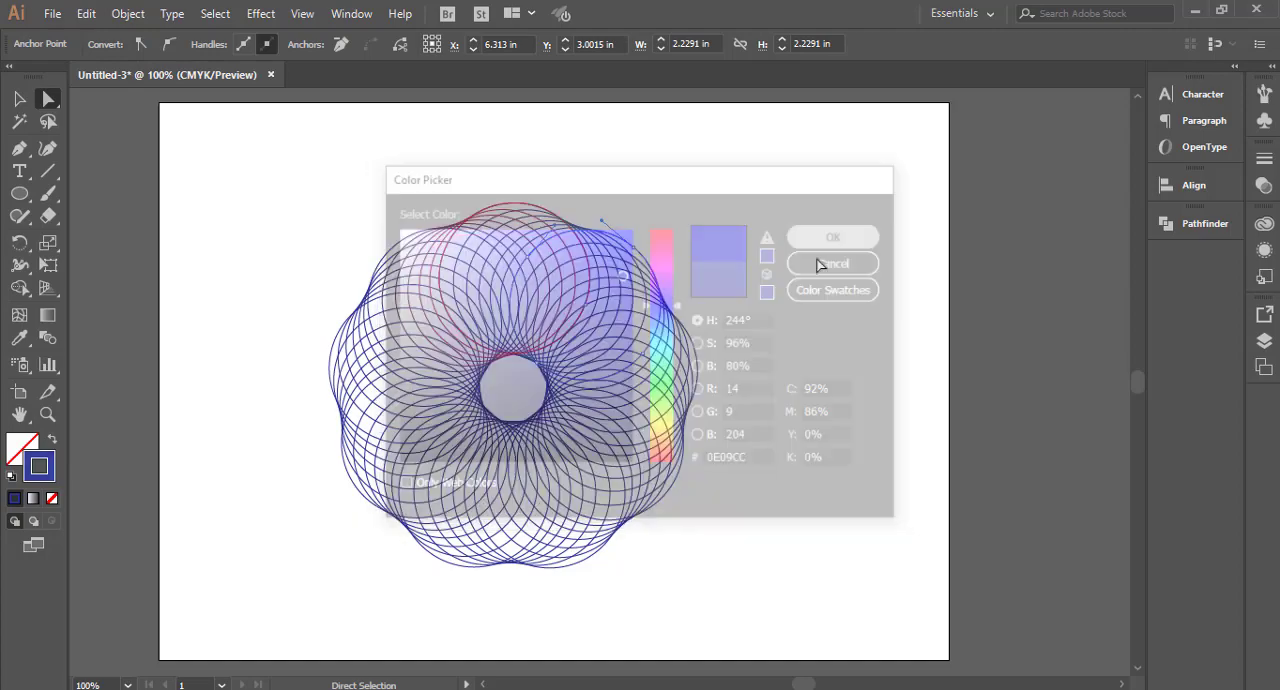
click(760, 346)
click(633, 247)
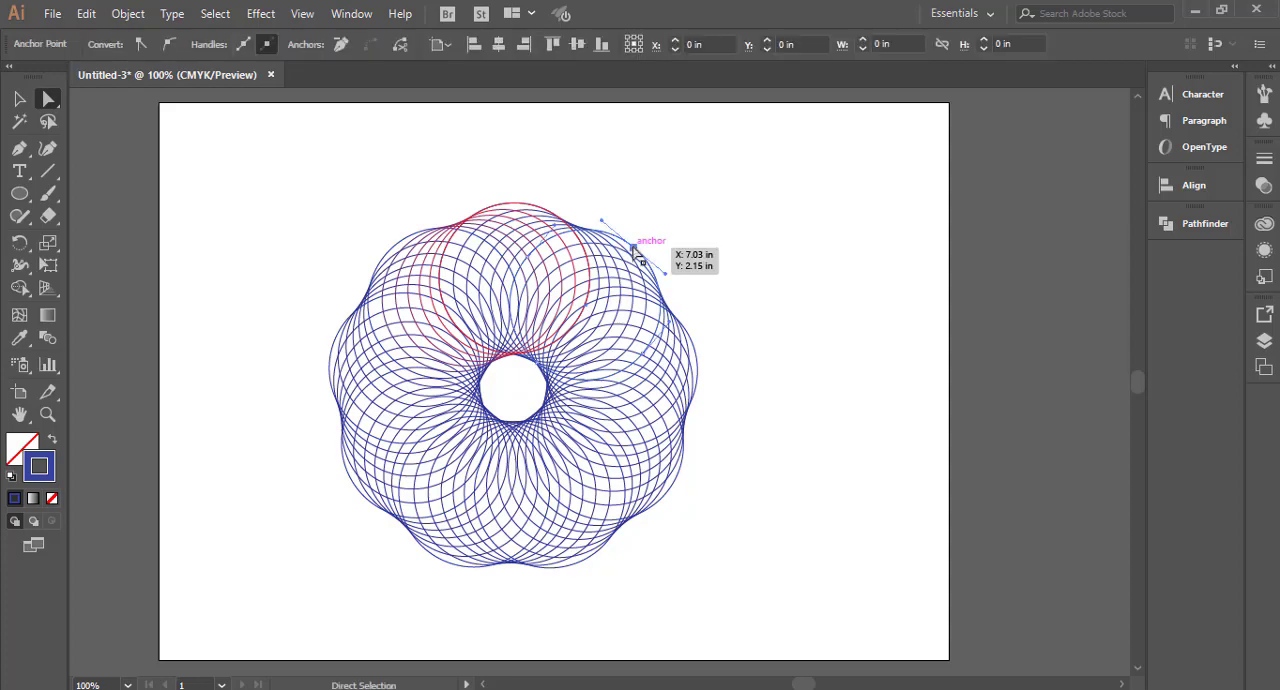
drag(633, 247, 692, 254)
key(ctrl+z)
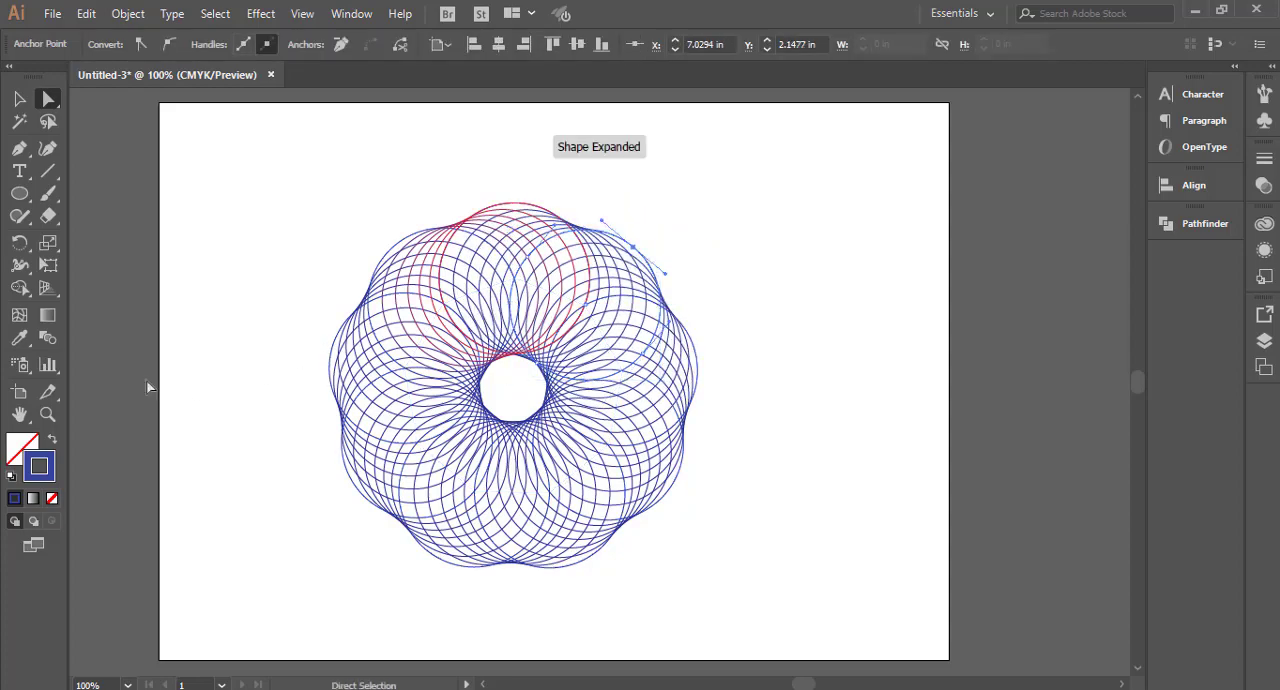
double_click(39, 467)
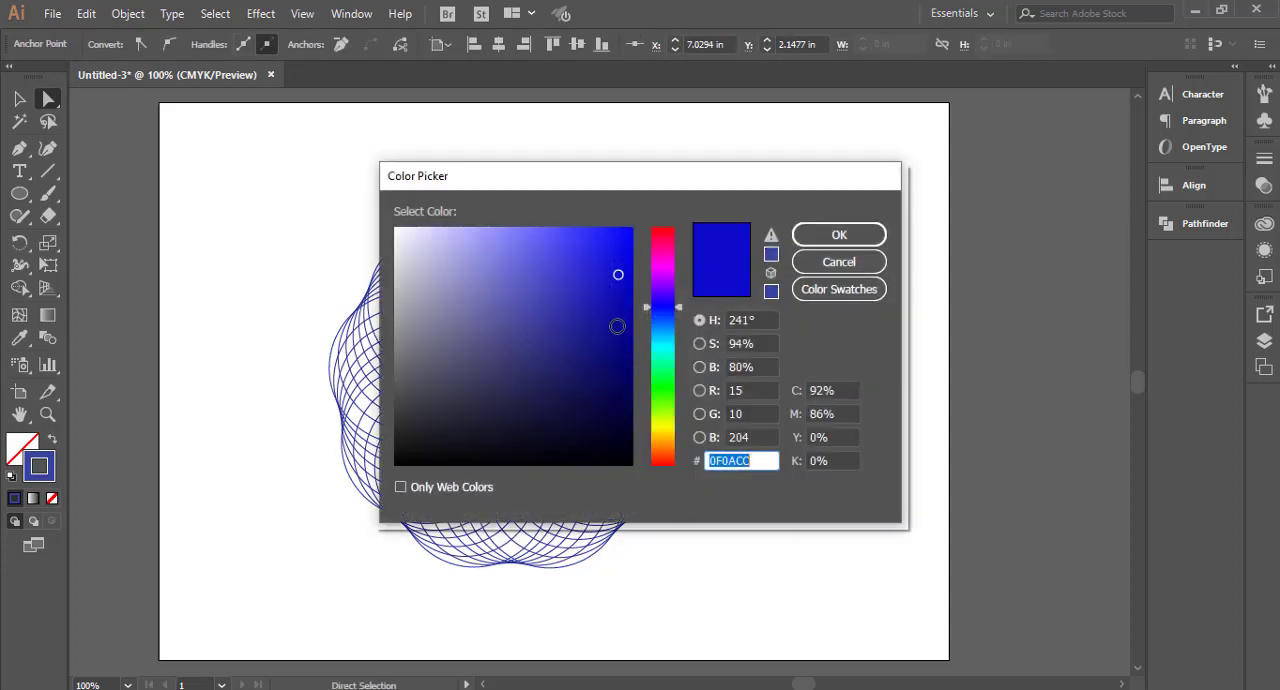
click(839, 263)
click(790, 382)
click(24, 102)
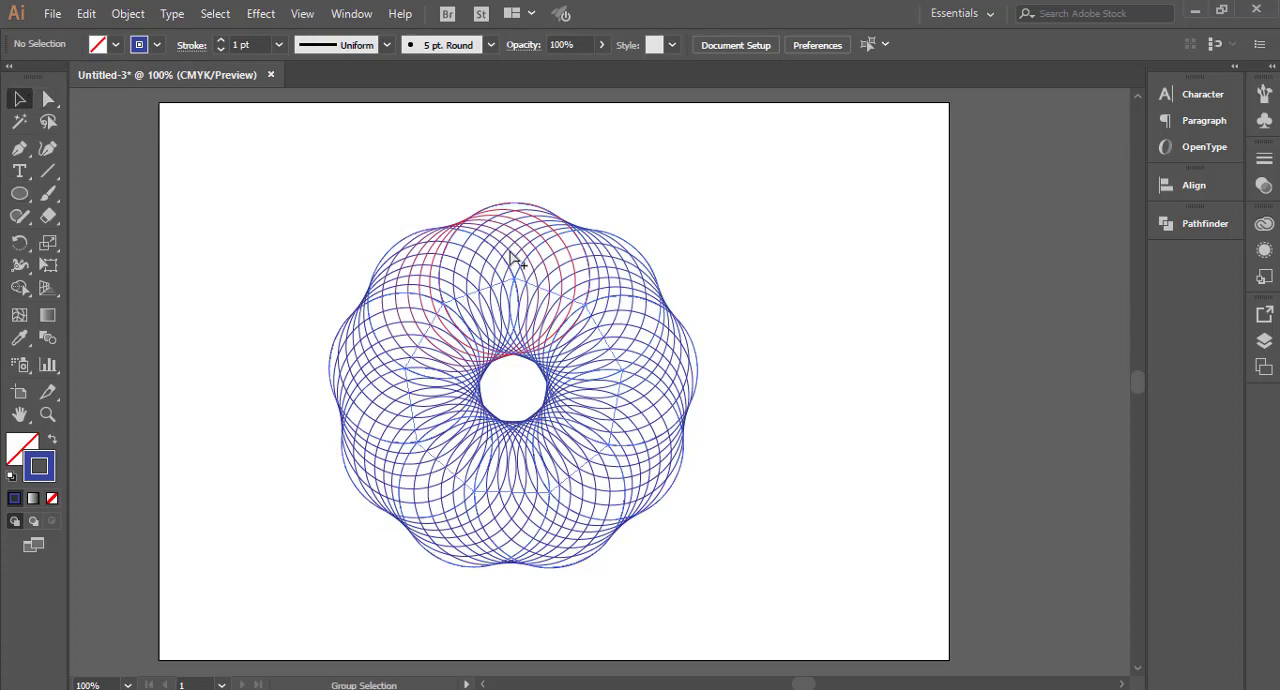
Step: Directly select the blend's upper-right circle, beside the red topmost one, and change its stroke to a deep green
scroll(574, 255, up, 2)
key(a)
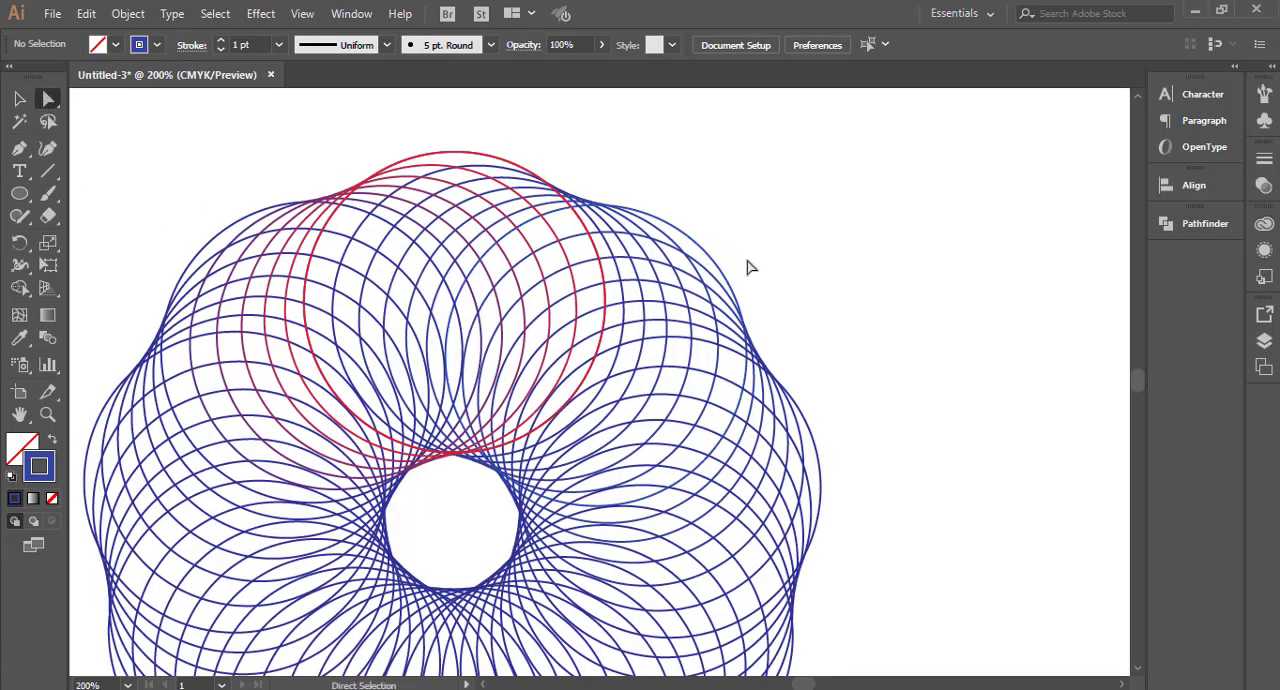
click(686, 250)
scroll(686, 251, down, 1)
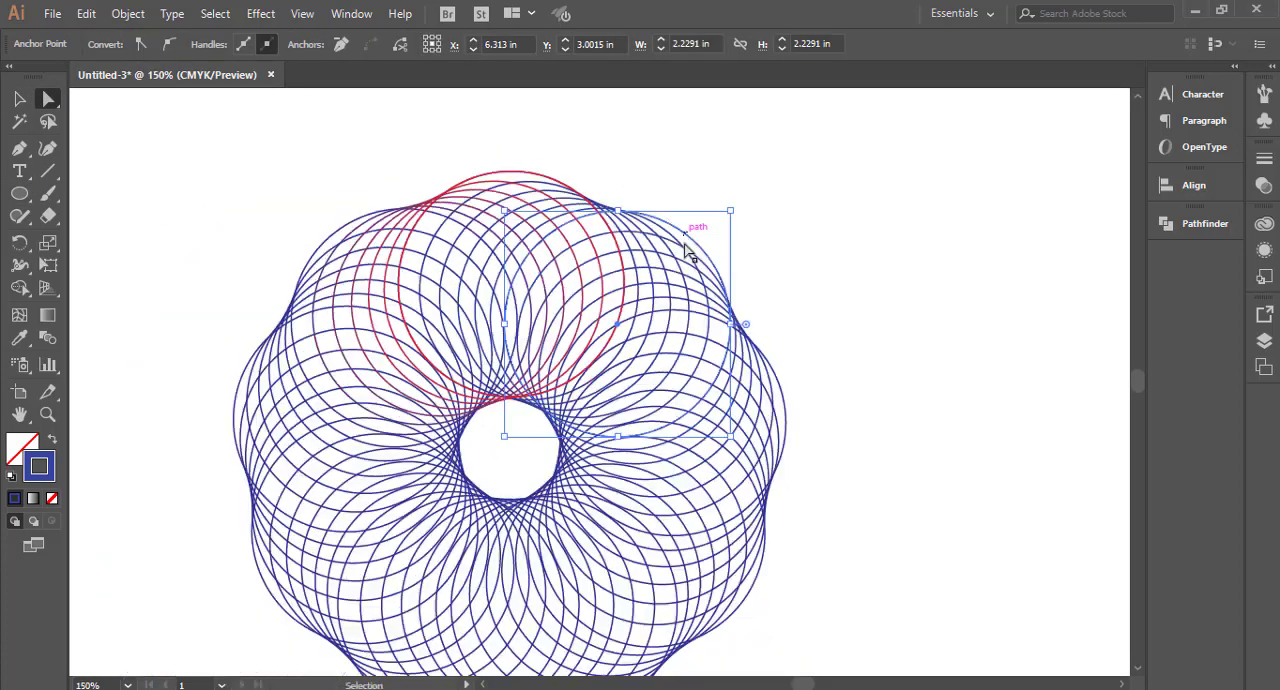
double_click(50, 475)
drag(669, 354, 672, 376)
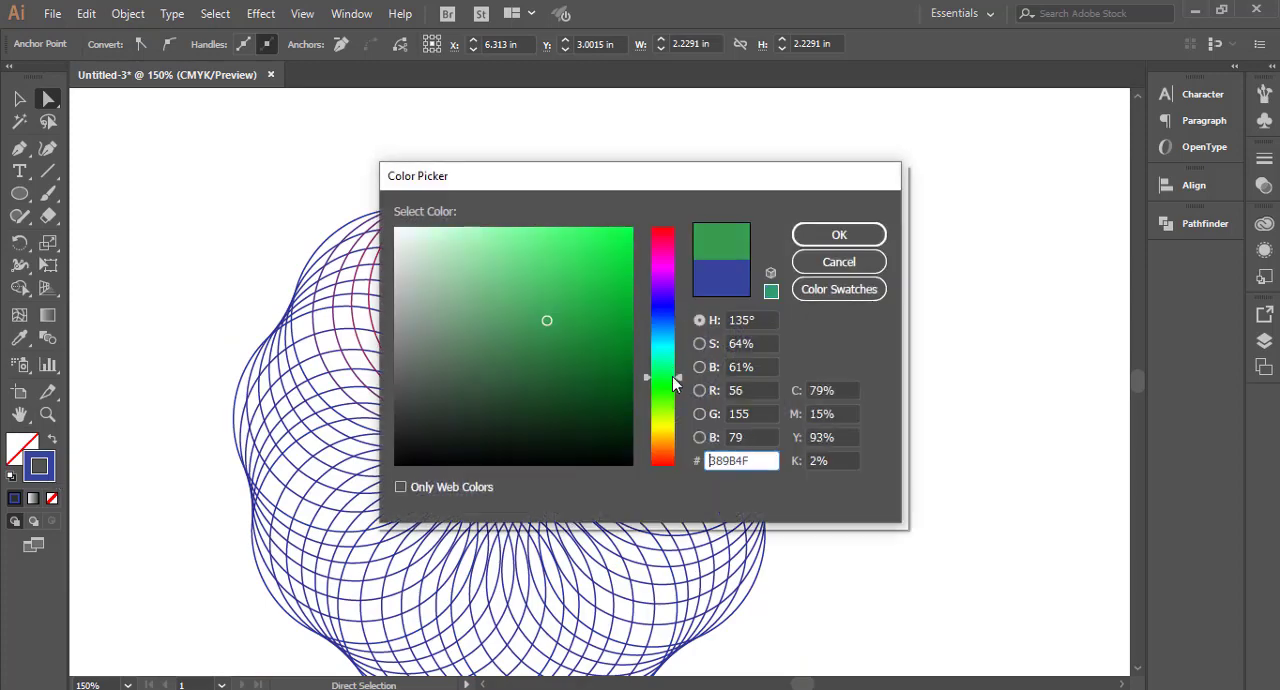
click(628, 328)
click(632, 340)
click(839, 234)
click(843, 394)
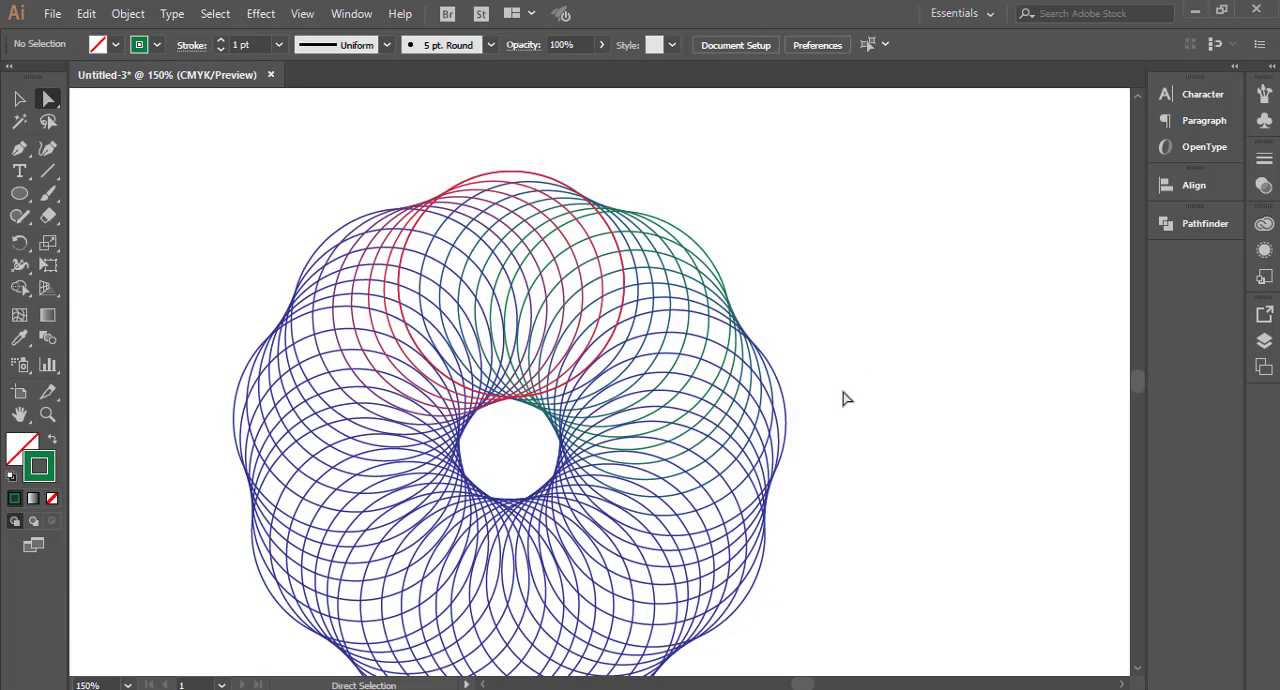
Step: Directly select the rightmost circle of the ring blend and change its stroke to magenta, #C609B9
drag(822, 462, 790, 397)
click(754, 336)
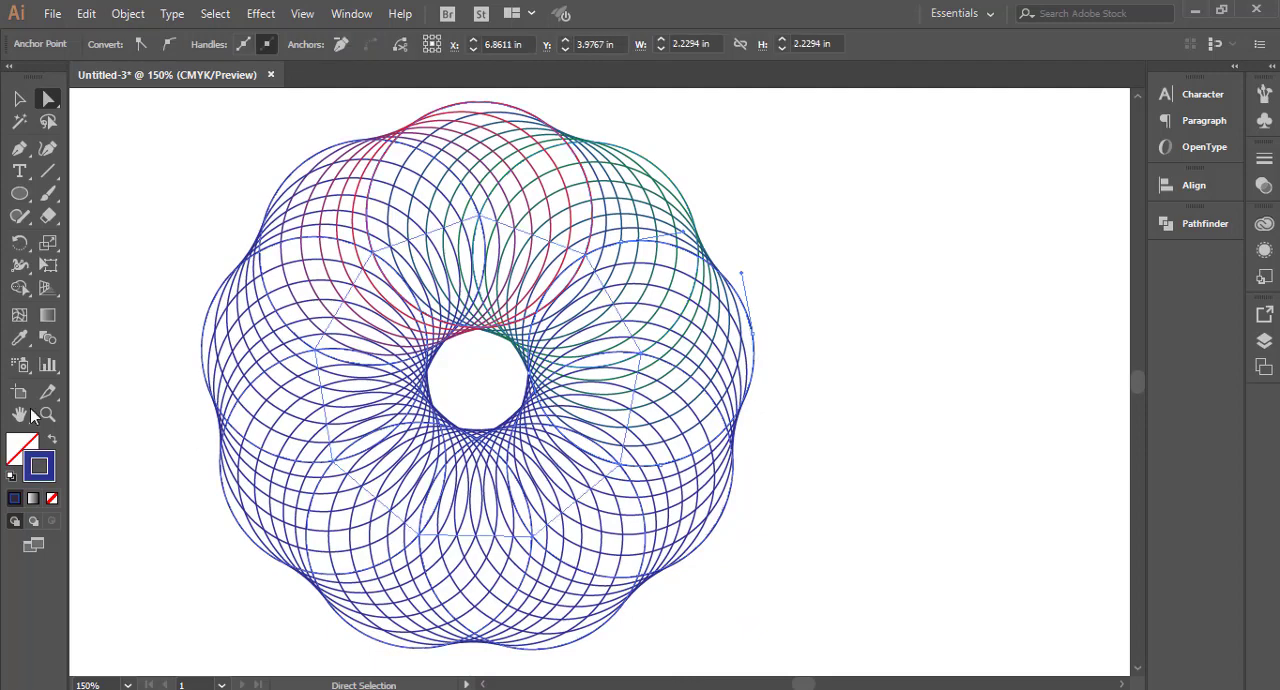
double_click(42, 478)
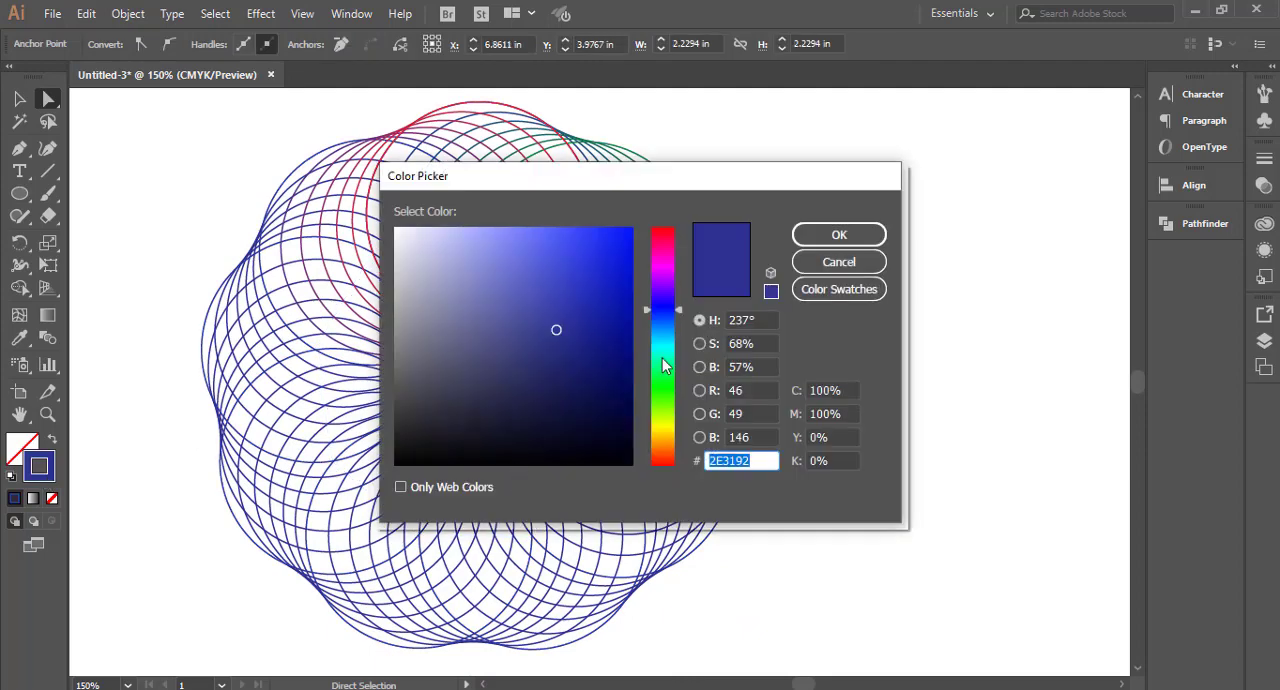
click(664, 353)
click(662, 429)
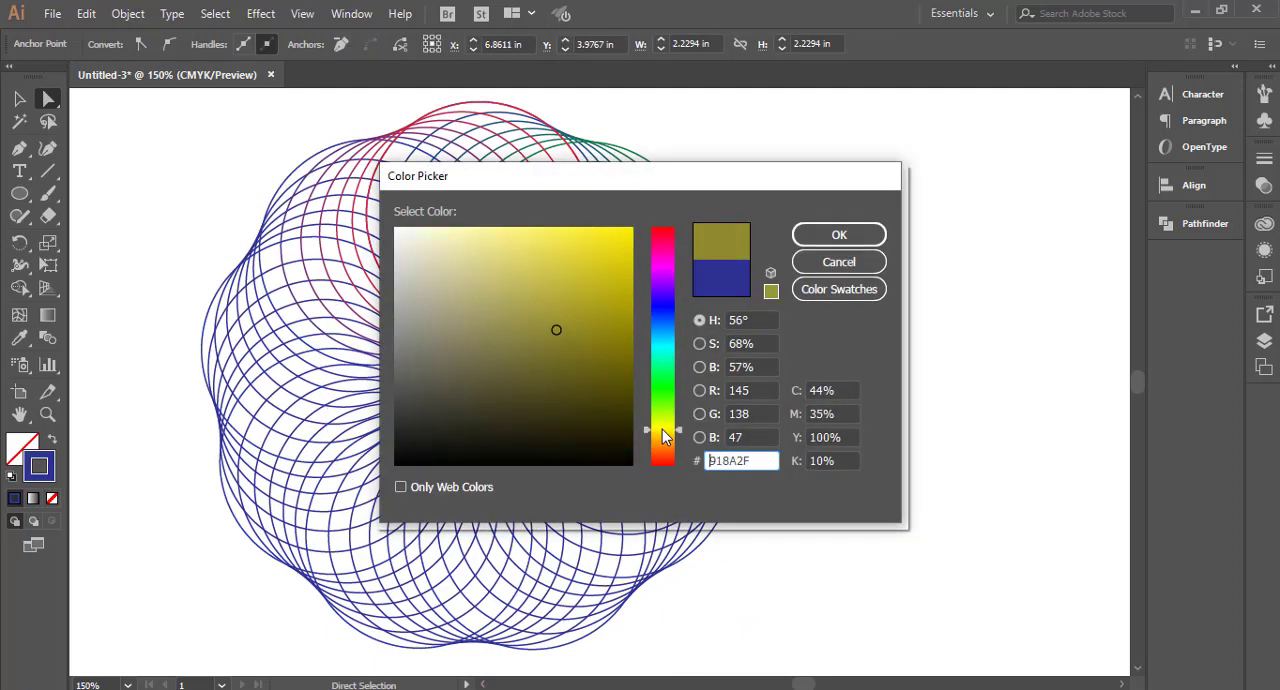
click(660, 264)
click(623, 279)
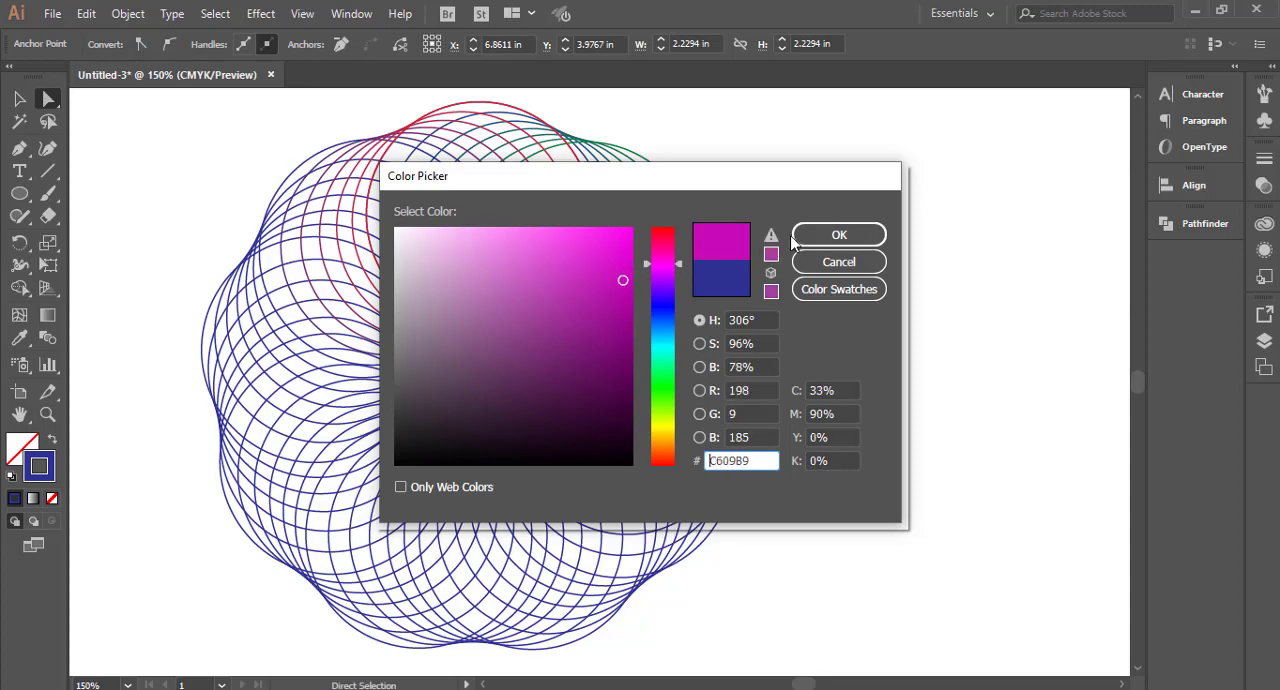
click(829, 236)
click(820, 448)
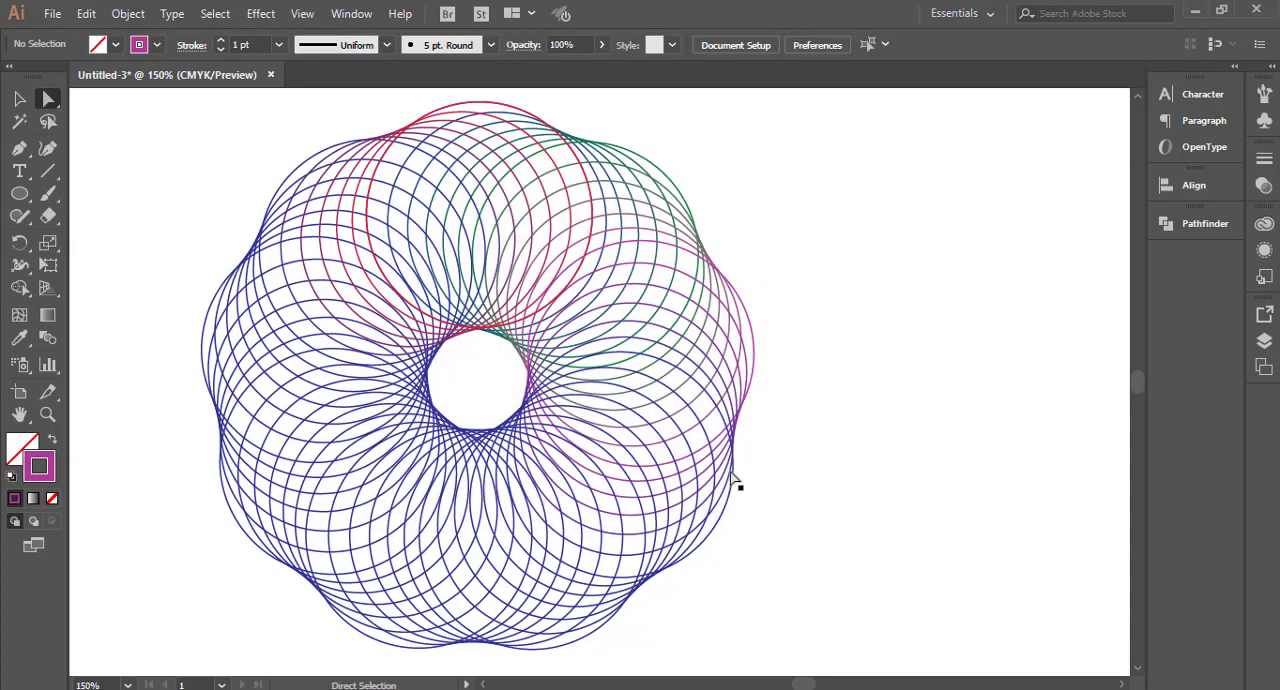
Step: Directly select the lower-right circle below the magenta one and change its stroke to dark green
click(726, 518)
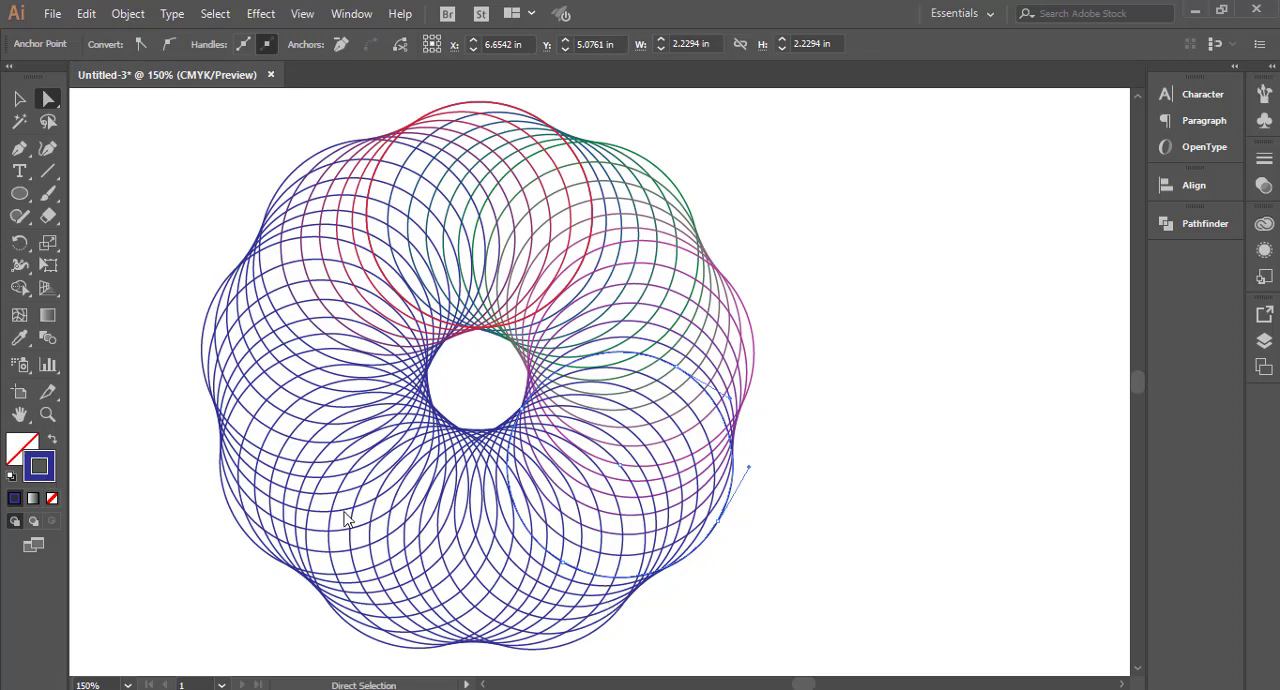
drag(668, 360, 670, 397)
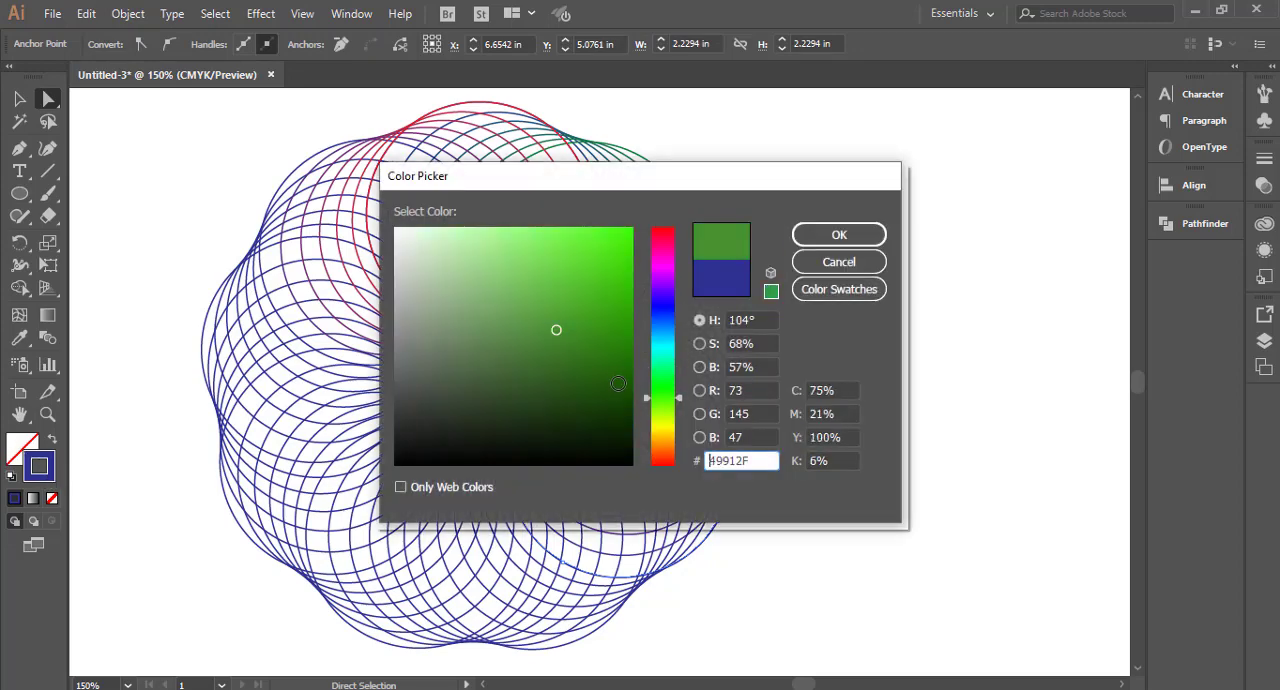
click(631, 392)
click(820, 244)
click(803, 469)
Step: Directly select the right one of the two bottom circles in the blend and change its stroke to light turquoise
scroll(798, 473, down, 1)
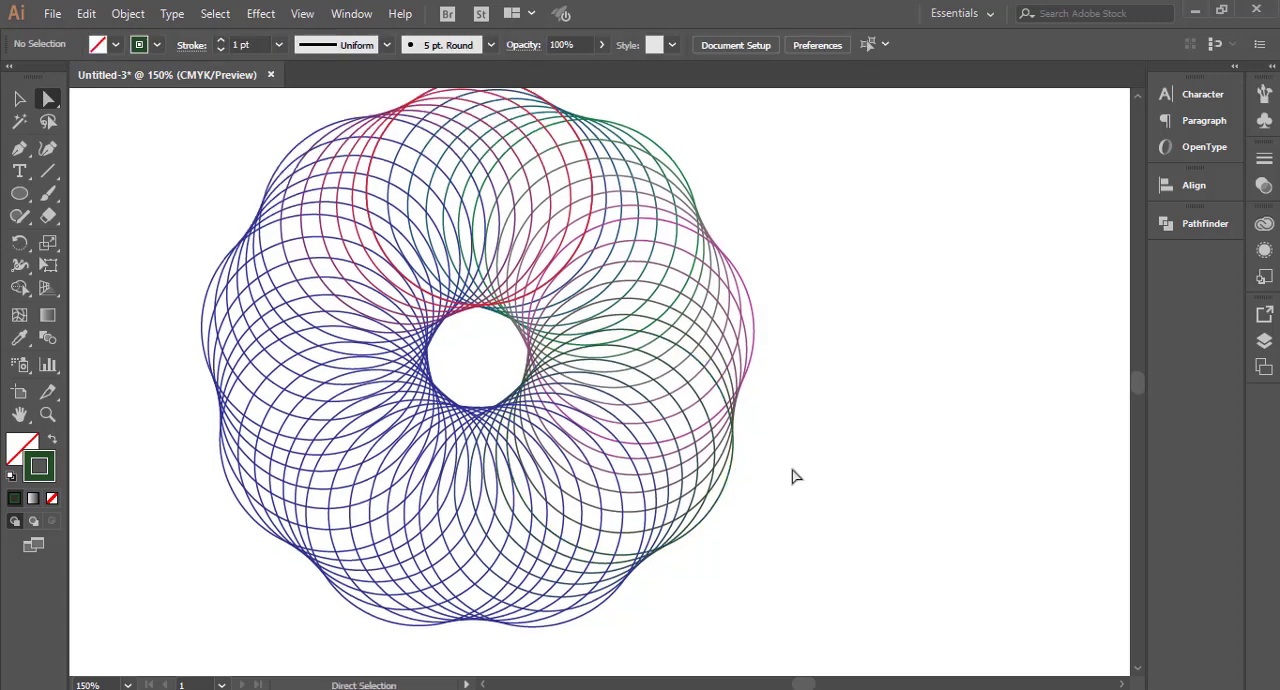
click(597, 592)
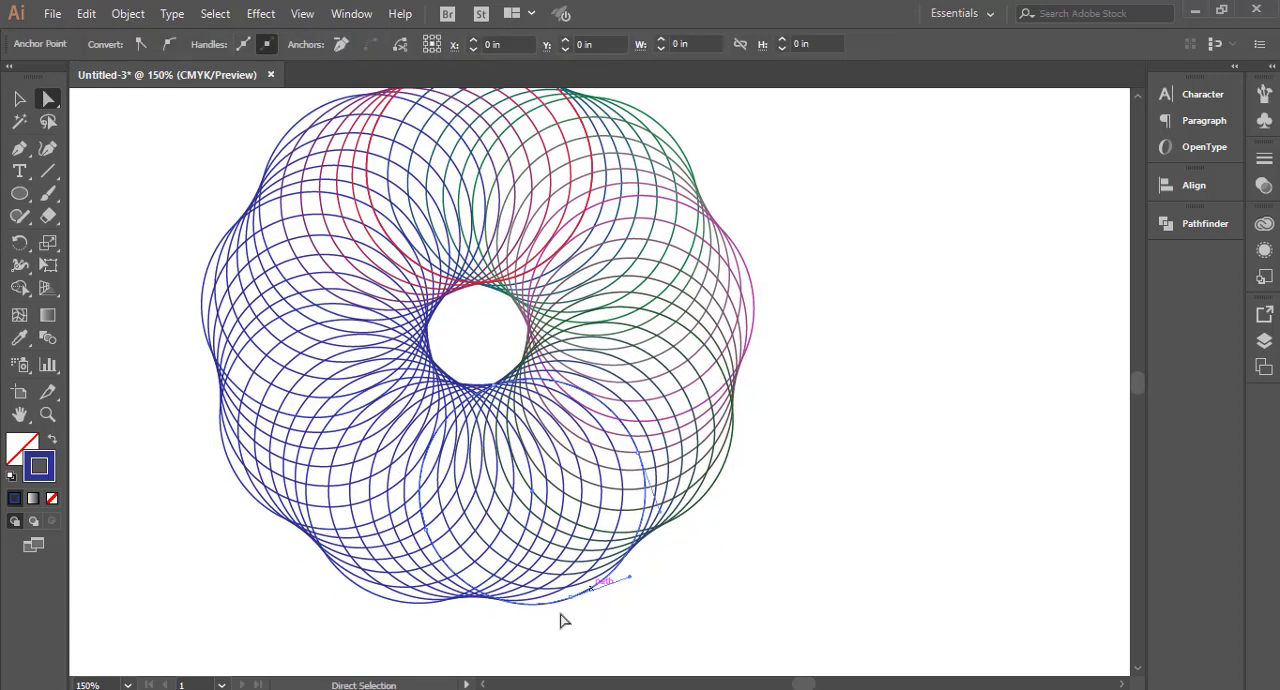
double_click(36, 472)
drag(603, 360, 623, 375)
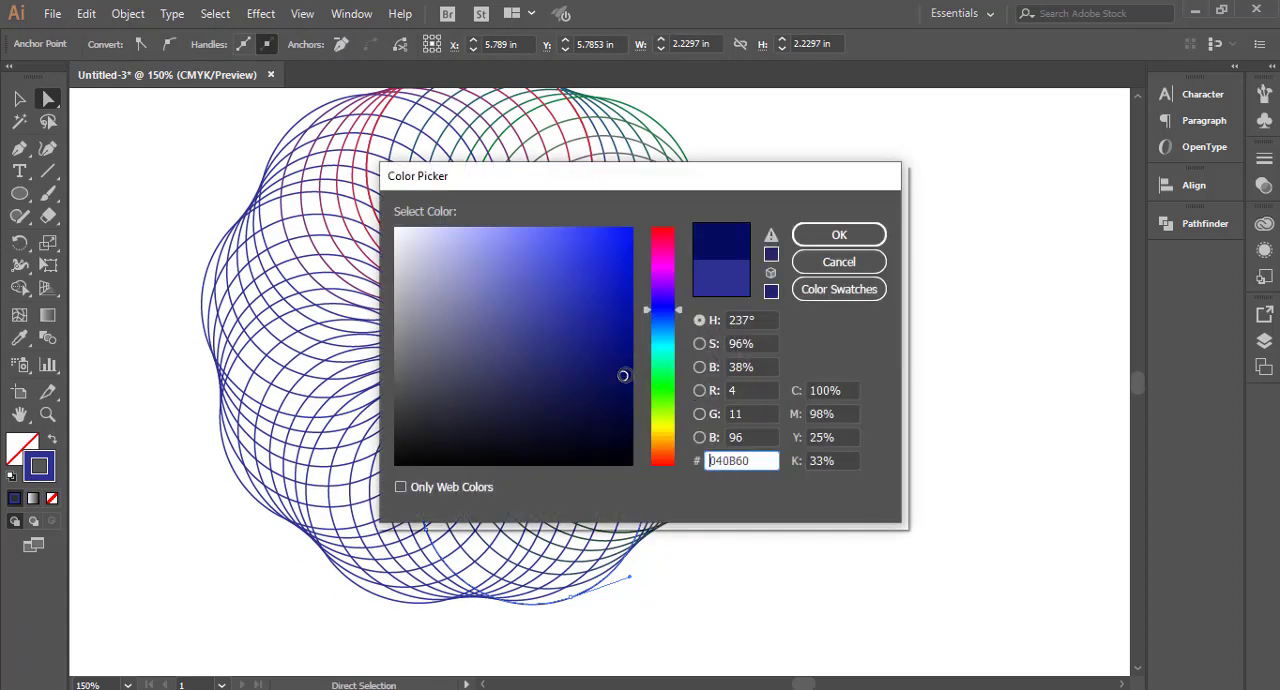
drag(673, 336, 665, 350)
drag(620, 315, 621, 234)
click(832, 238)
click(748, 535)
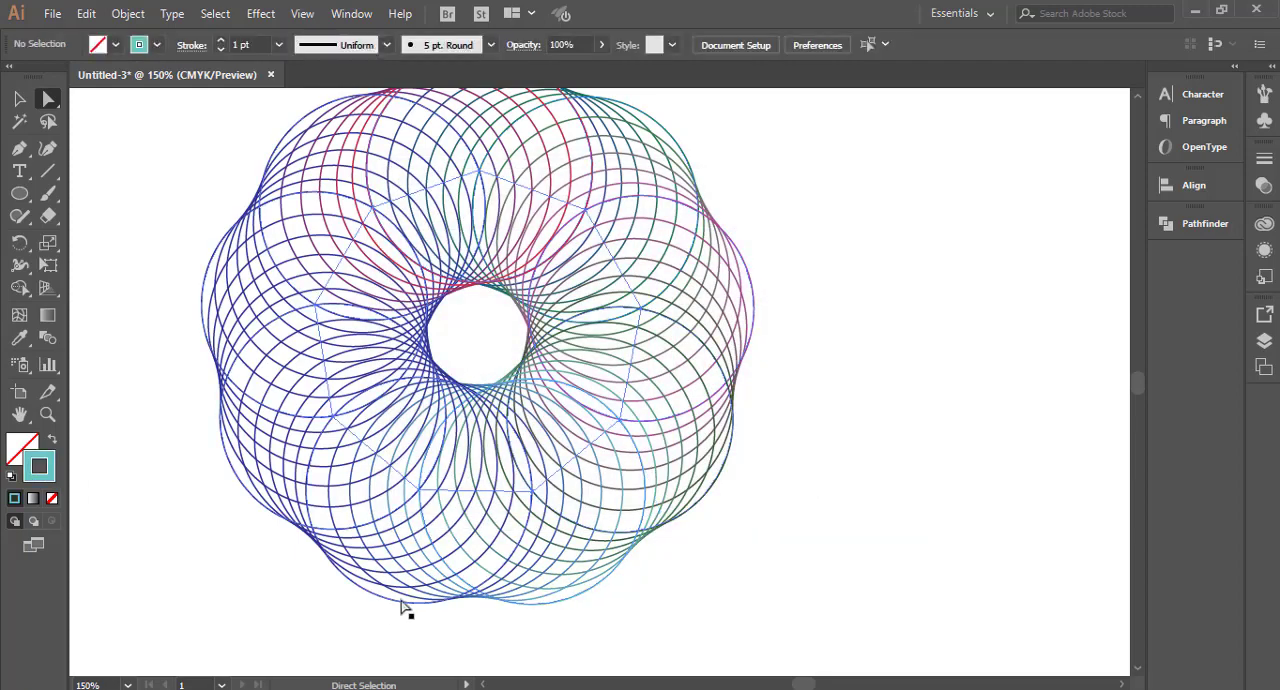
Step: Directly select the left one of the two bottom circles and change its stroke to bright orange-red
click(381, 598)
double_click(40, 468)
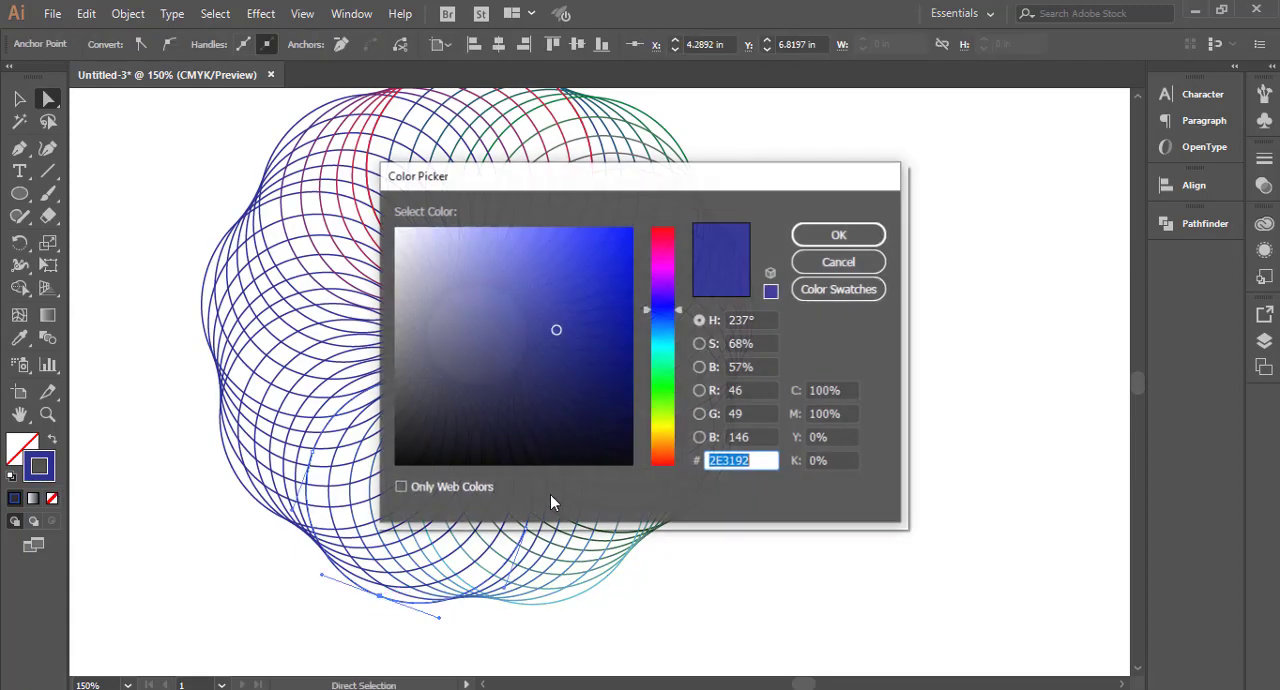
drag(664, 448, 664, 453)
drag(619, 416, 633, 242)
click(839, 234)
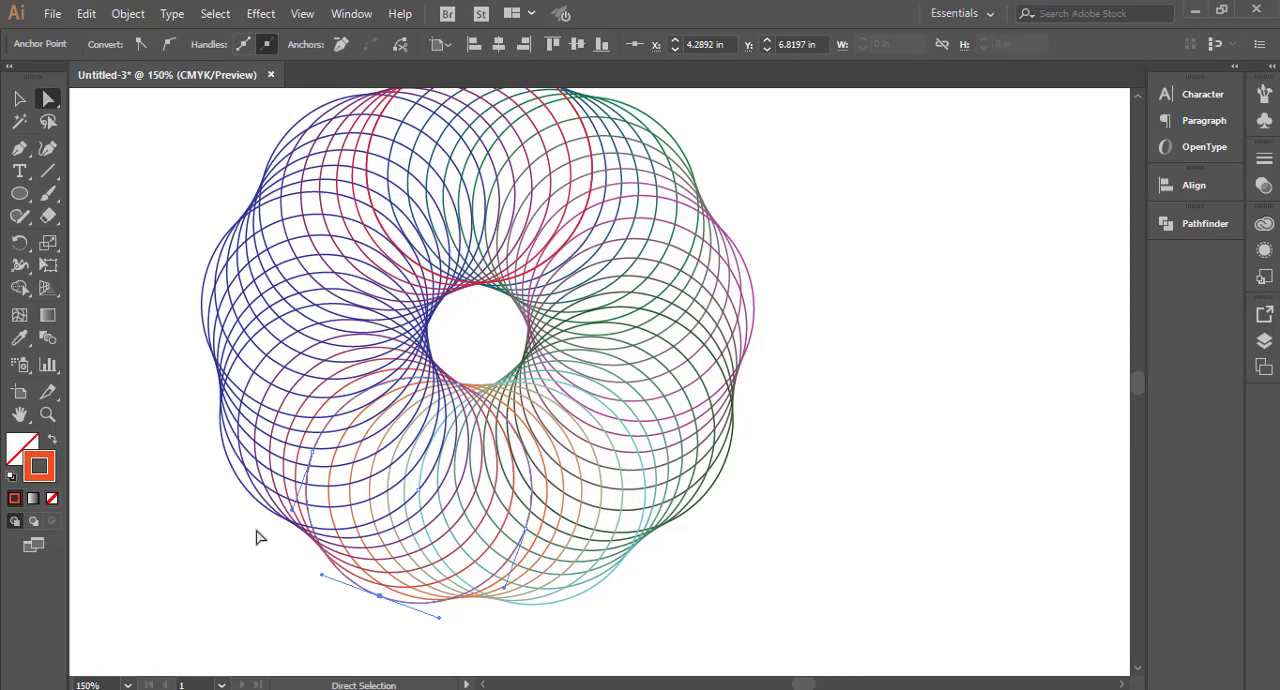
Step: Directly select the lower-left circle of the ring blend and change its stroke to green, #037500
click(246, 494)
double_click(52, 472)
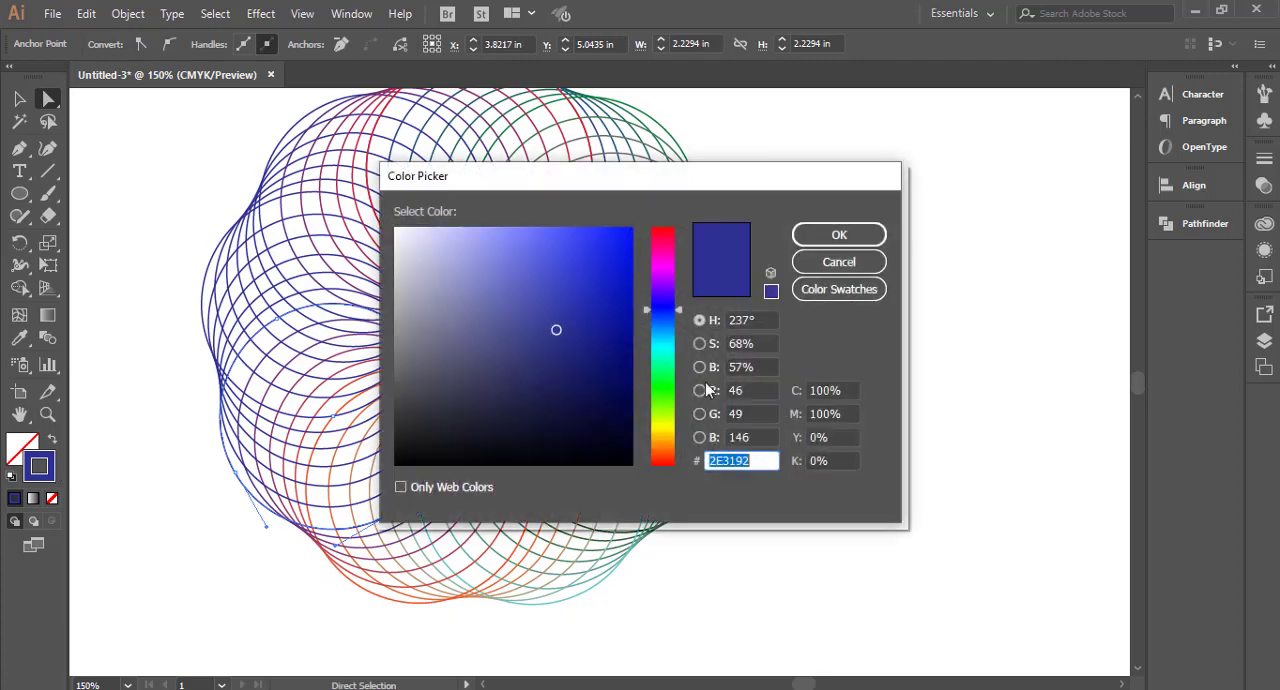
mouse_move(667, 378)
mouse_down()
mouse_move(665, 363)
mouse_move(665, 387)
mouse_up()
click(631, 356)
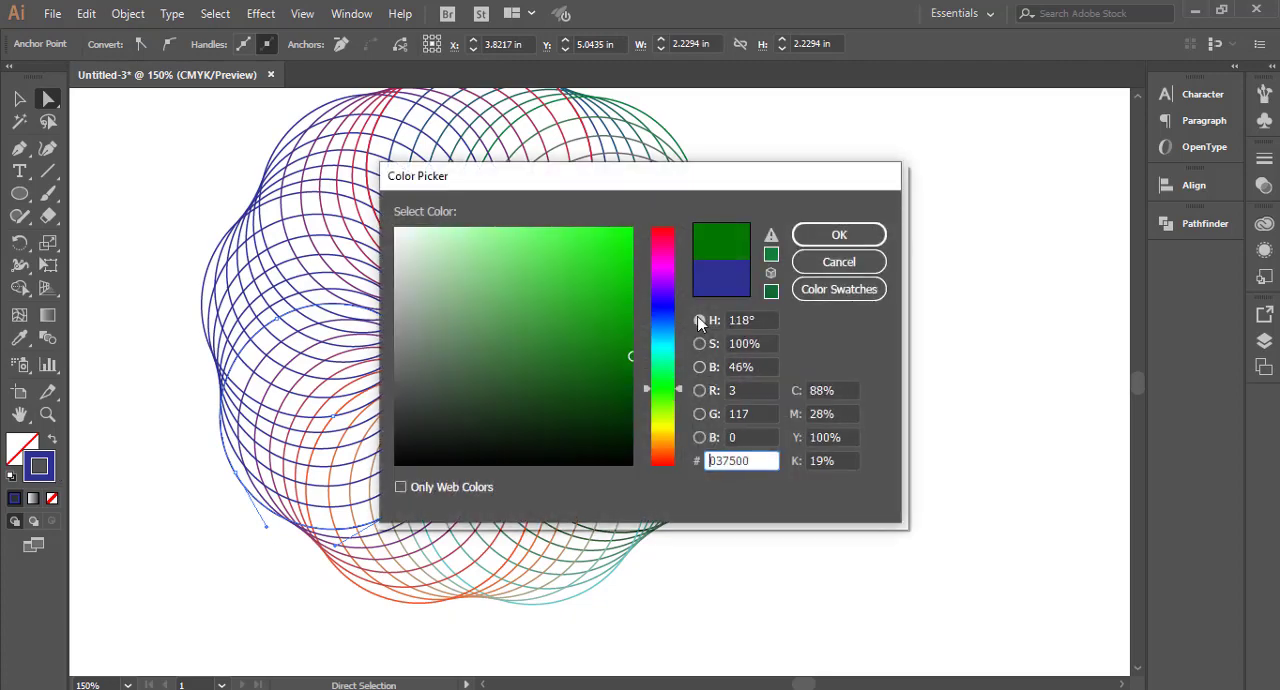
click(813, 242)
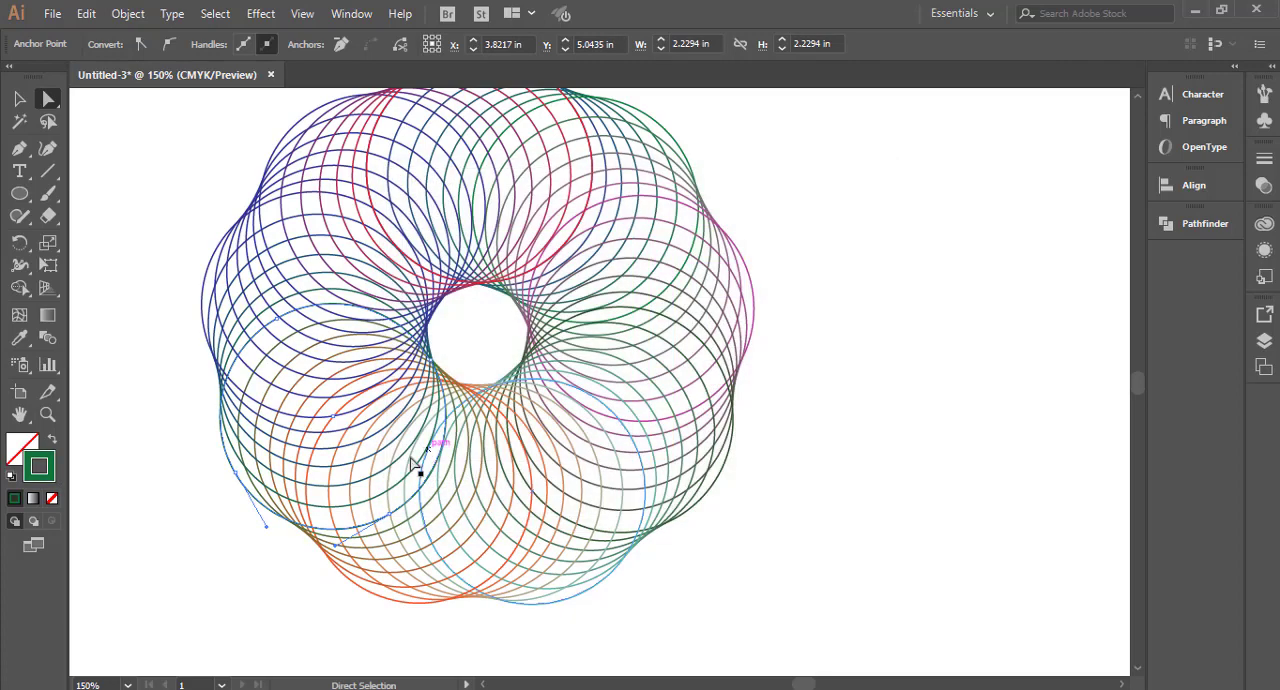
Step: Directly select the leftmost circle of the ring blend and change its stroke to purple
click(206, 293)
double_click(51, 474)
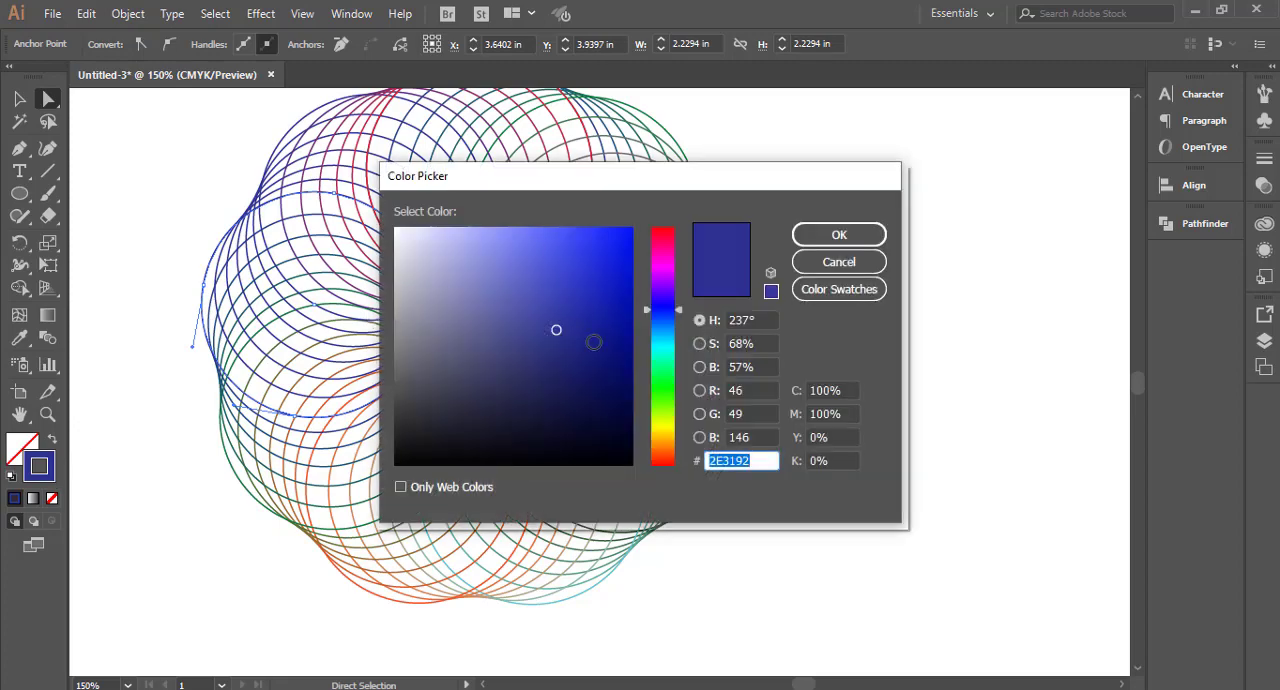
drag(679, 341, 669, 262)
click(826, 235)
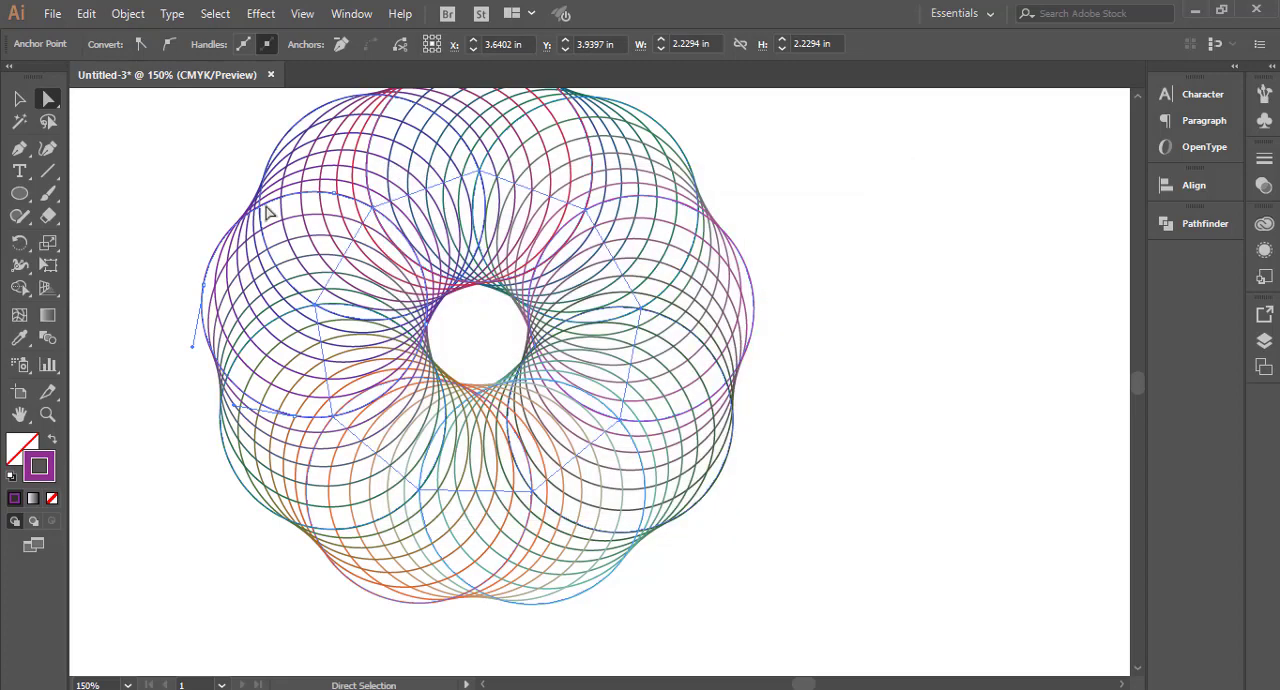
Step: Directly select the upper-left circle of the blend, change its stroke to crimson, #BF003B, and deselect it
scroll(312, 163, up, 1)
click(312, 163)
double_click(33, 476)
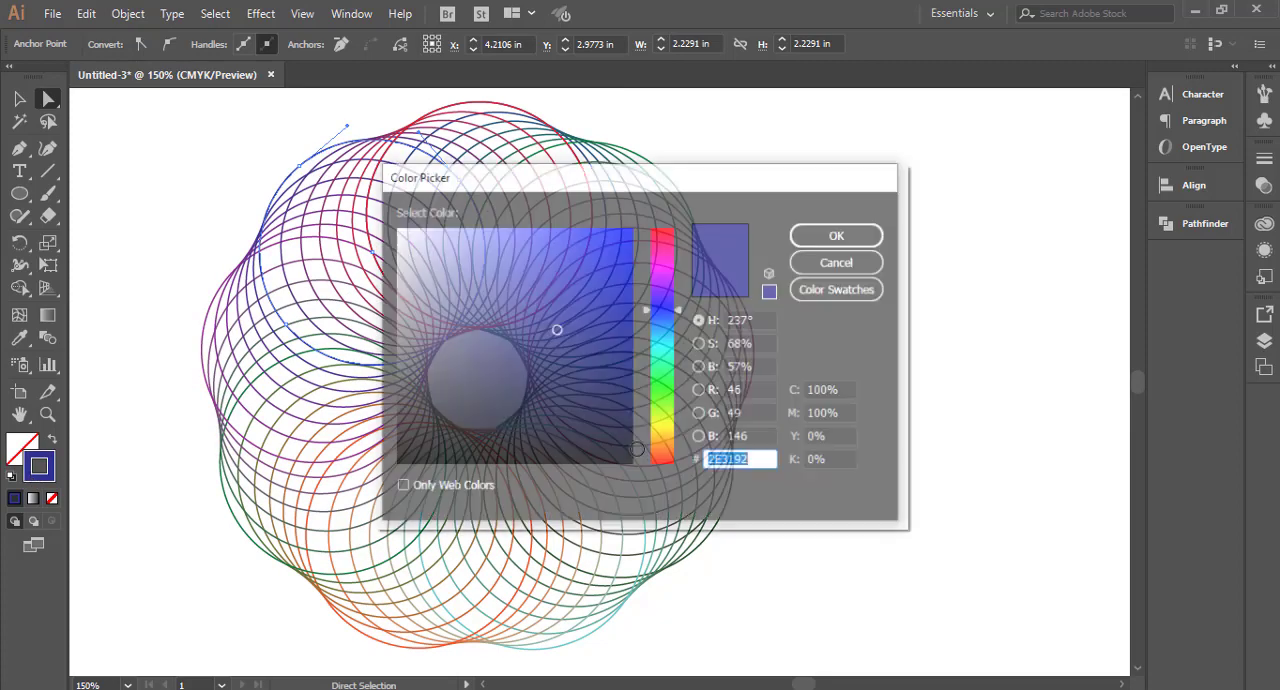
mouse_move(667, 385)
mouse_down()
mouse_move(664, 428)
mouse_move(658, 239)
mouse_up()
click(621, 256)
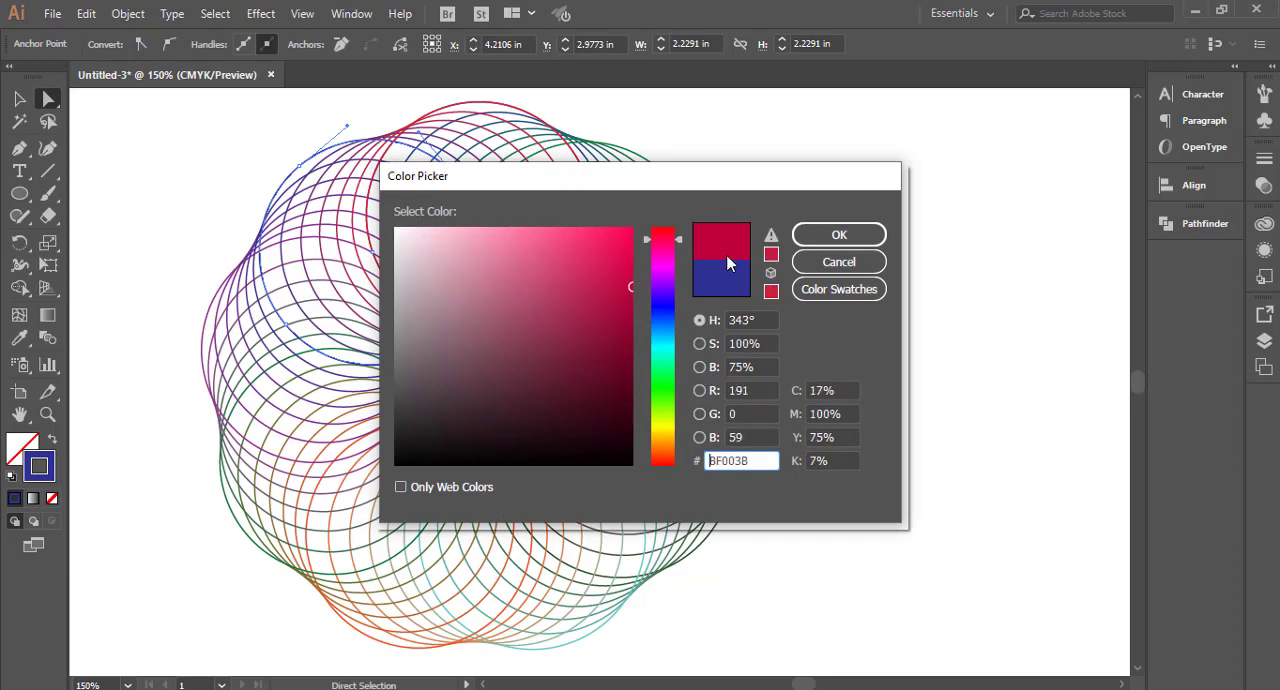
click(839, 234)
click(836, 335)
Step: Review the recolored pattern close up and as a whole, and select the entire ring blend on the artboard
key(ctrl+0)
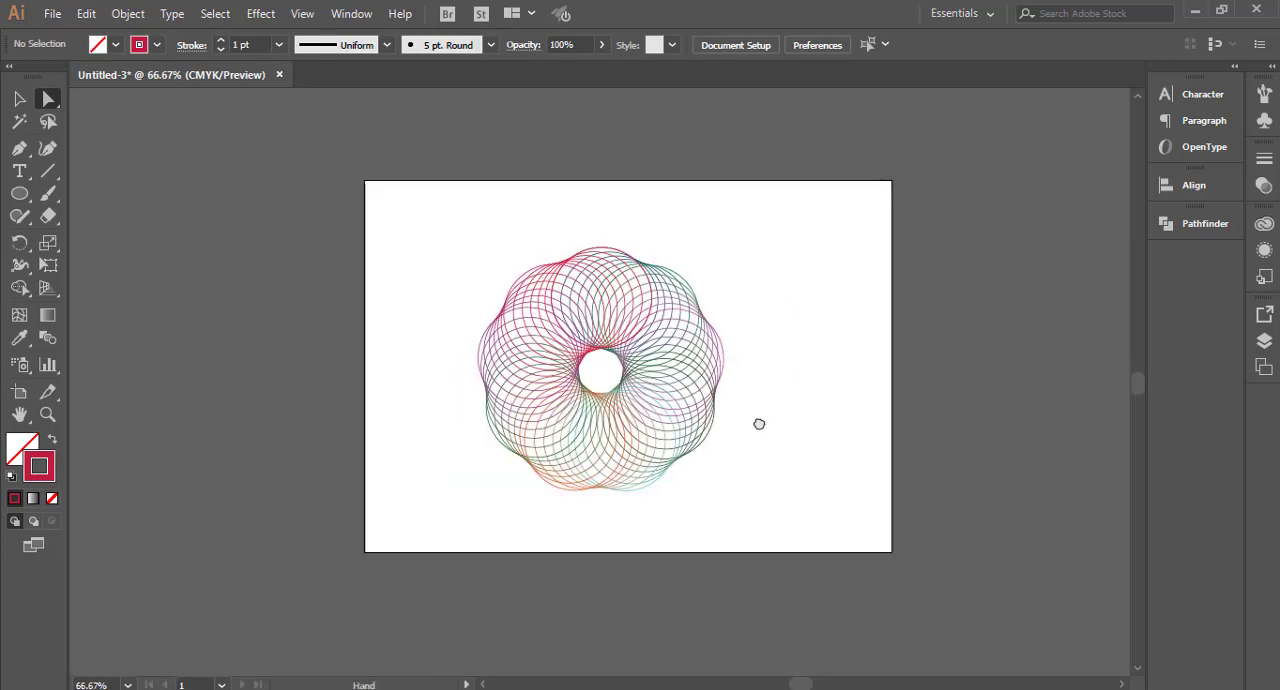
key(ctrl+1)
click(19, 98)
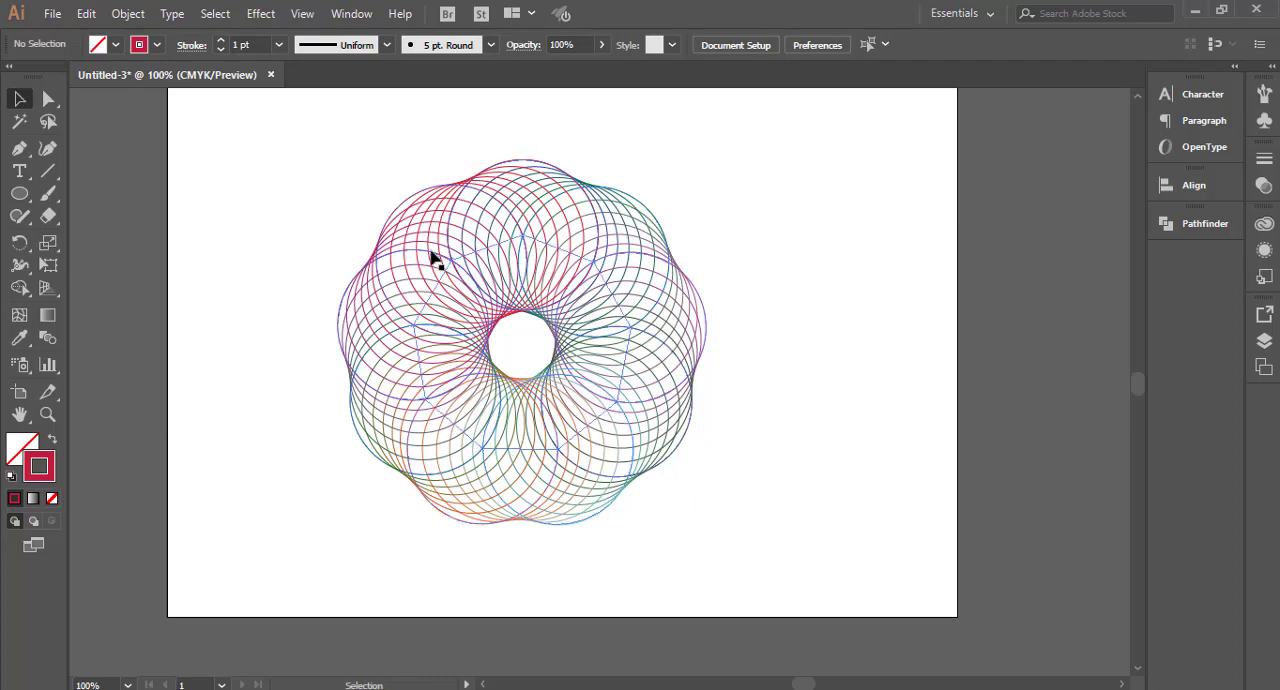
scroll(503, 196, up, 4)
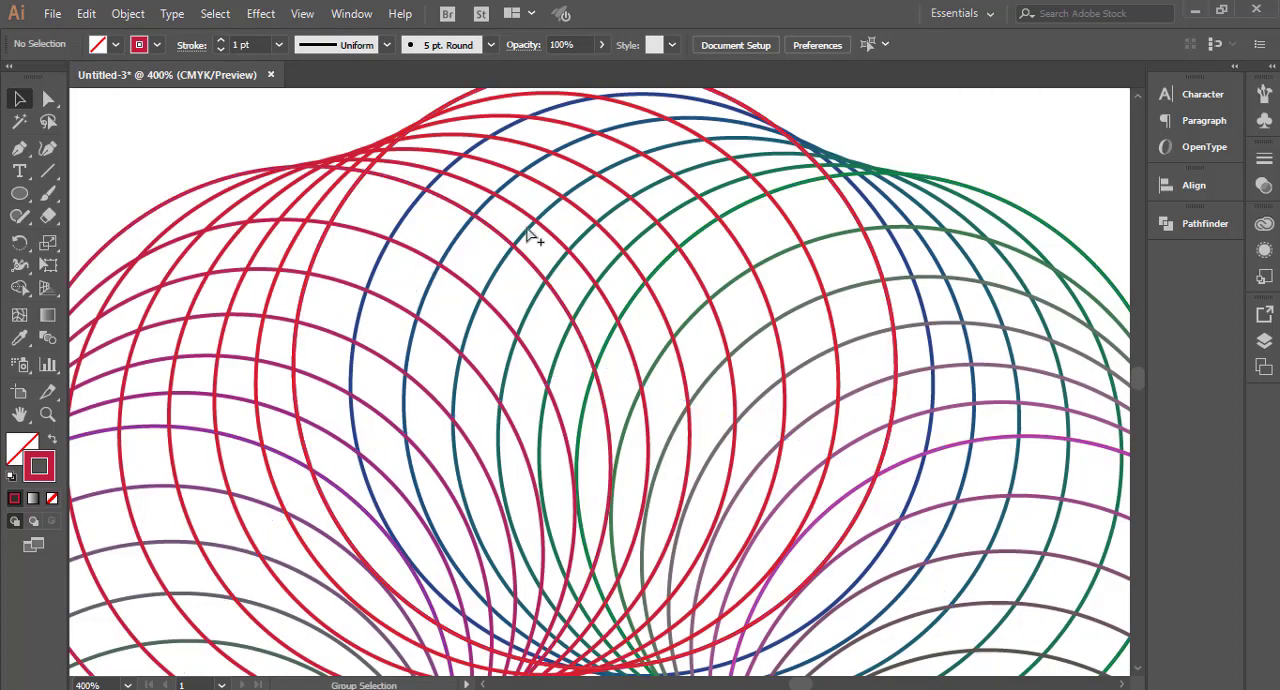
scroll(528, 232, down, 4)
scroll(691, 394, down, 1)
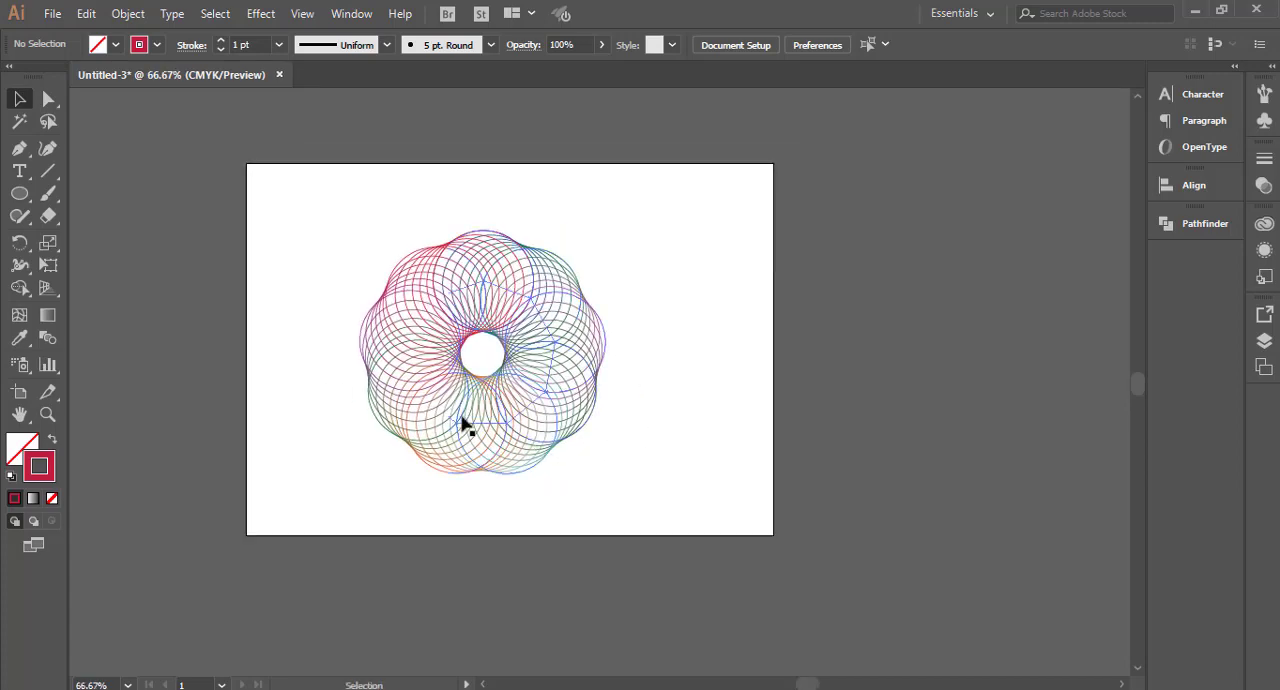
drag(565, 432, 499, 460)
drag(316, 207, 651, 500)
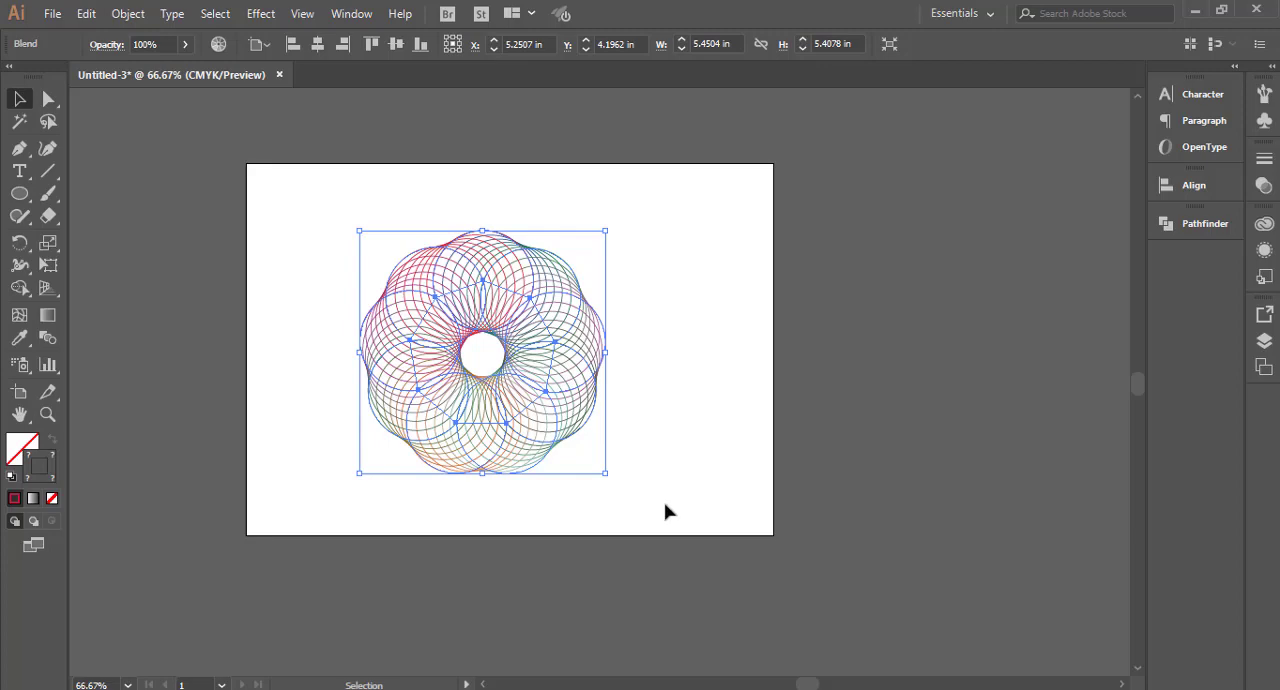
right_click(662, 510)
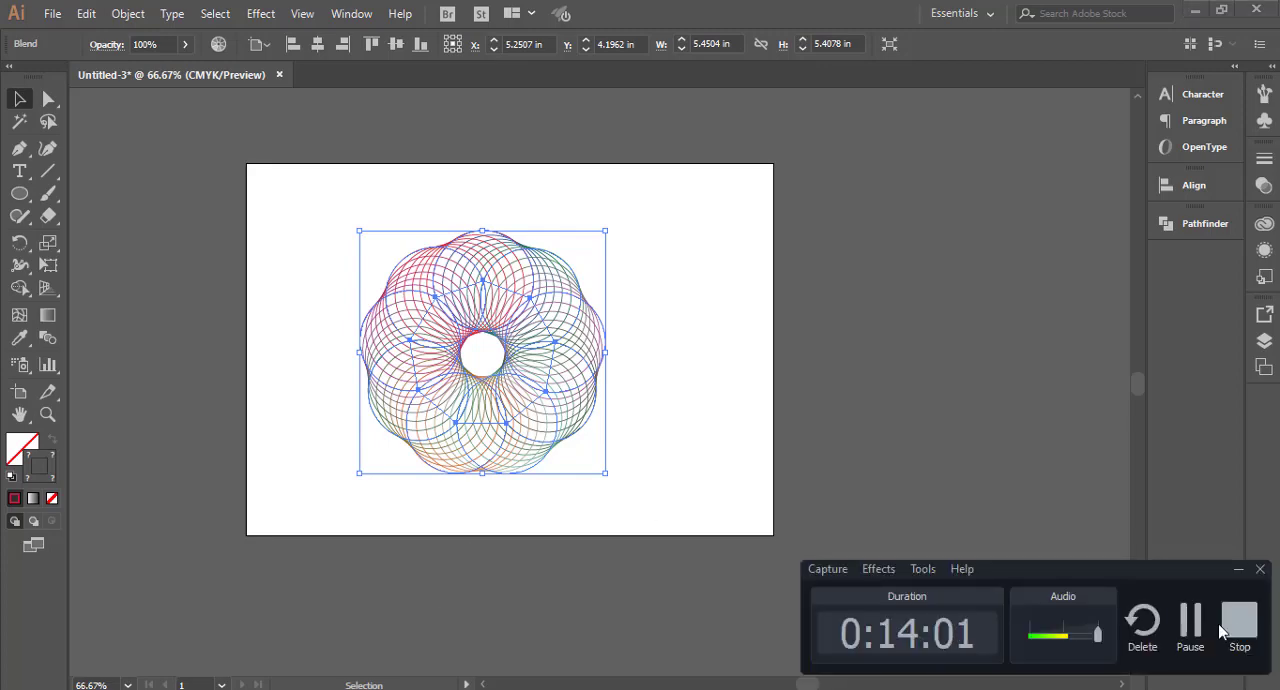